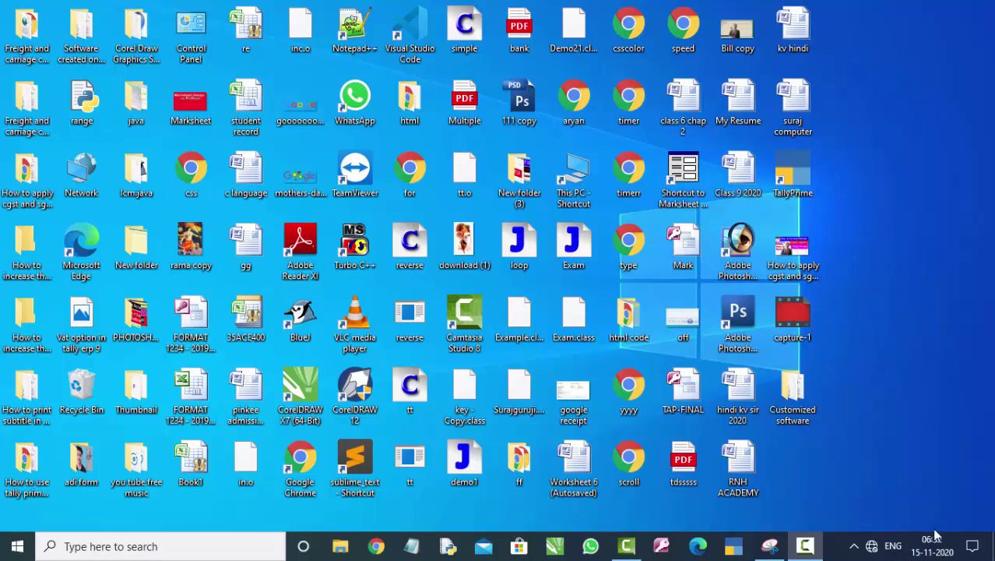
- Refresh the desktop twice from its shortcut menu
right_click(927, 103)
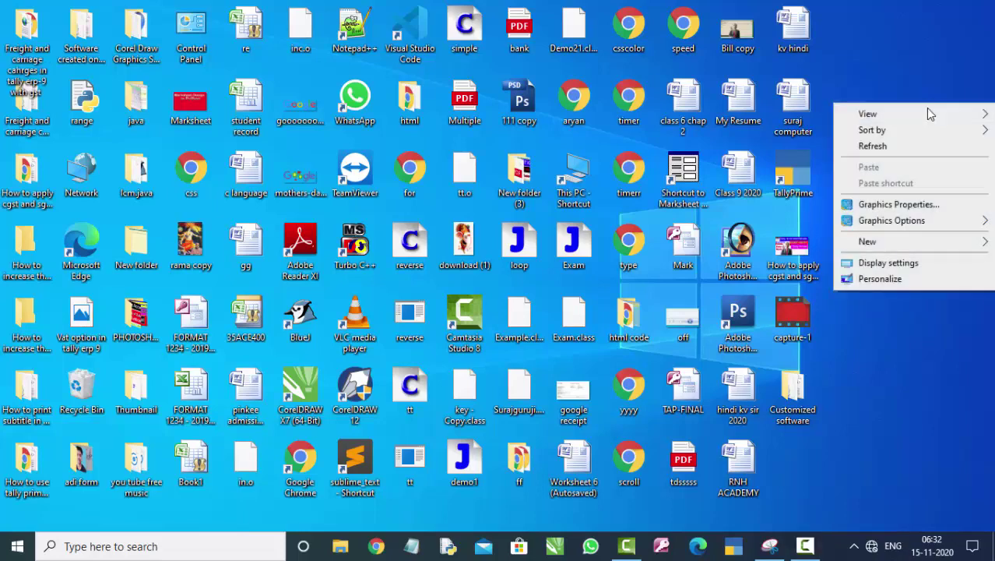
click(923, 148)
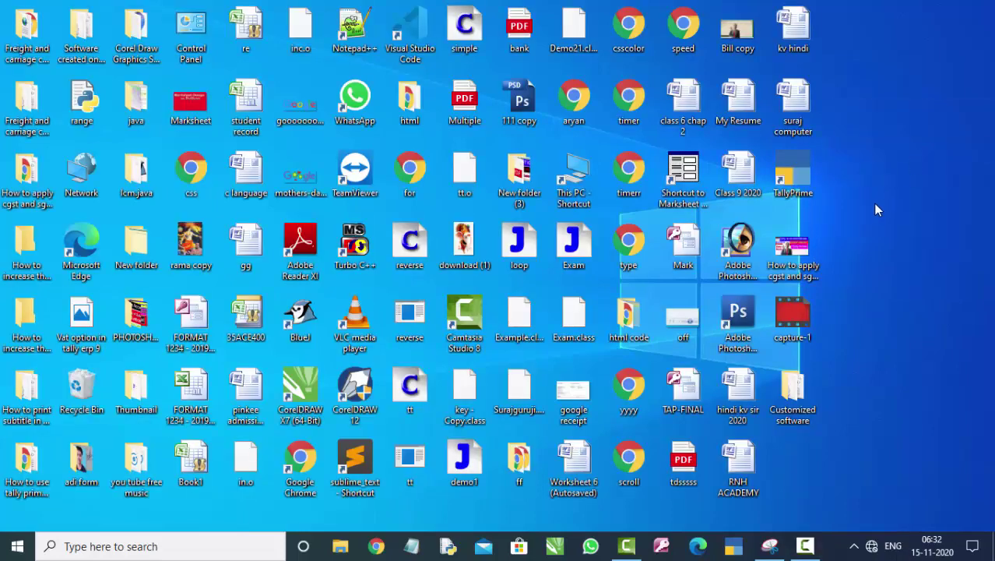
right_click(870, 132)
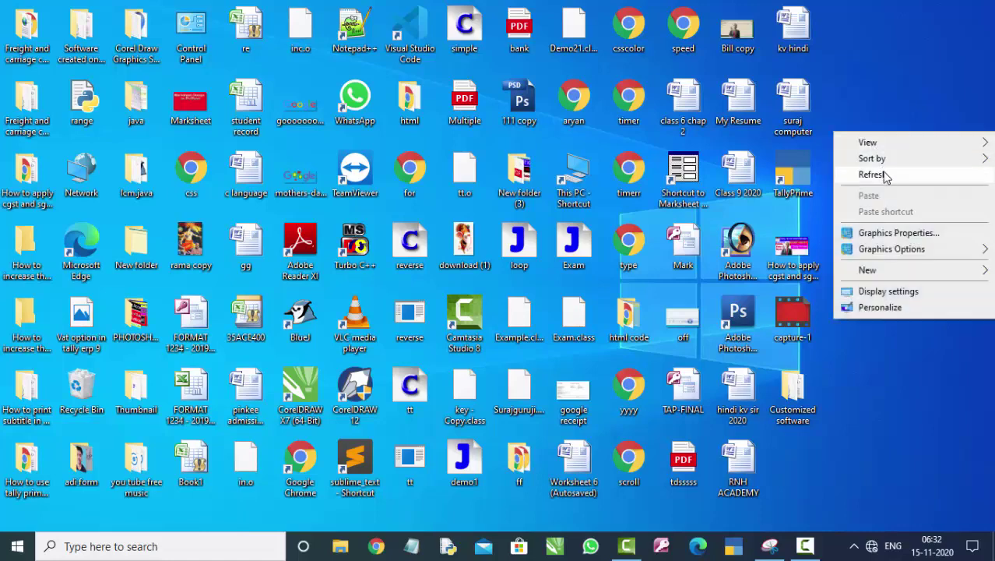
click(885, 174)
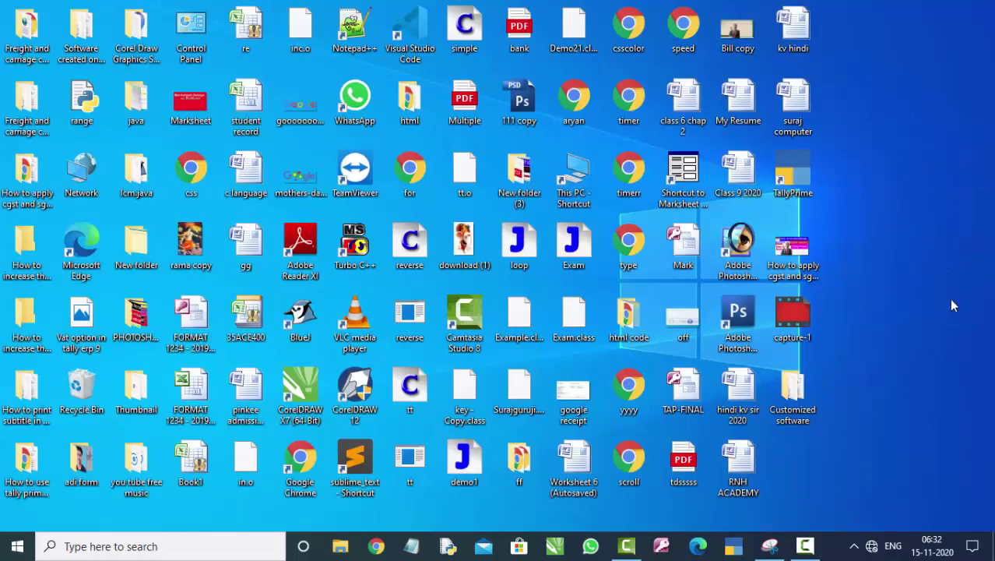
- Launch Access from the Start menu and start a blank database named Database96
click(17, 546)
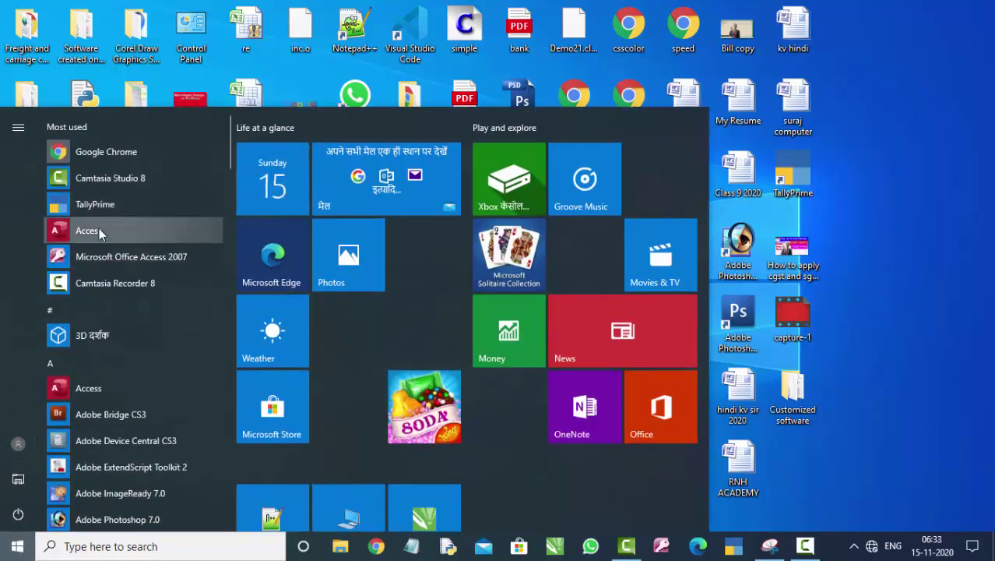
click(100, 230)
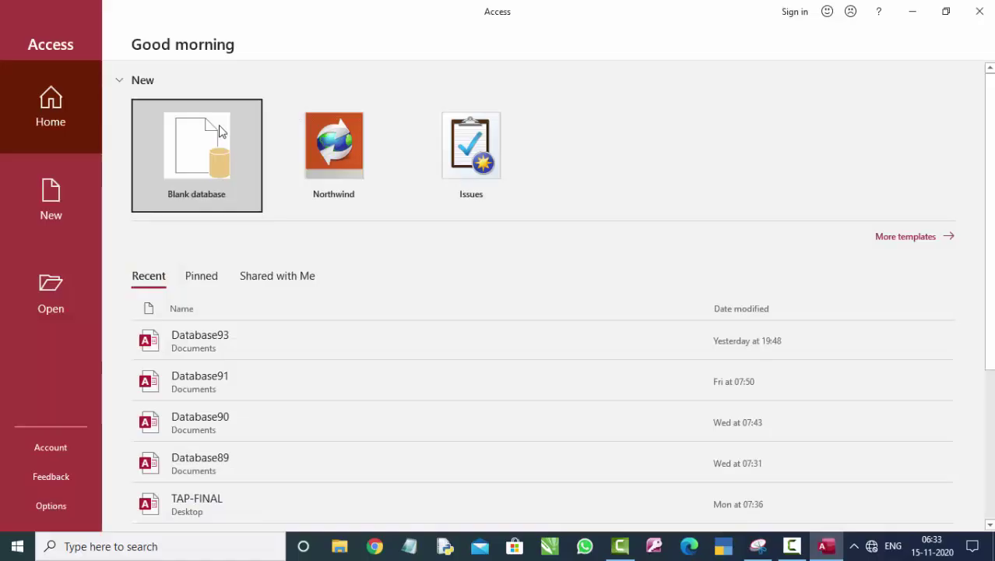
click(220, 132)
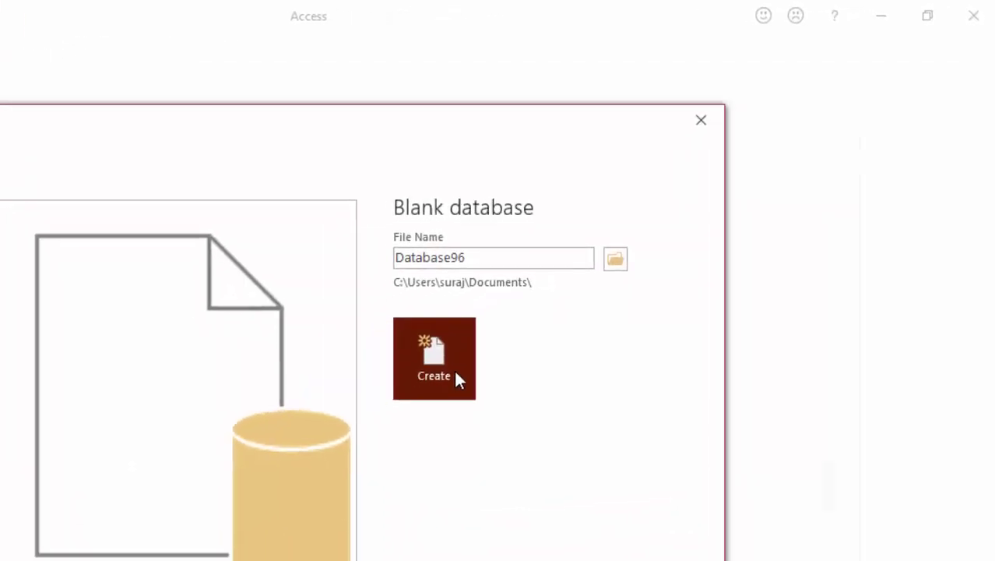
- Create the Database96 database and add a new blank form, Form1
click(456, 372)
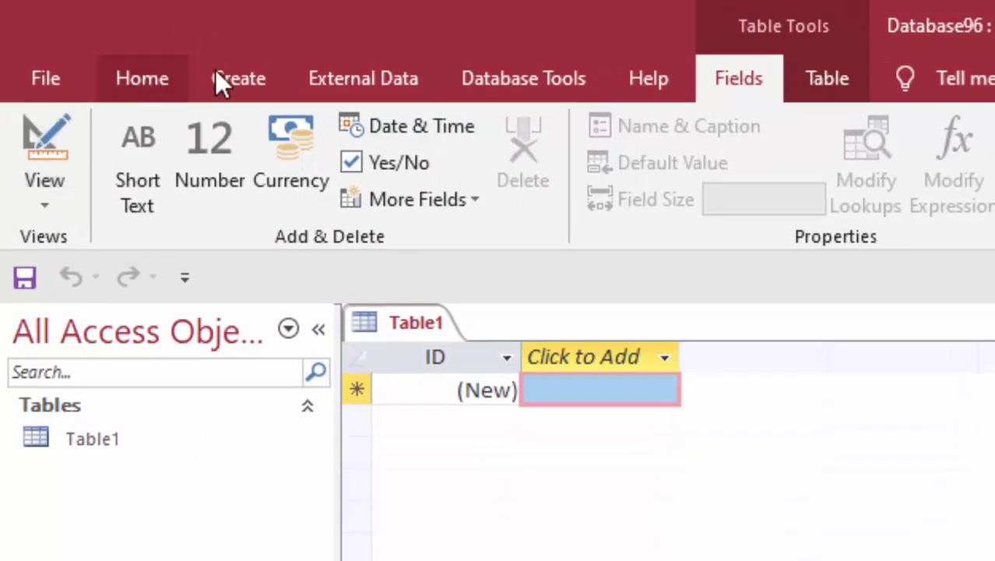
click(220, 78)
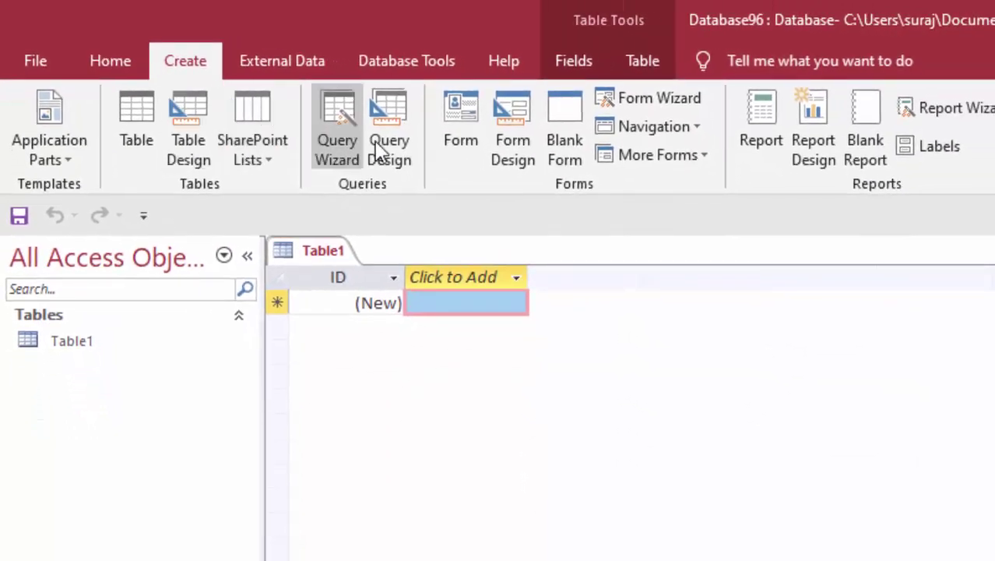
click(578, 110)
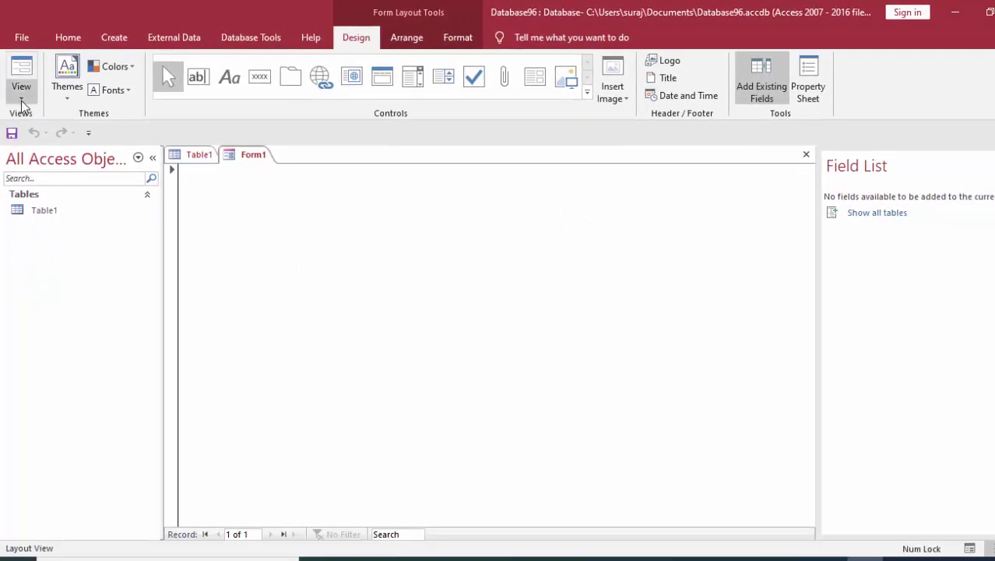
- Switch Form1 to Design View and widen its design grid to the right
click(22, 105)
click(39, 192)
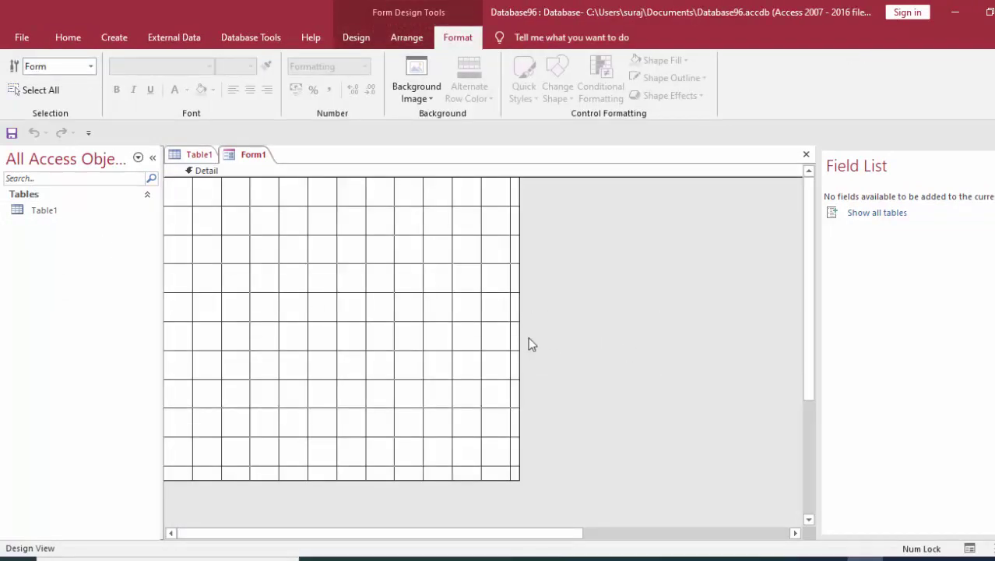
drag(520, 336, 727, 412)
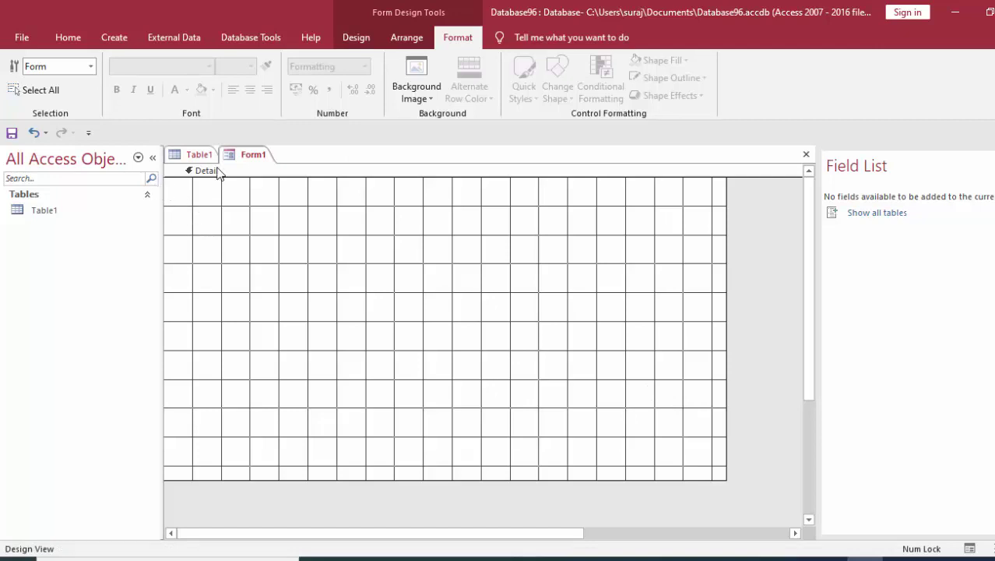
click(367, 38)
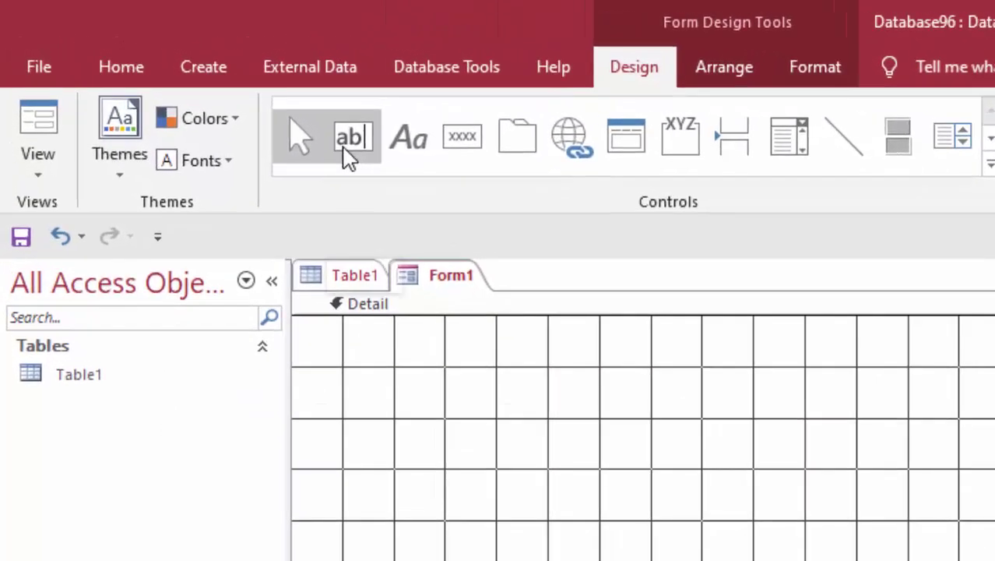
- Draw an unbound text box with its Text0 label near the top of the form
click(353, 146)
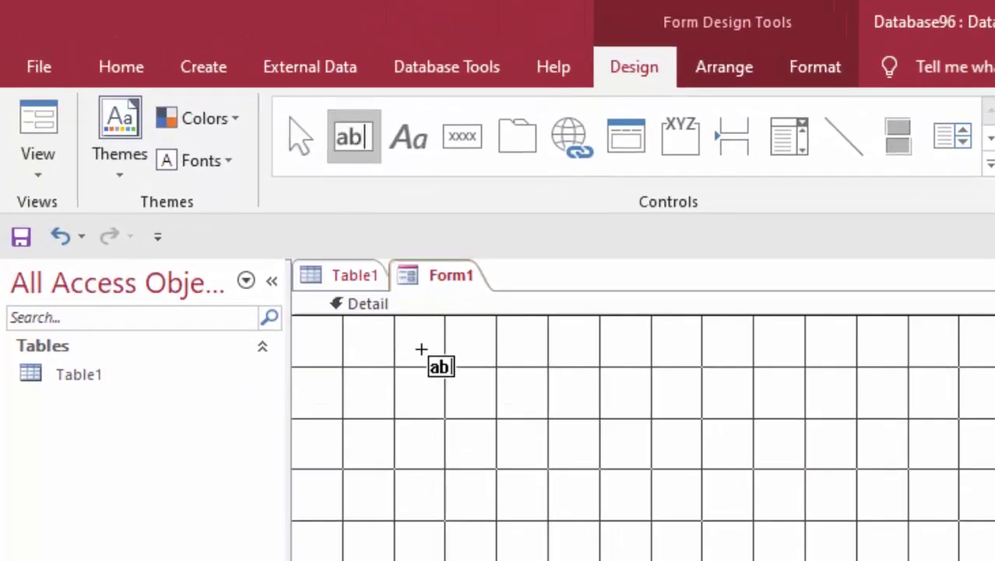
drag(408, 351, 579, 387)
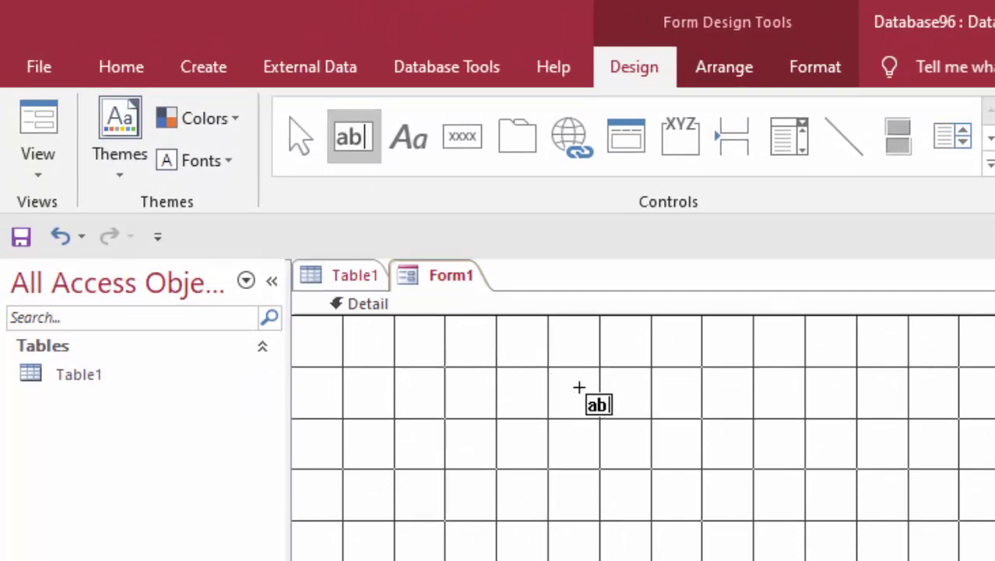
drag(333, 385, 372, 389)
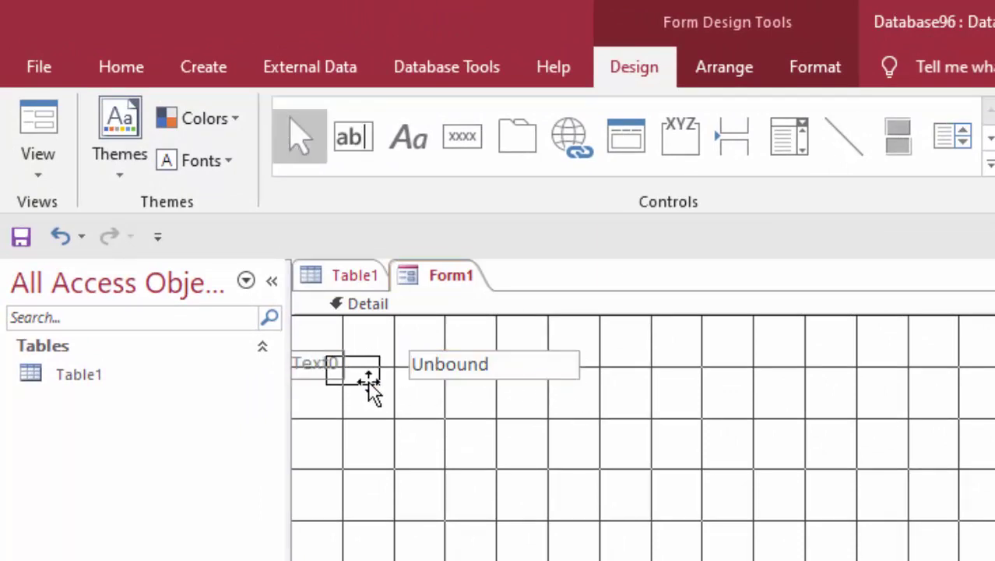
- Copy the text box and paste four copies, stacking them in a column below it
click(495, 389)
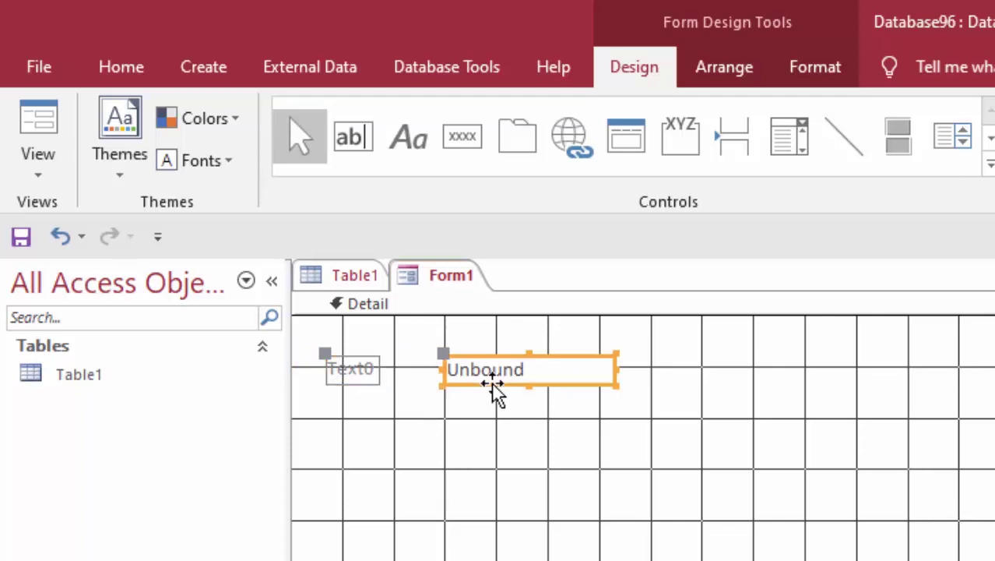
right_click(495, 389)
click(577, 305)
right_click(533, 464)
click(545, 535)
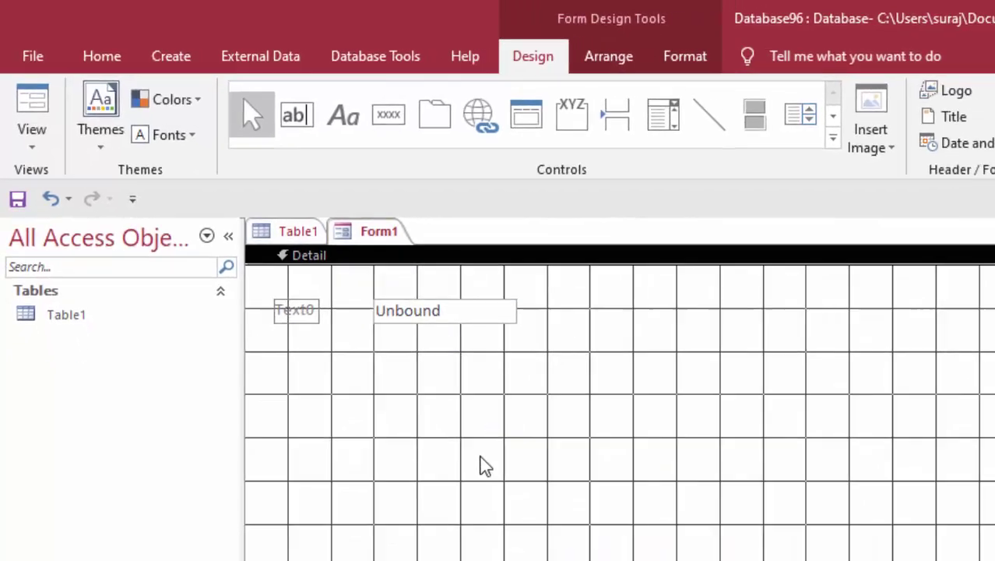
drag(422, 285, 429, 349)
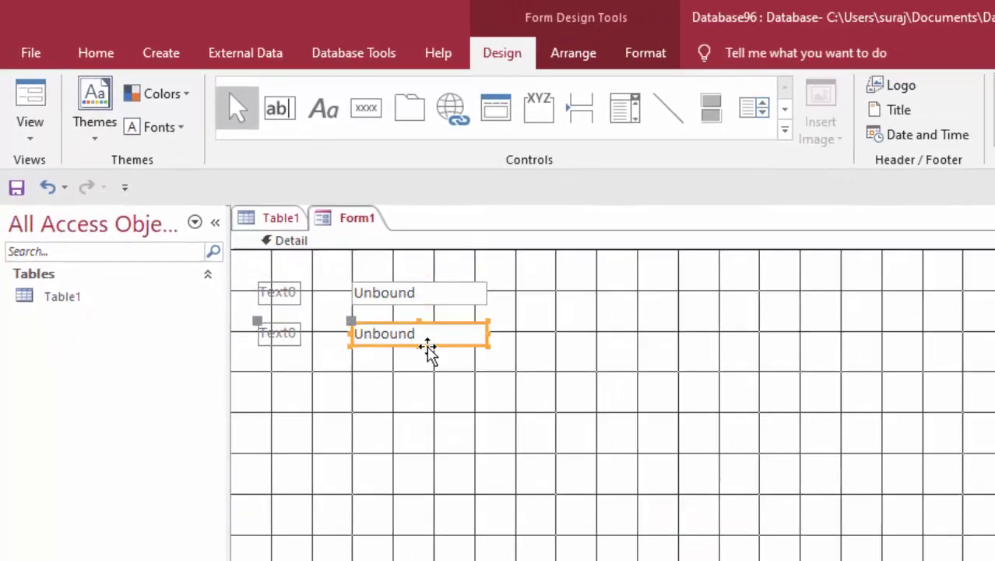
right_click(421, 408)
click(469, 465)
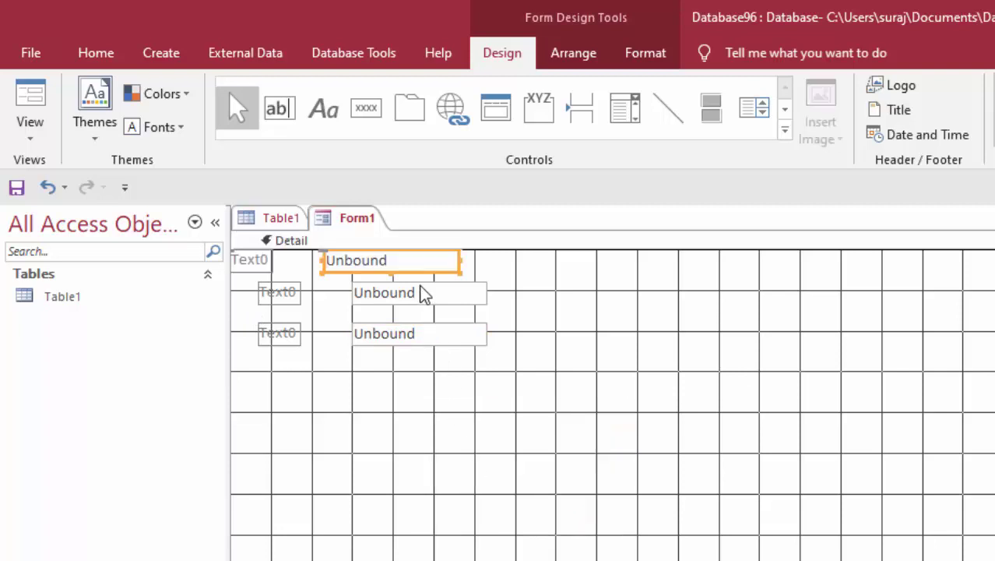
drag(420, 273, 429, 382)
key(ctrl+v)
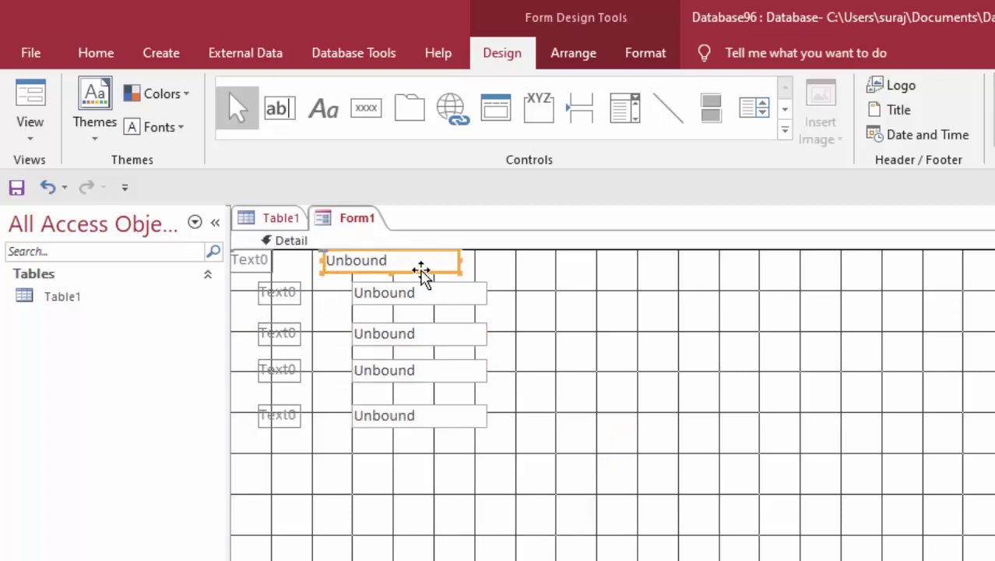
drag(420, 273, 446, 469)
click(371, 530)
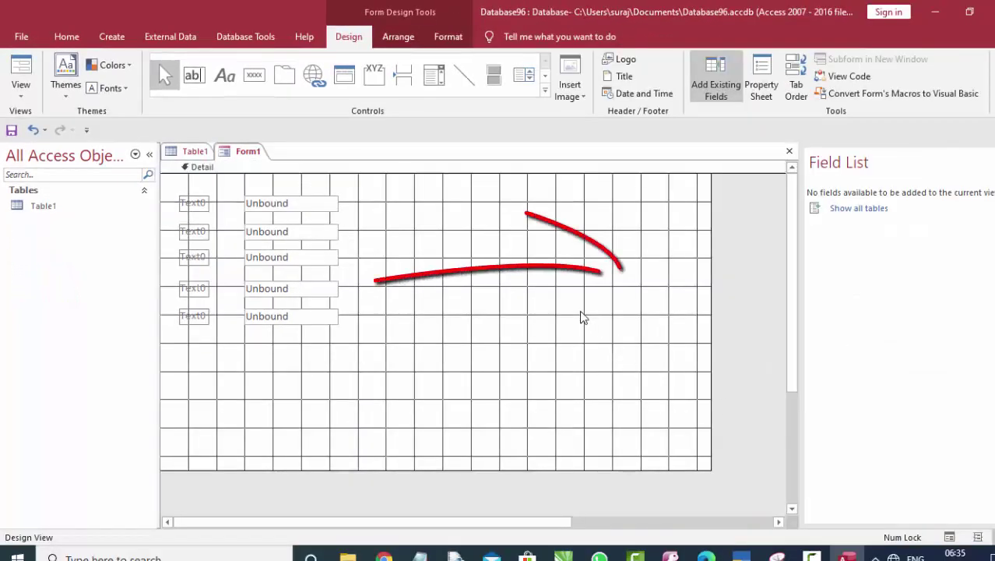
- Open the Property Sheet and select the whole form to view its properties
click(584, 317)
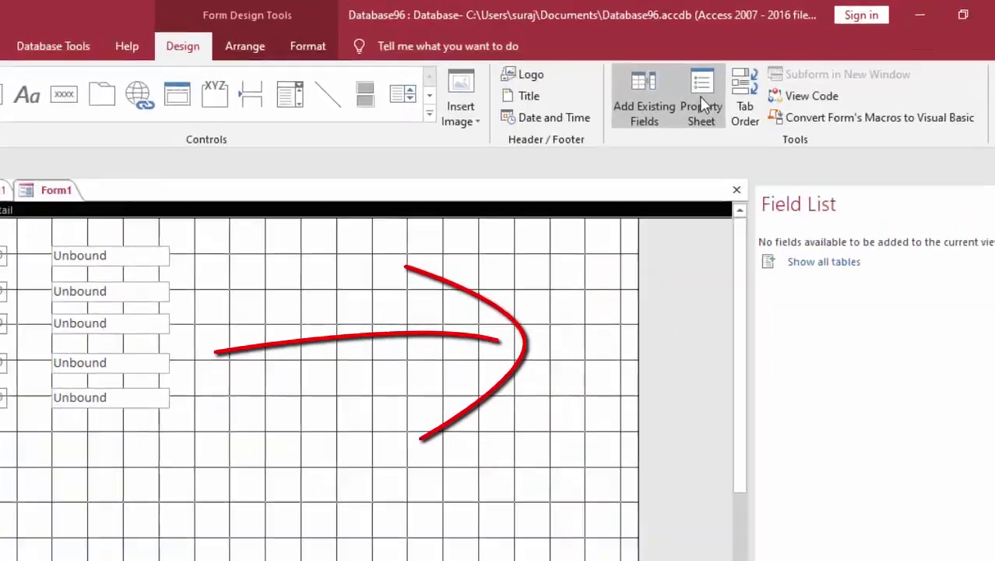
click(760, 78)
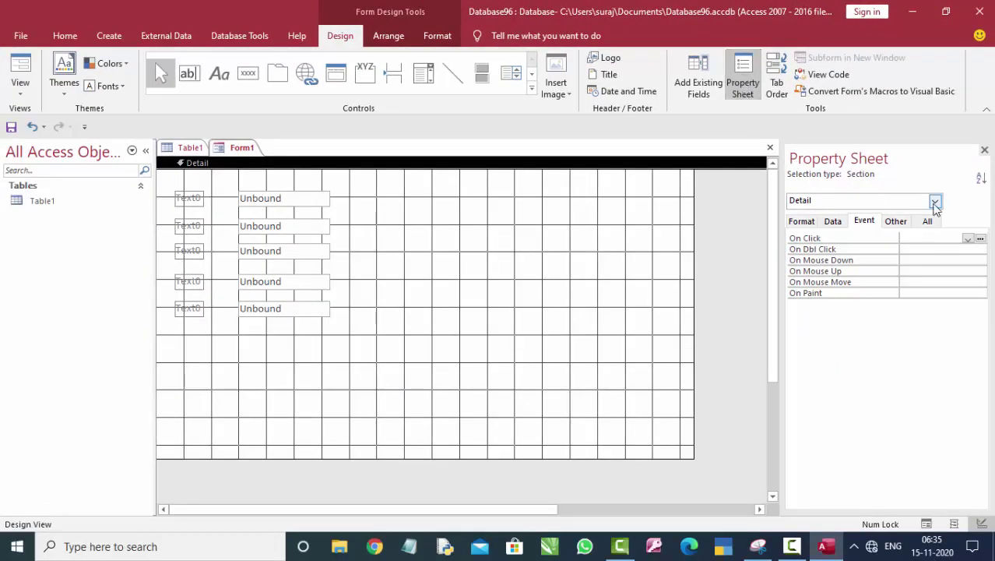
click(935, 200)
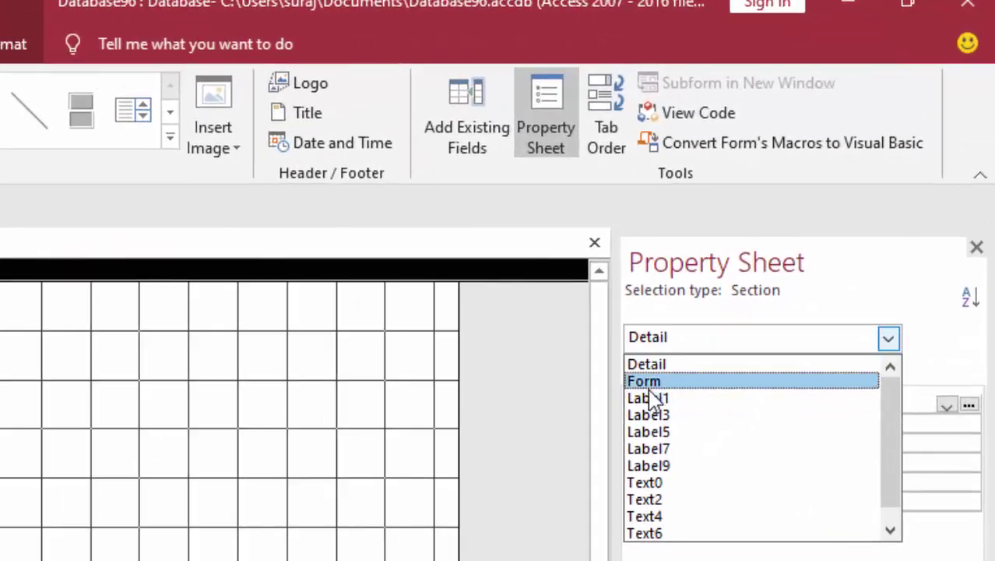
click(671, 355)
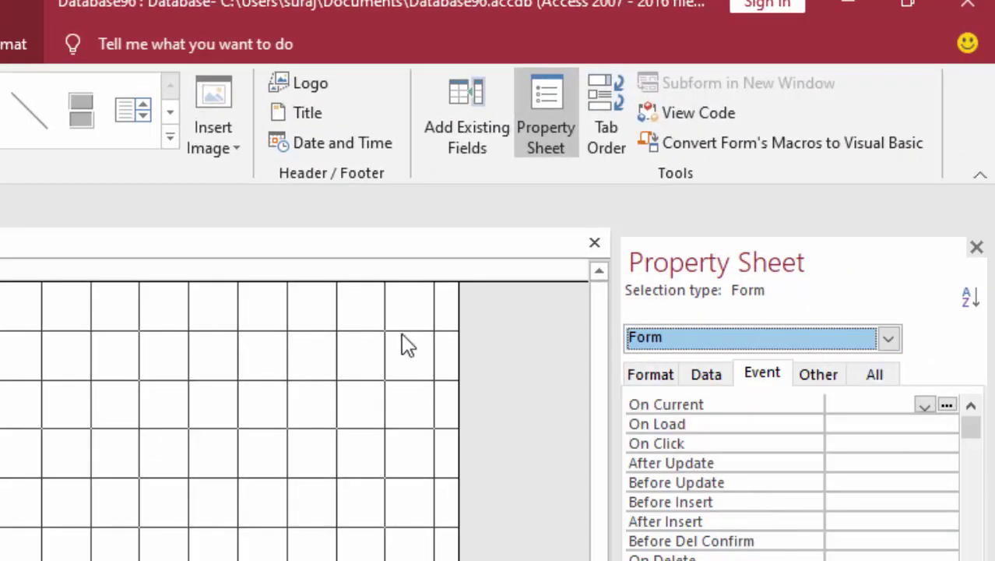
click(218, 480)
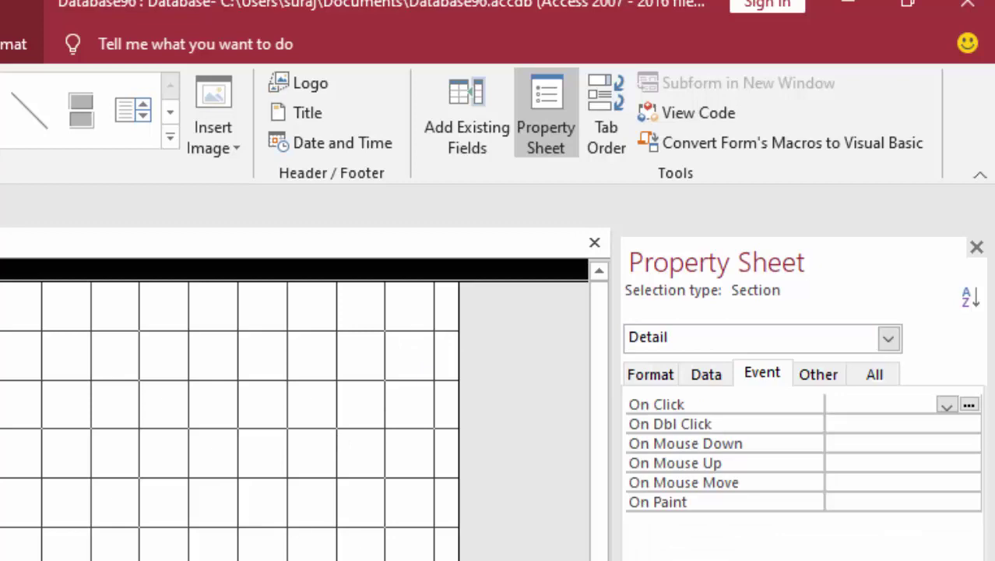
click(884, 374)
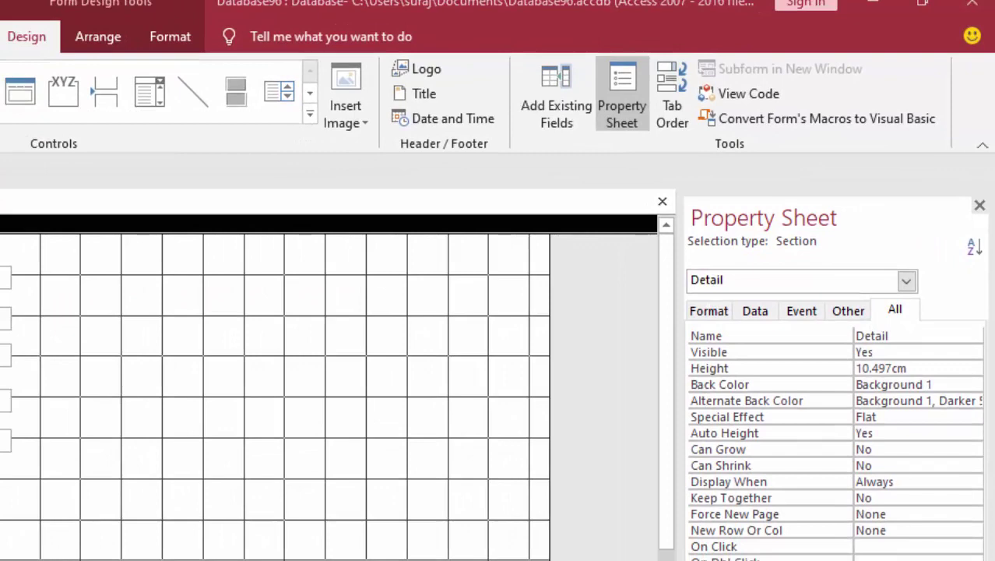
key(ctrl+r)
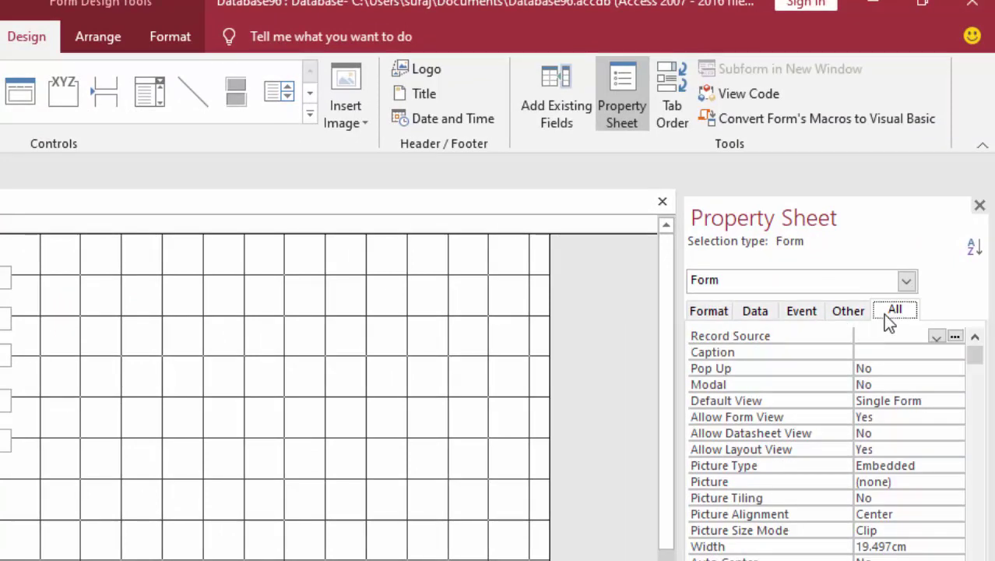
- Set the form's Pop Up property to Yes, leaving Modal at No
click(891, 368)
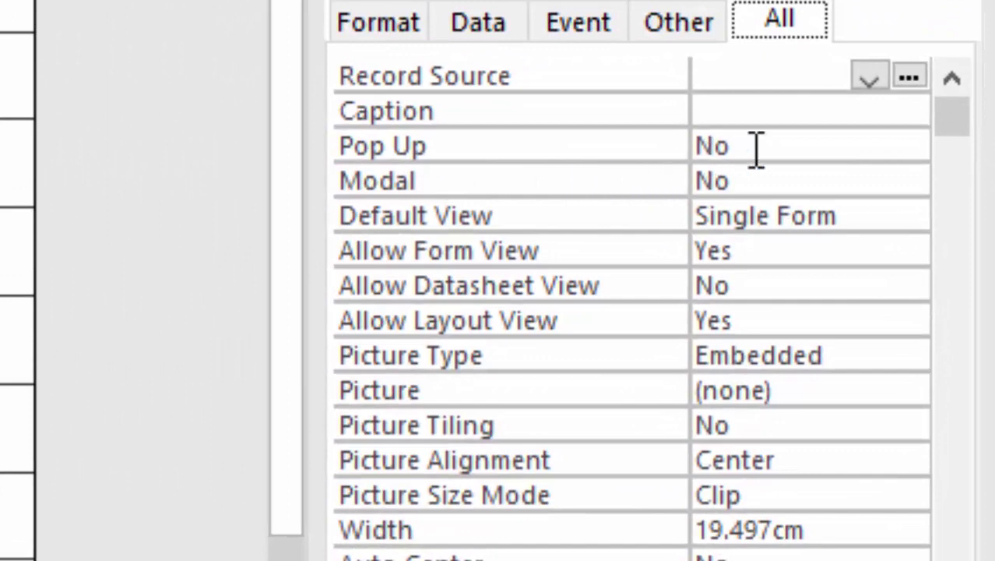
click(767, 145)
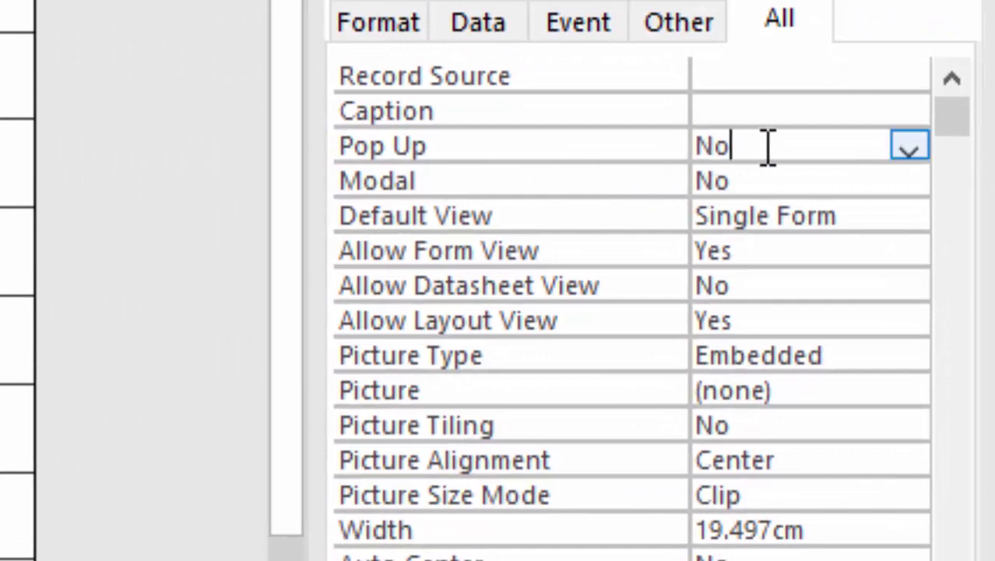
click(909, 148)
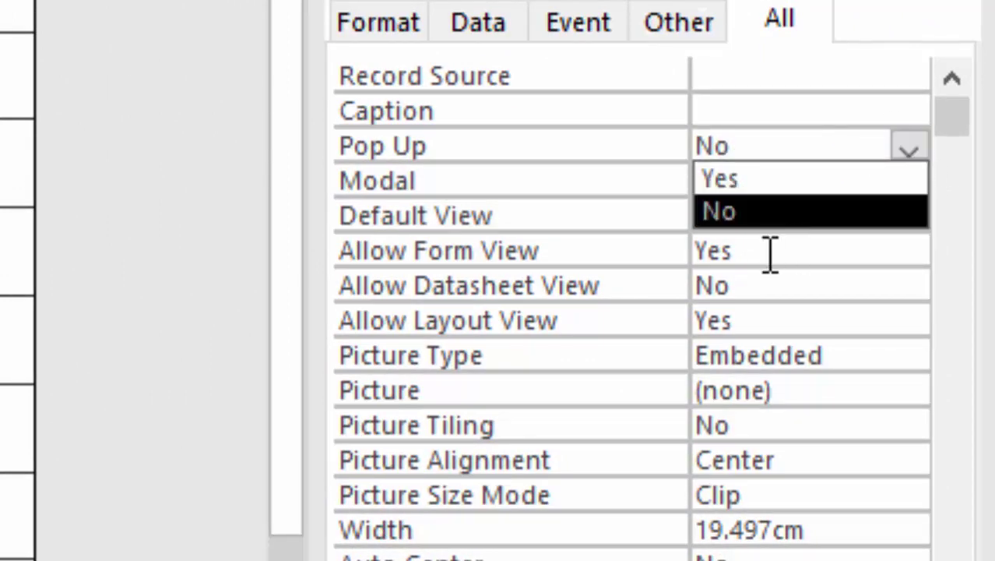
click(730, 181)
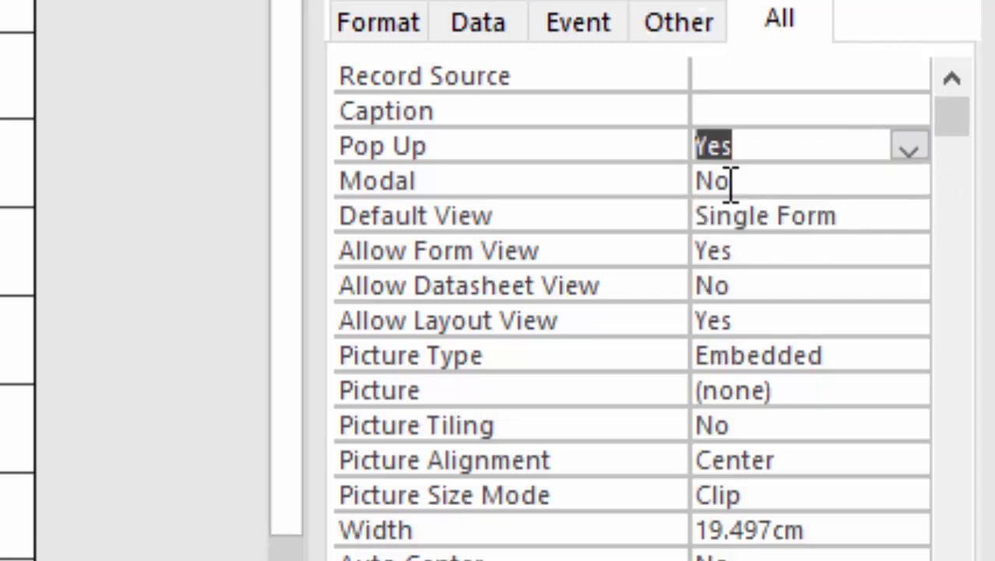
click(818, 186)
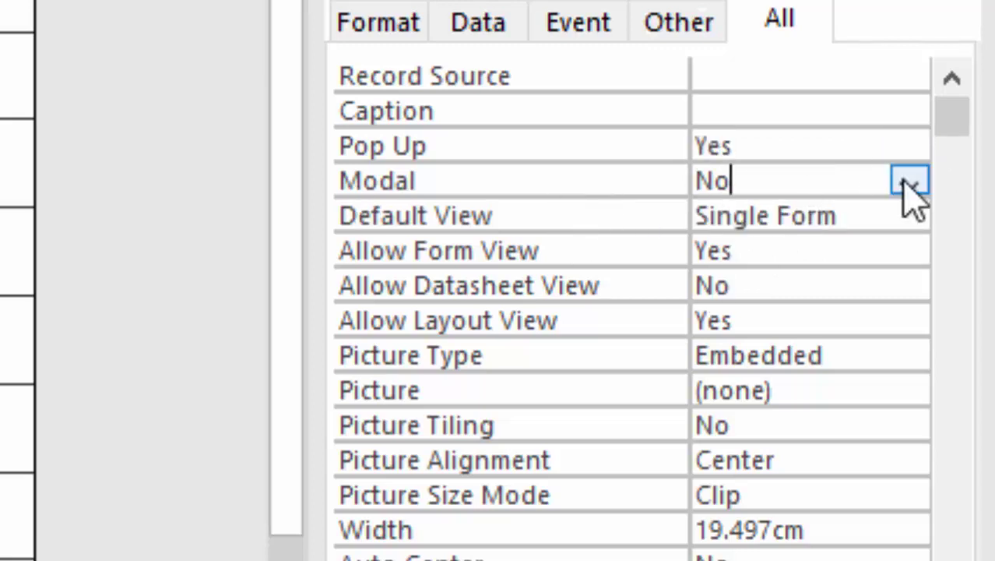
click(850, 224)
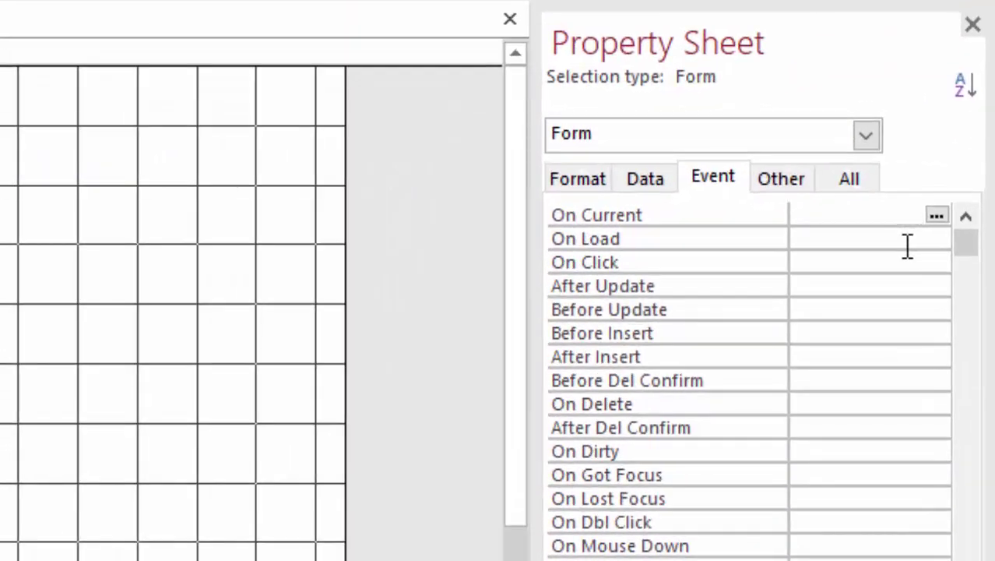
- Set the form's On Load event to [Event Procedure] and open it with Code Builder
click(949, 254)
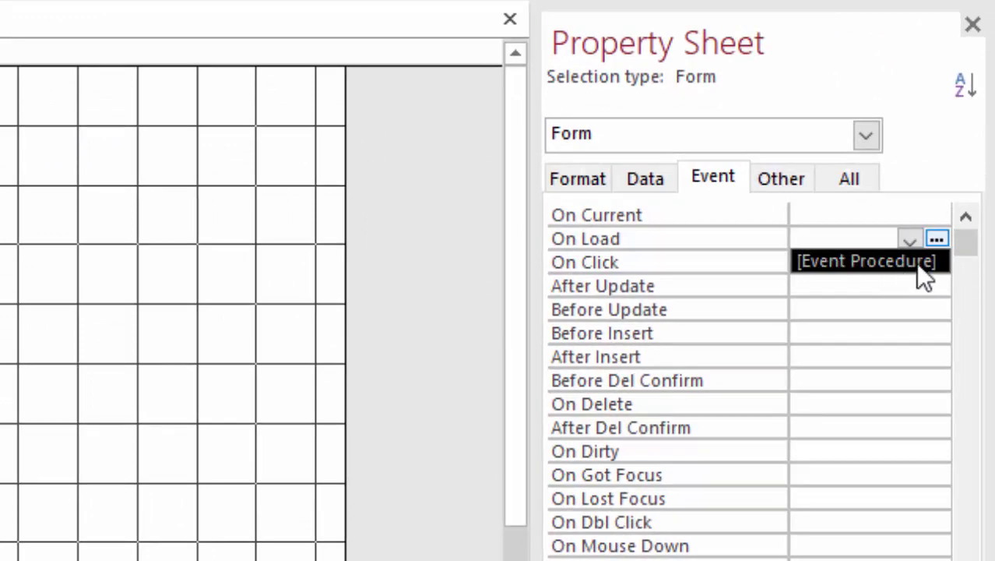
click(934, 242)
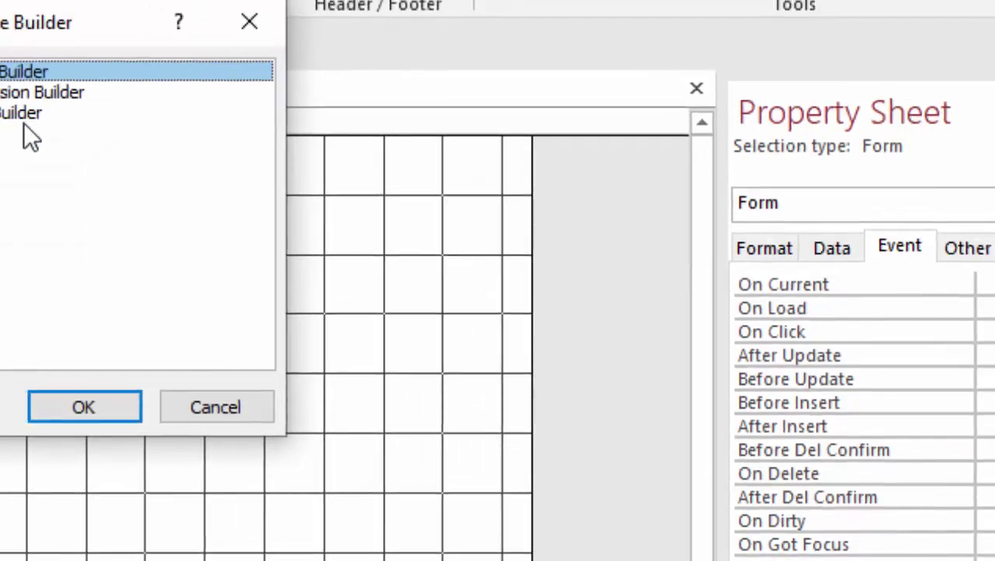
click(202, 180)
click(296, 484)
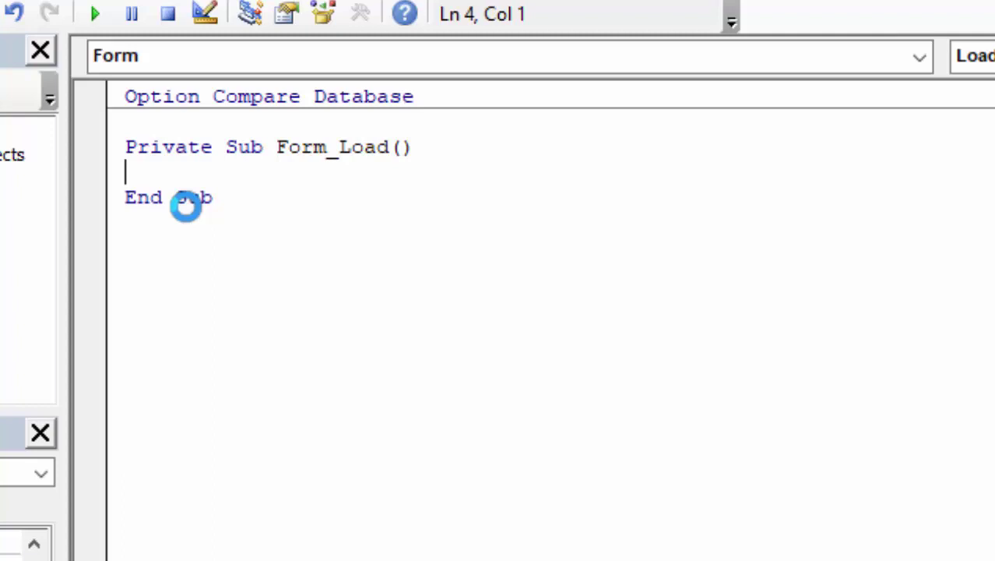
- Add DoCmd.Maximize and stDocName = "Form1" lines to the Form_Load procedure
text(D)
text(oC)
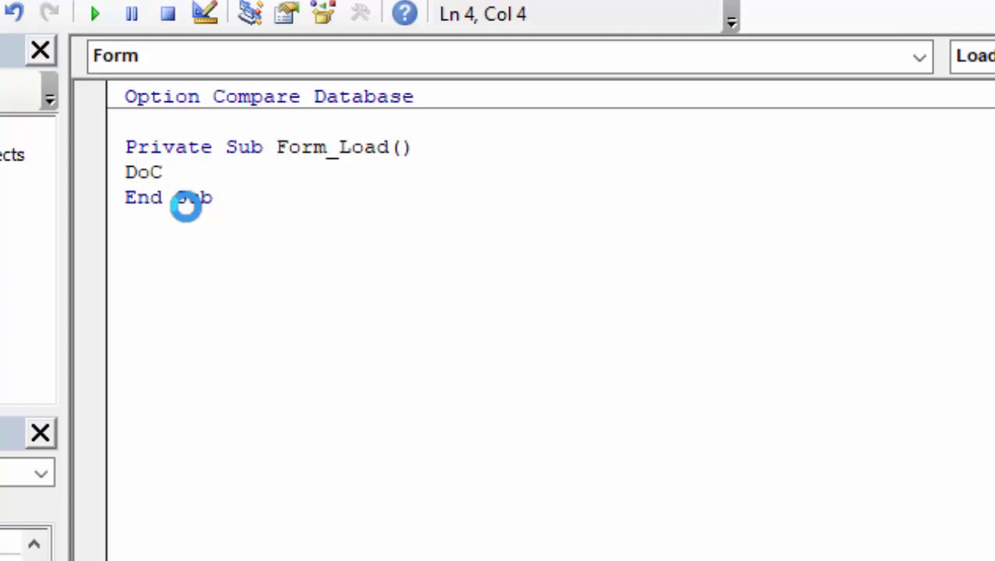
text(md)
text(.)
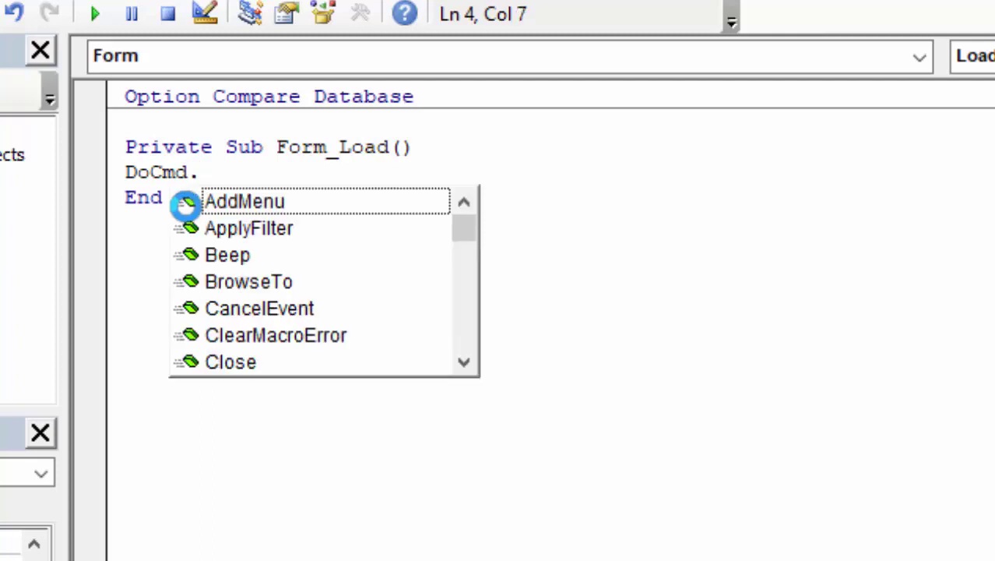
text(Maxi)
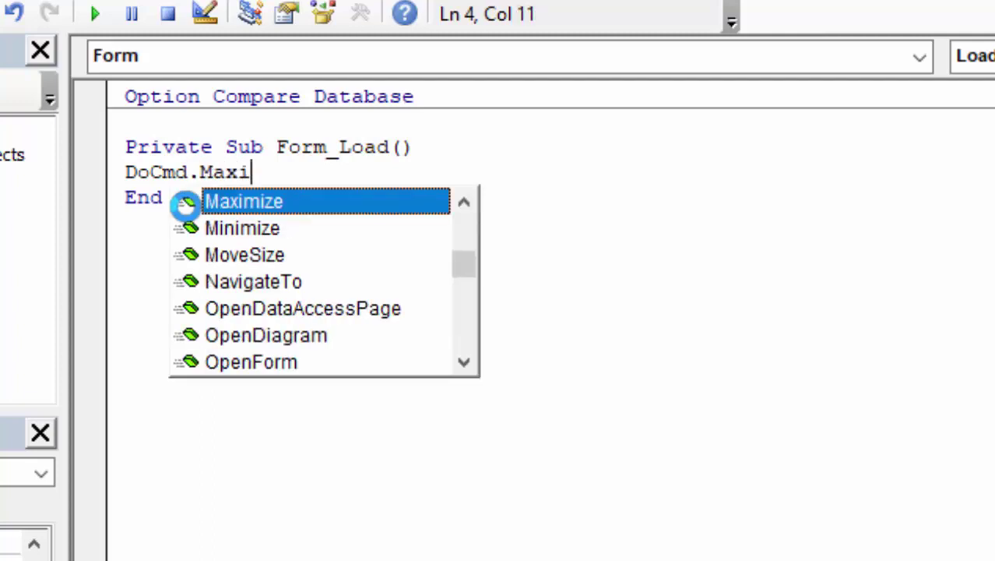
text(mis)
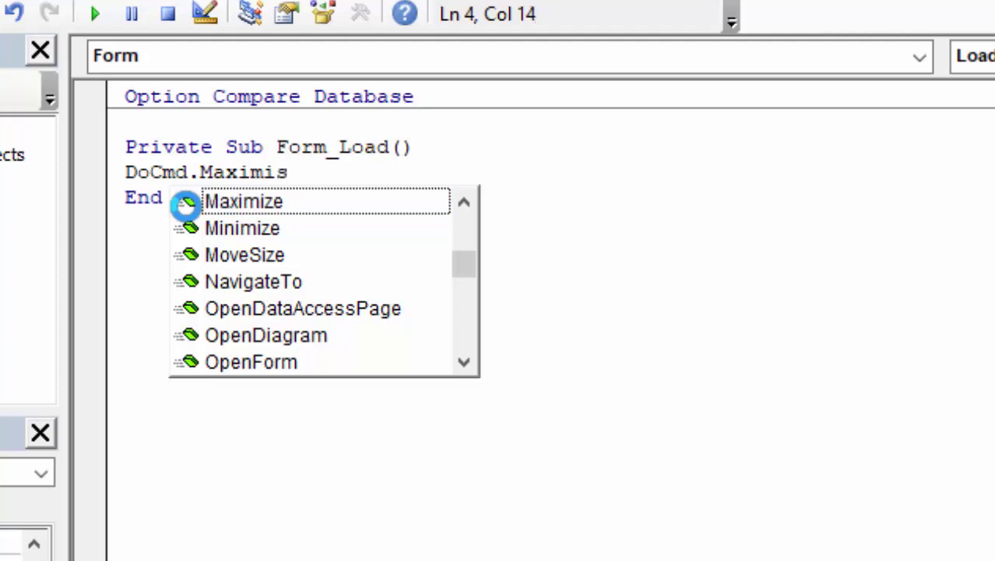
key(BackSpace)
text(ze)
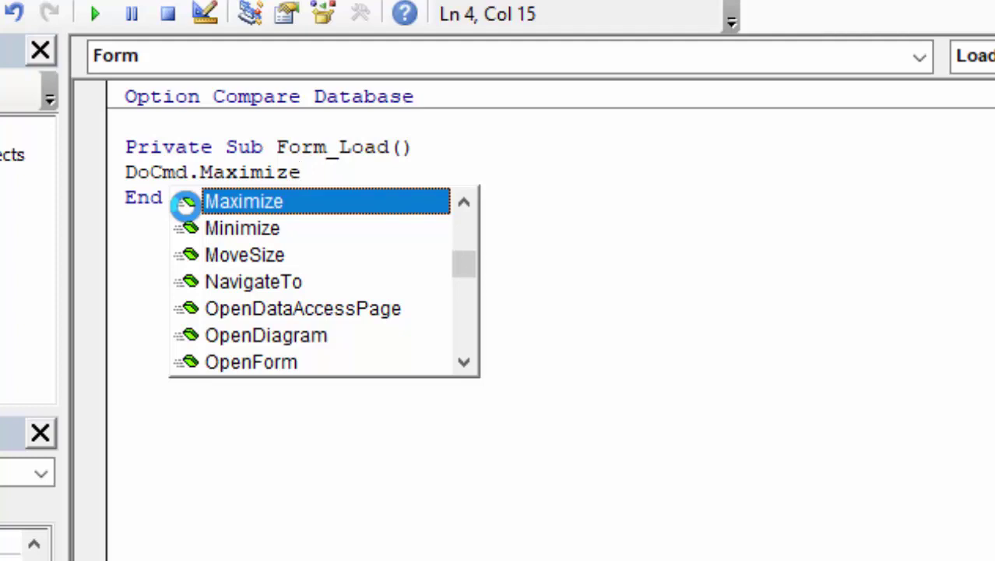
key(Return)
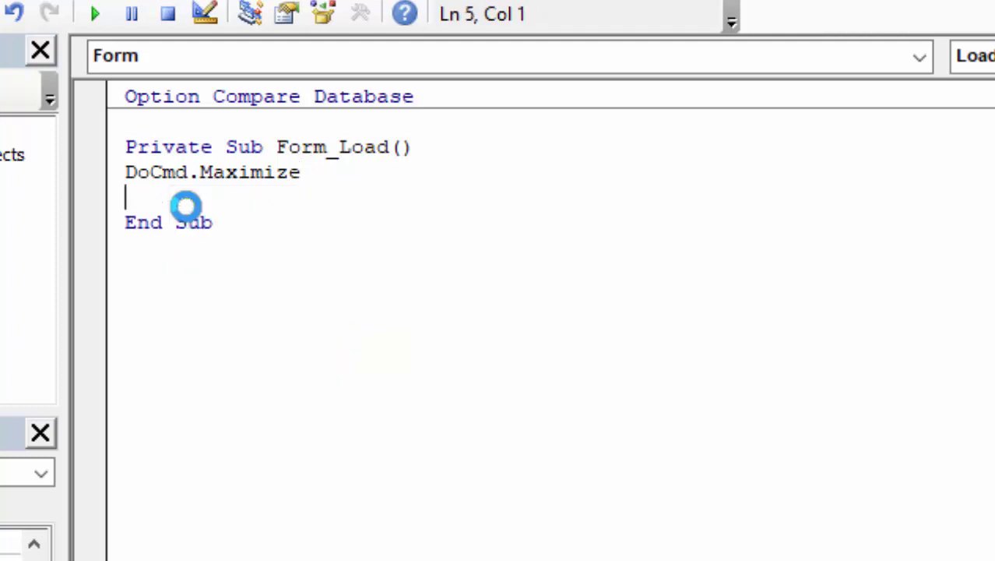
text(st)
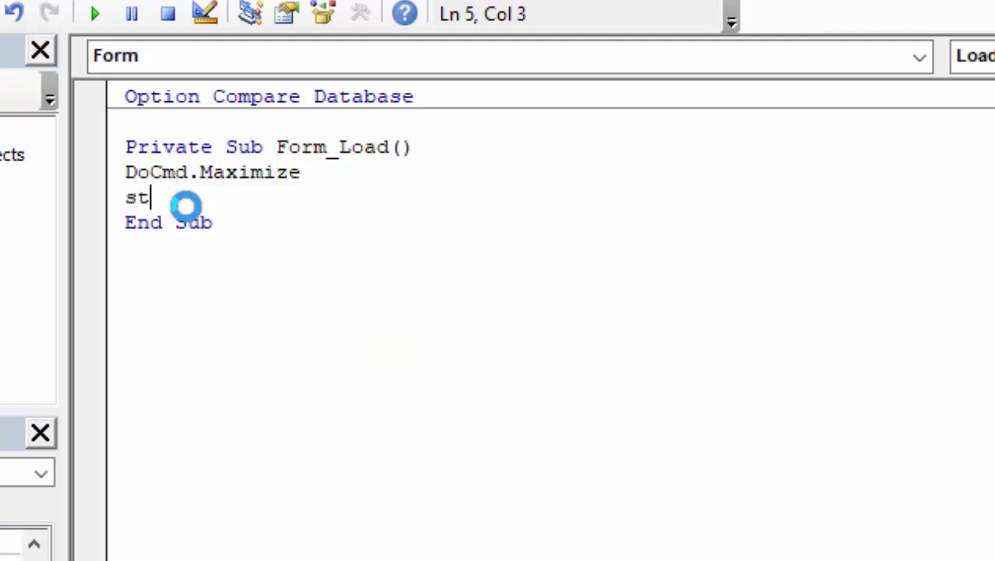
text(D)
text(ocN)
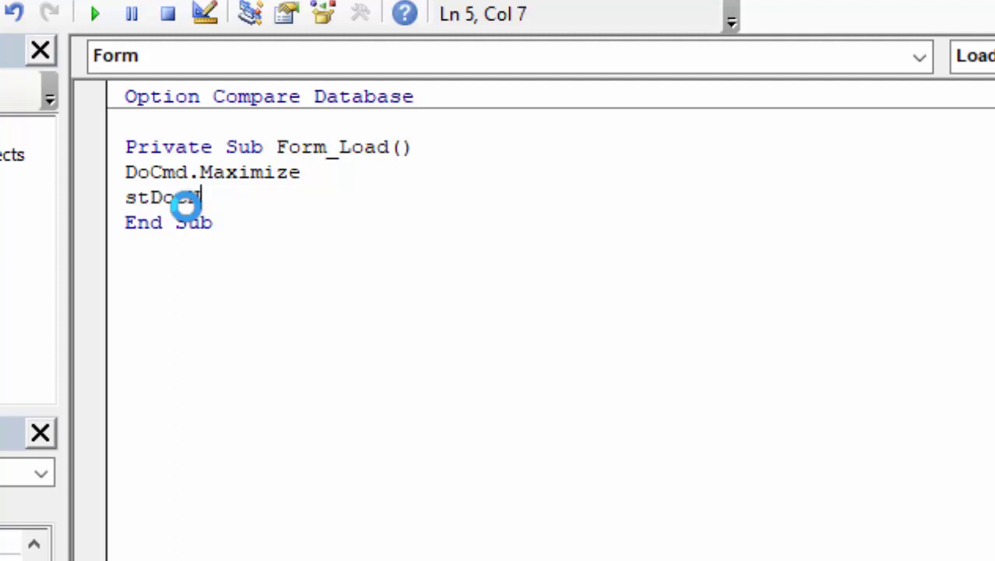
text(ame)
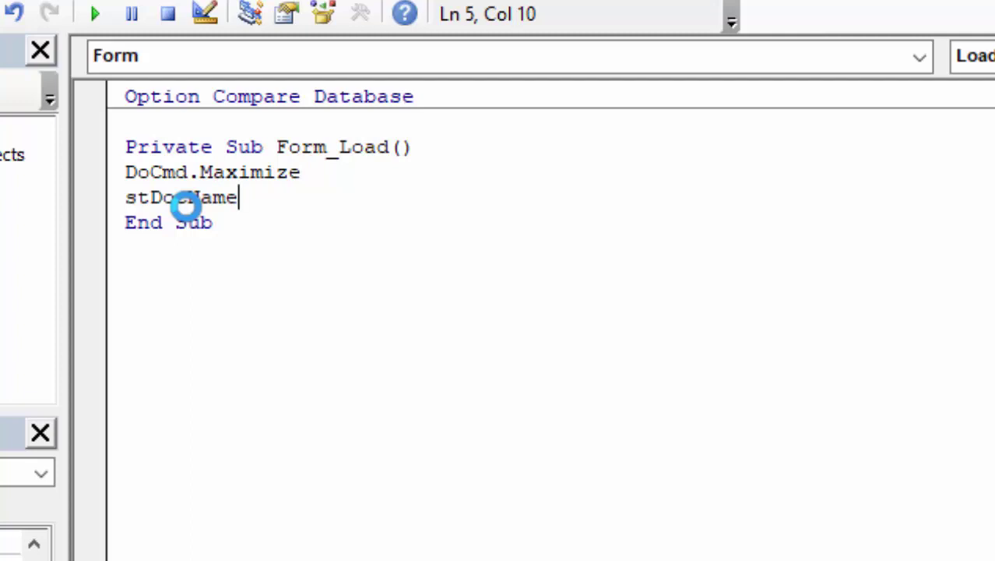
text( =)
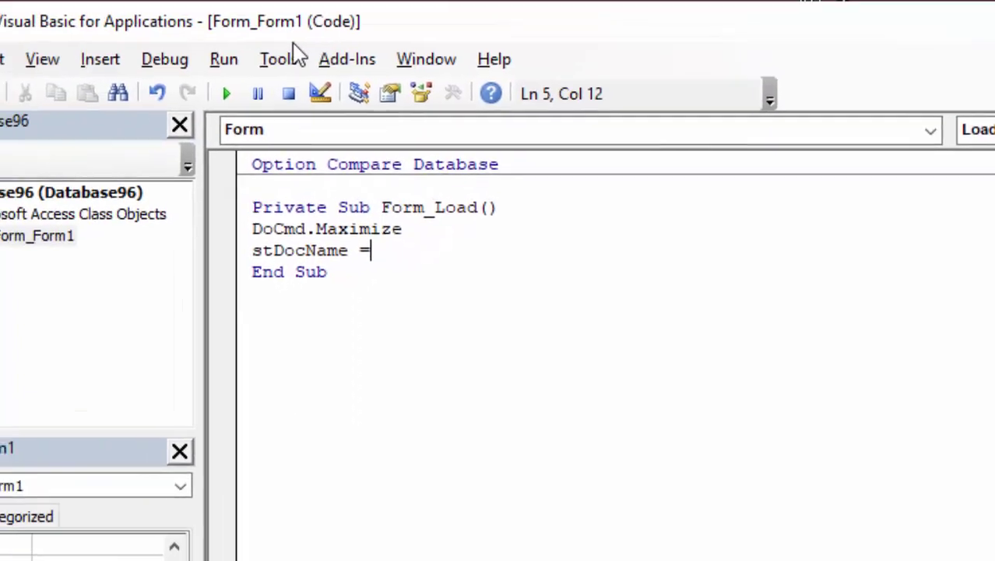
text("F)
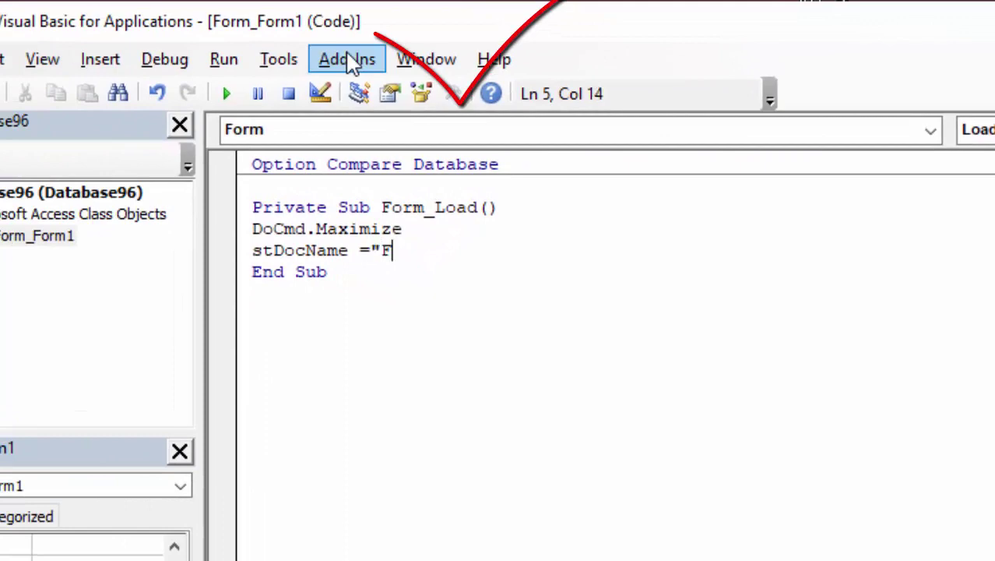
text(or)
text(m)
text(1")
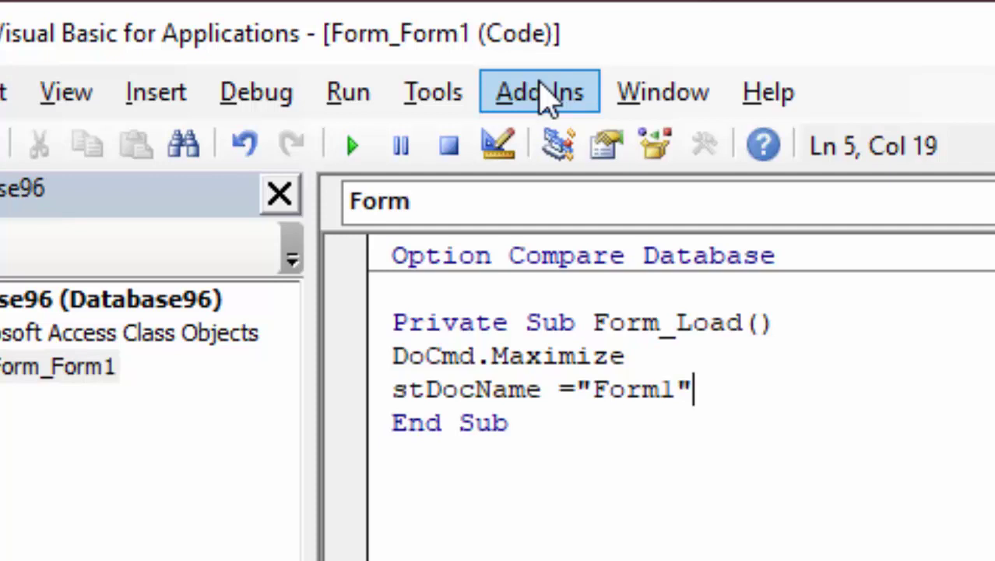
key(Return)
- Add the line DoCmd.OpenForm stDocName, , , stLinkCriteria
text(D)
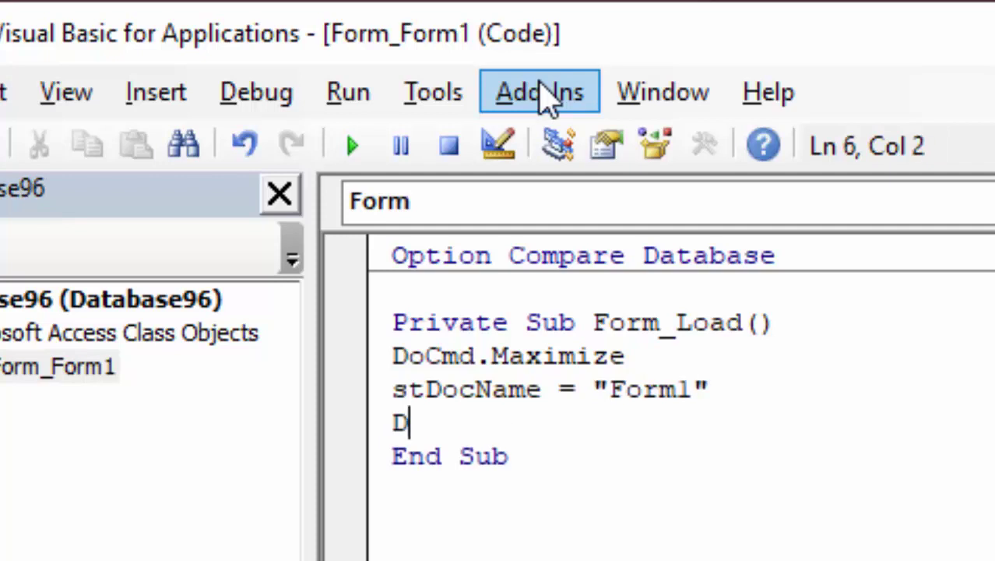
text(oCm)
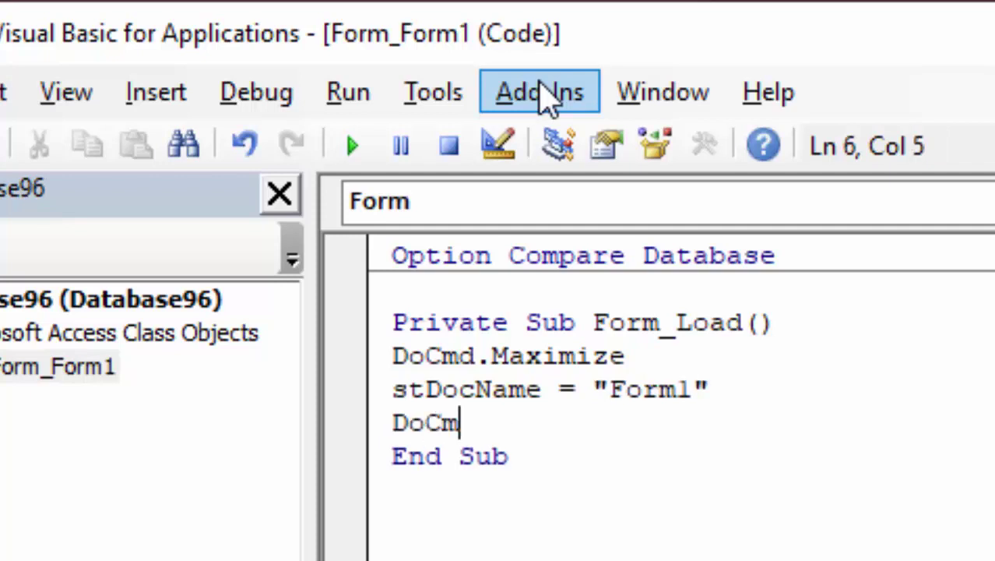
text(d.)
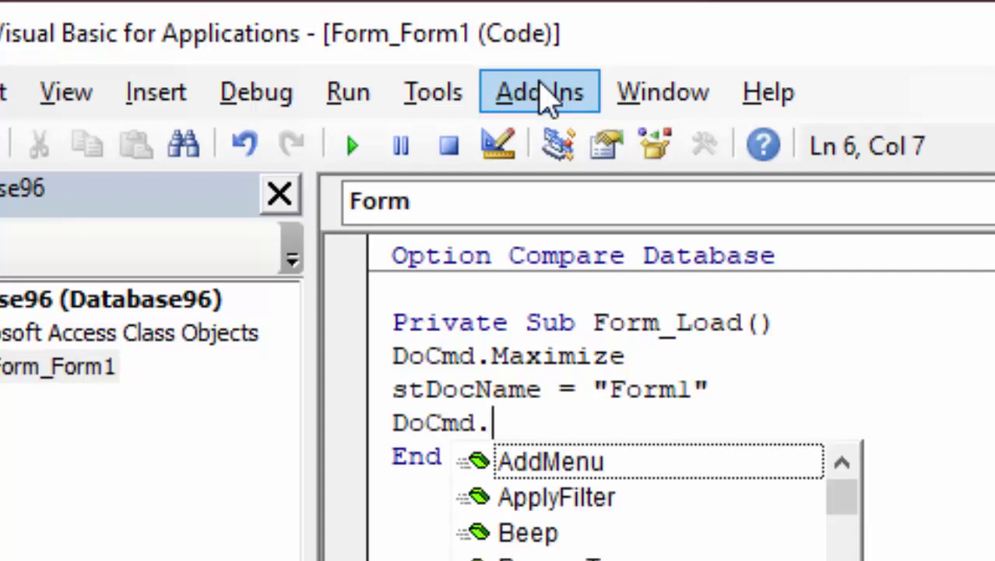
text(open)
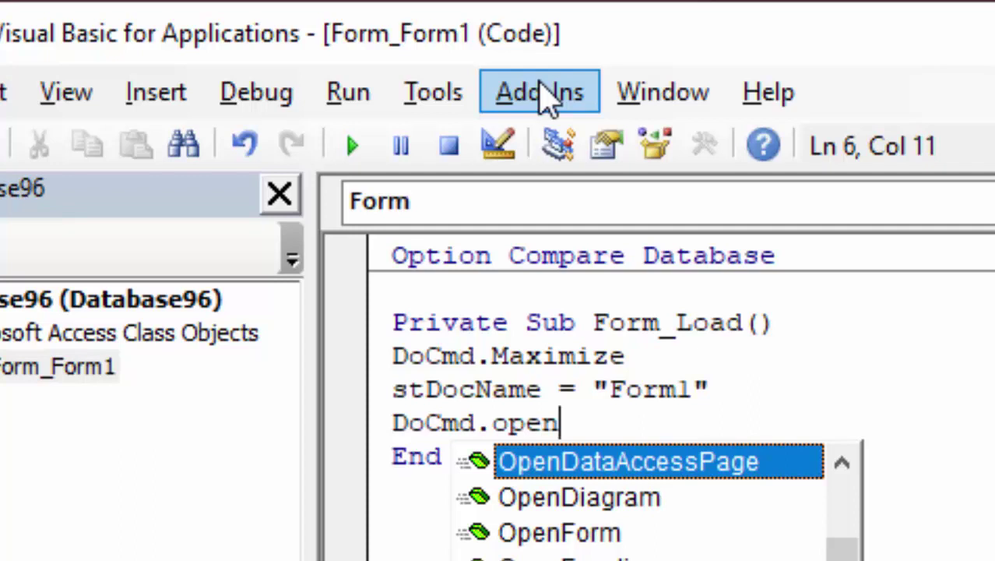
key(Down)
key(Down)
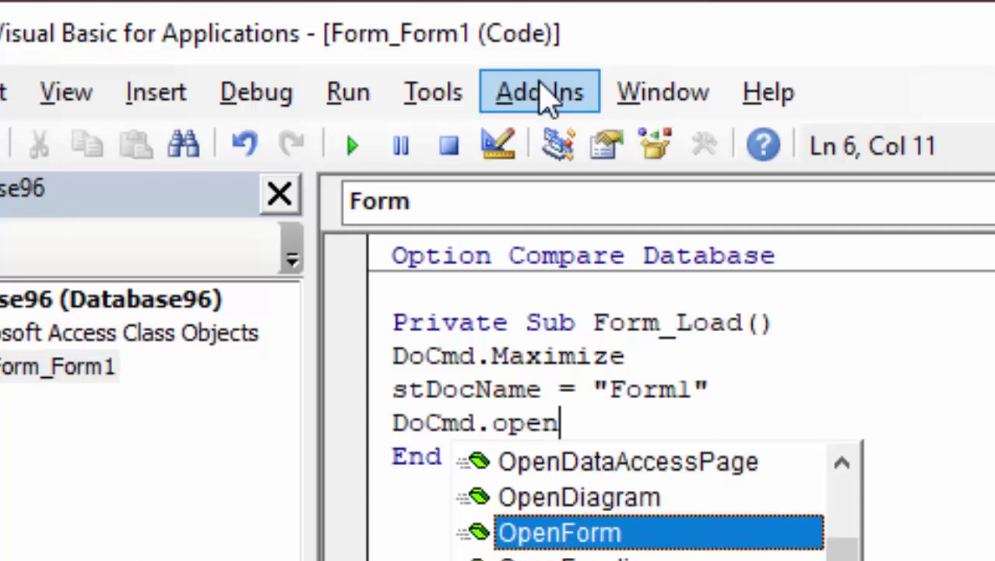
key(Tab)
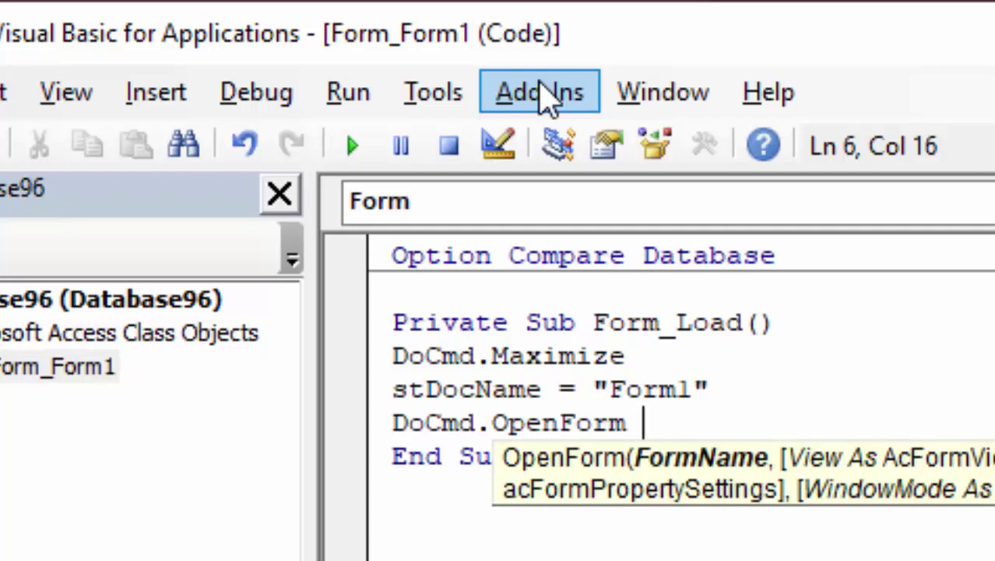
text(st)
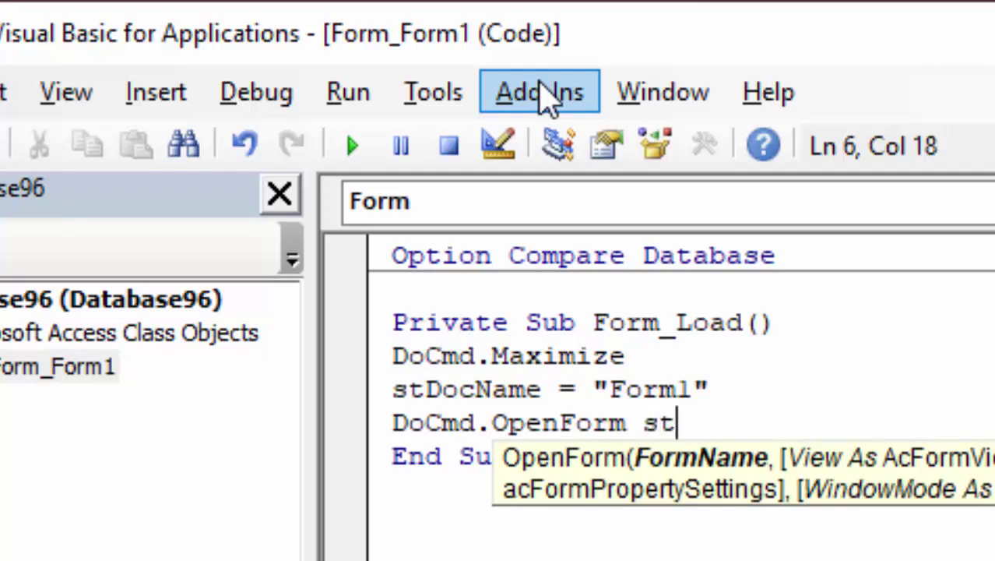
text(Doc)
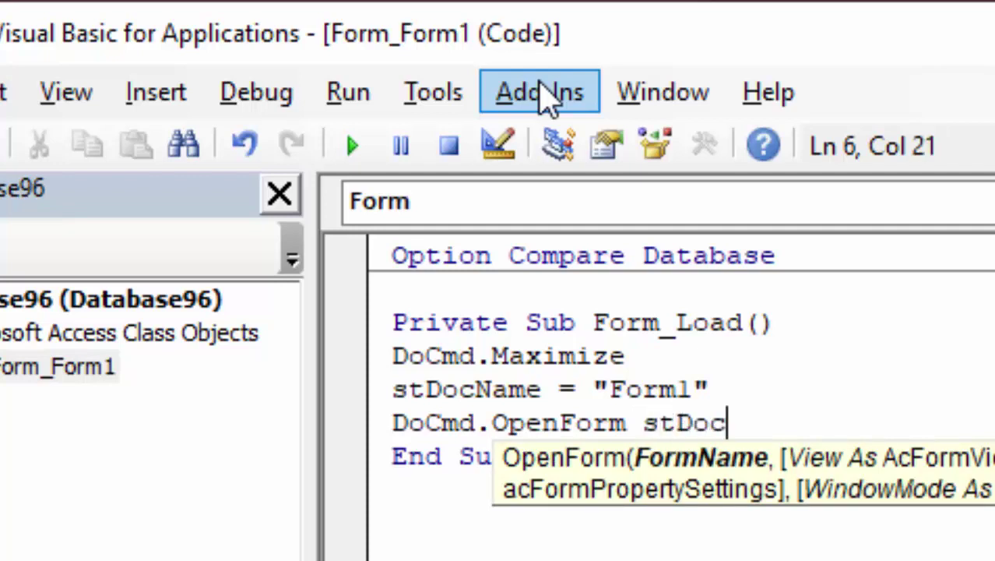
text(Na)
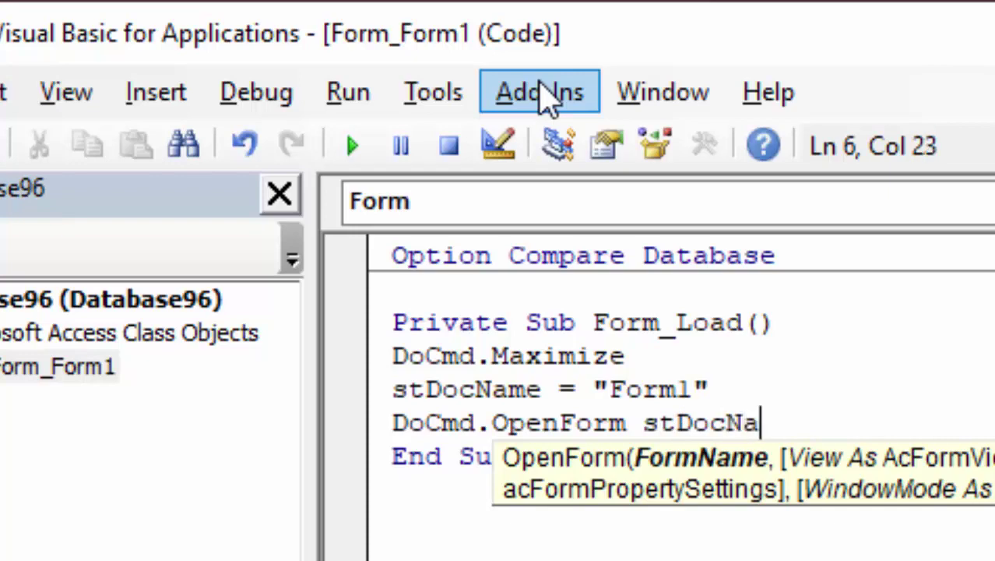
text(me)
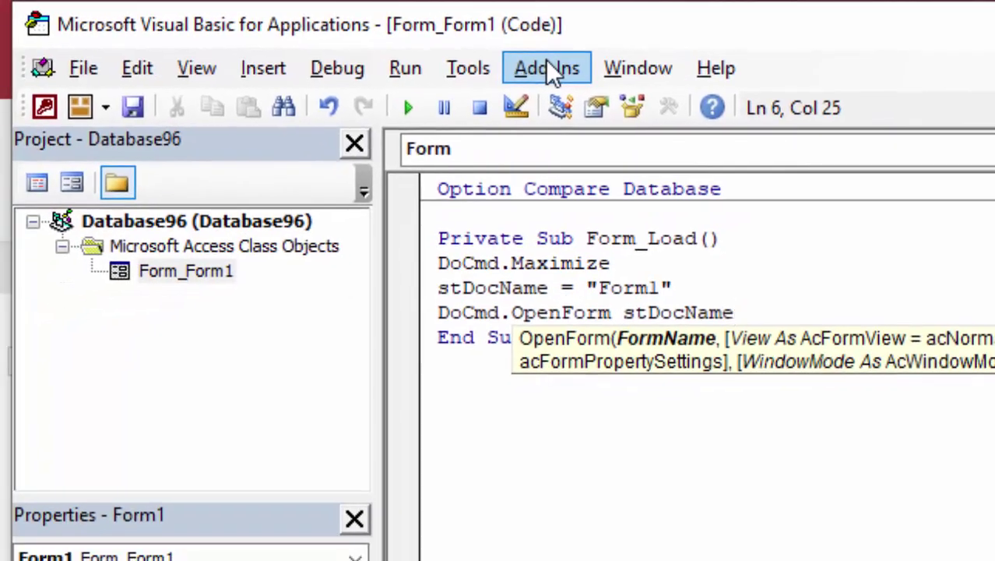
text(, , )
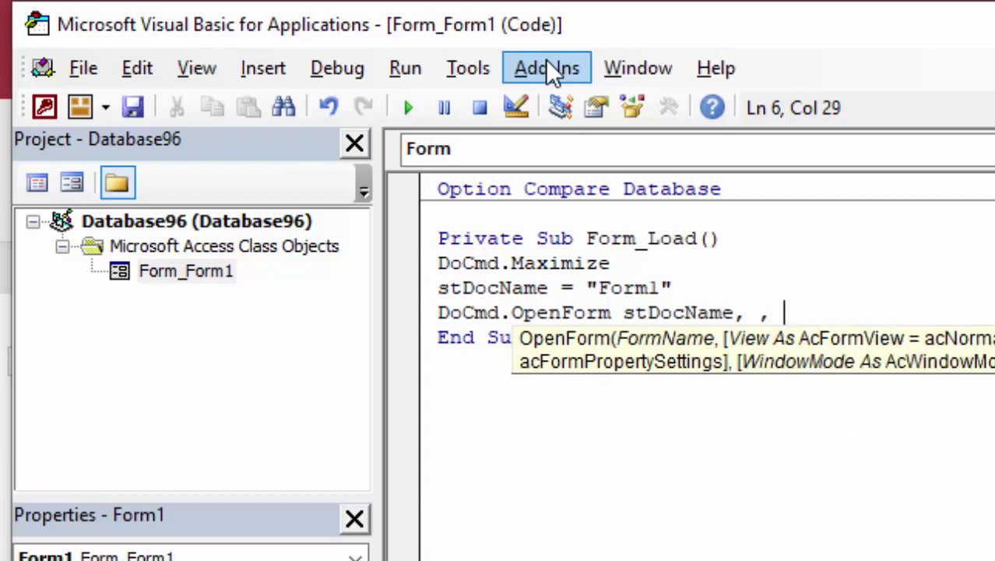
text(,)
text( st)
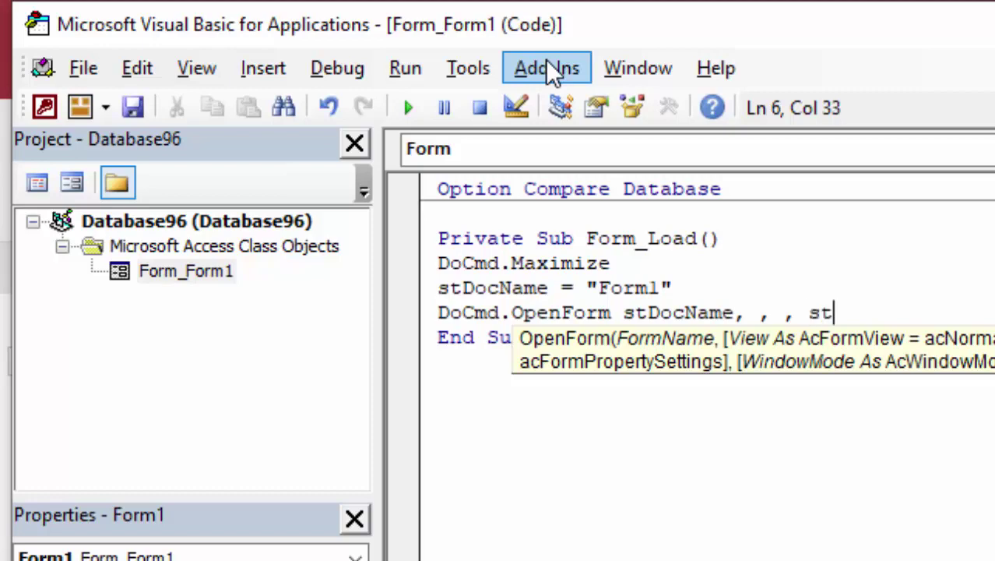
text(Lin)
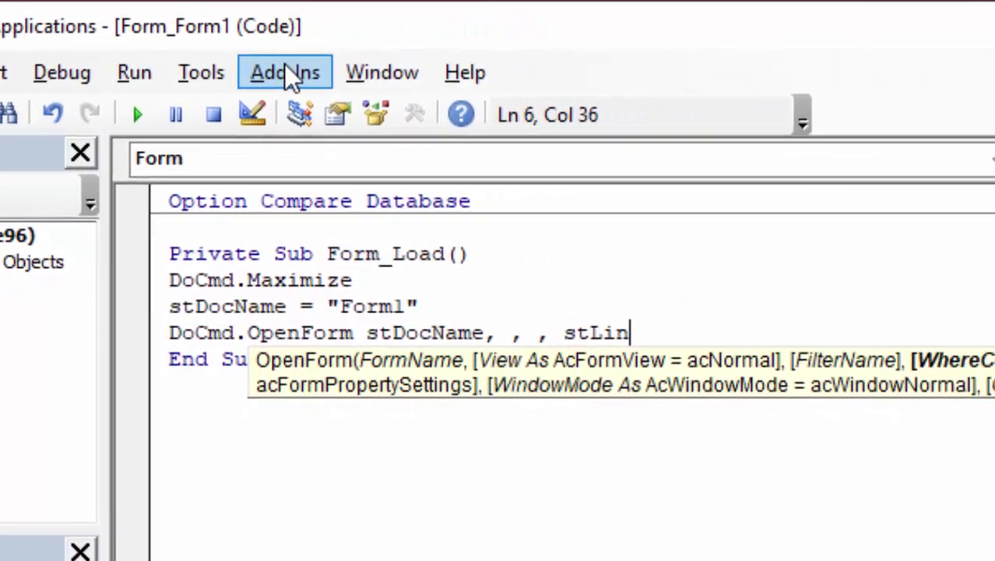
text(kCri)
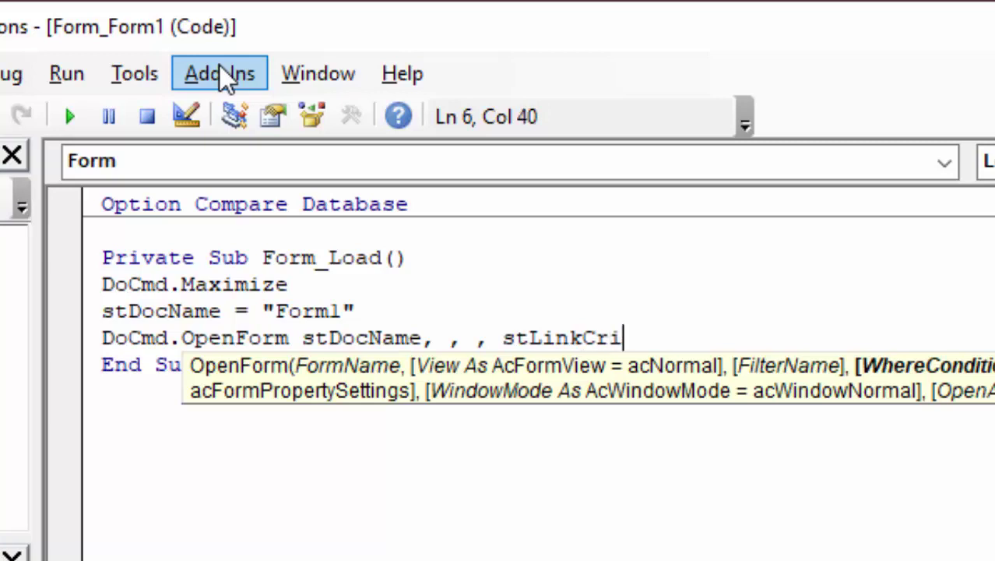
text(teria)
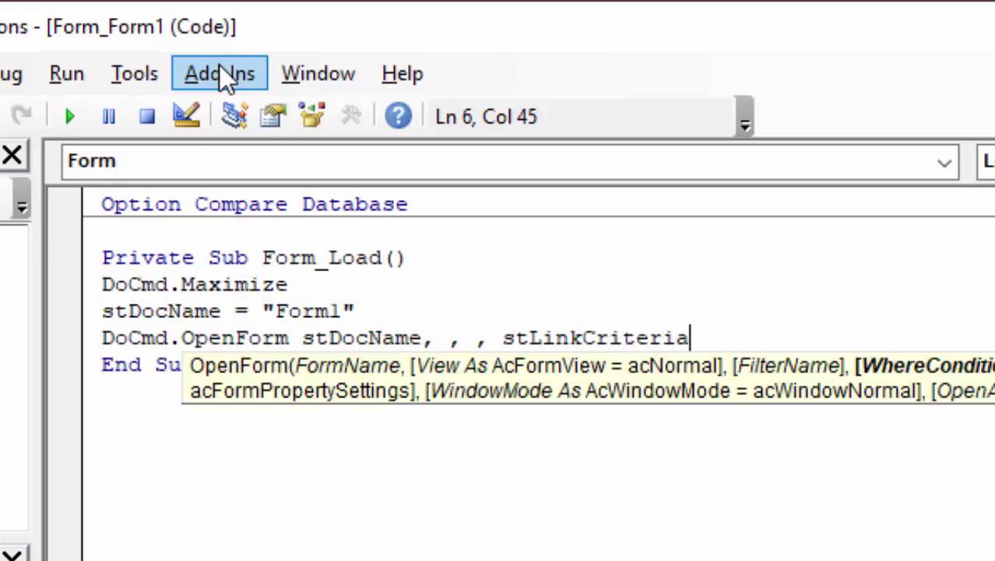
- Save the form as Form1
click(744, 311)
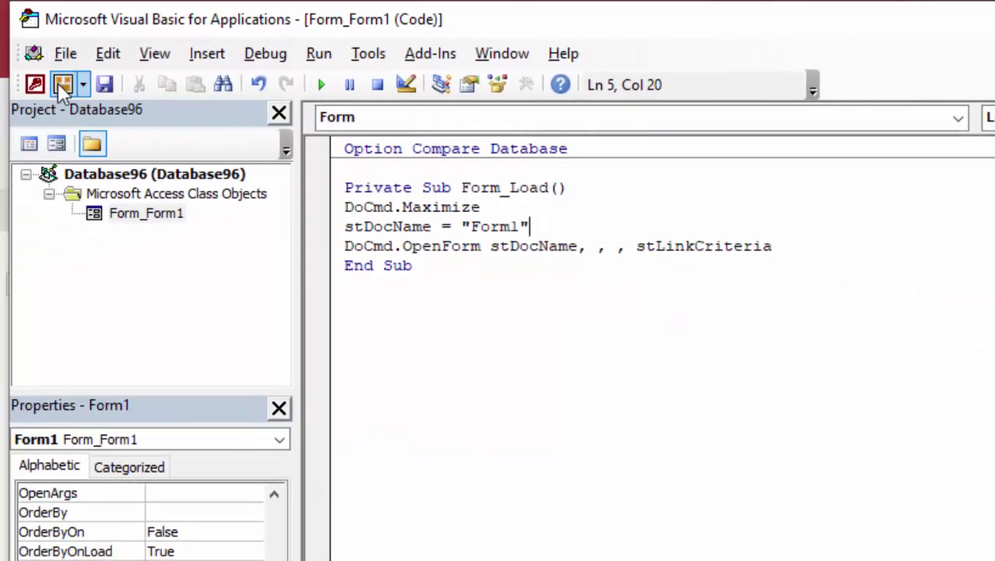
click(105, 84)
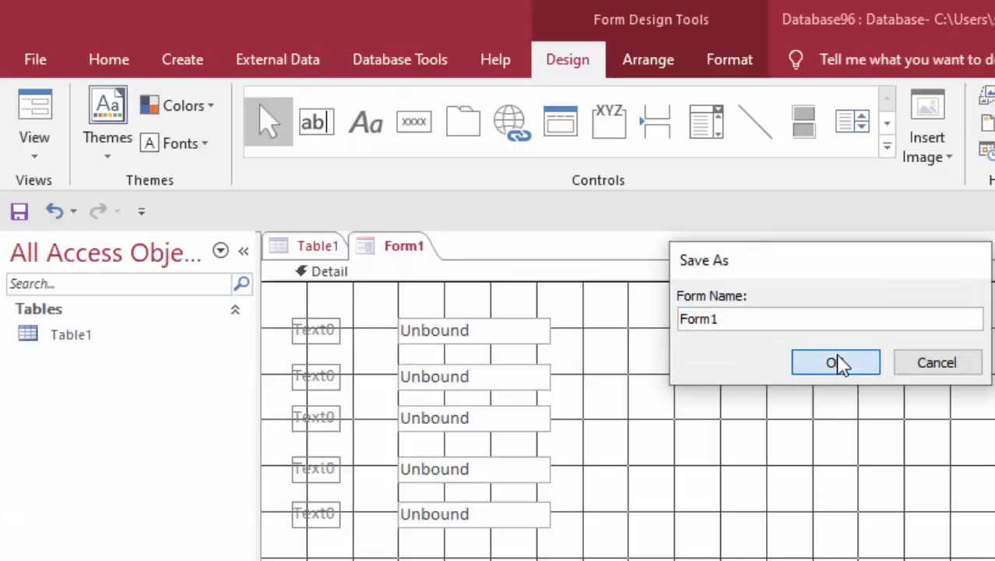
click(835, 363)
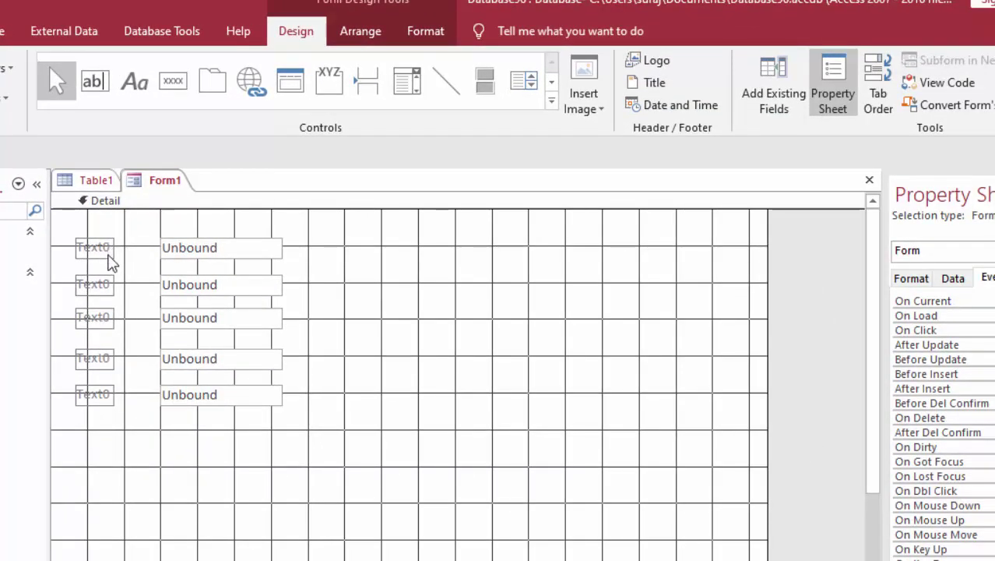
- Select the first Text0 label and widen it slightly
click(109, 256)
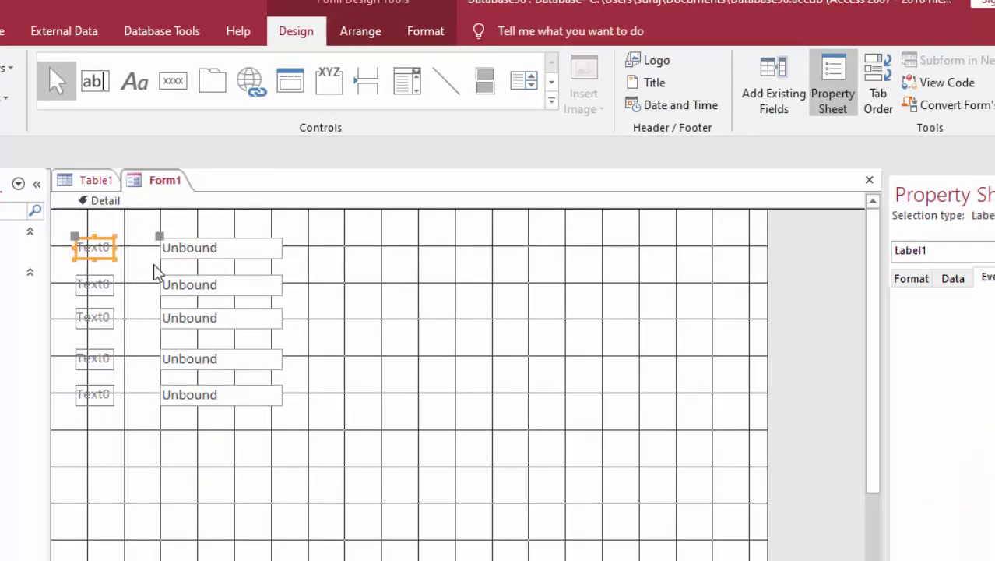
click(171, 253)
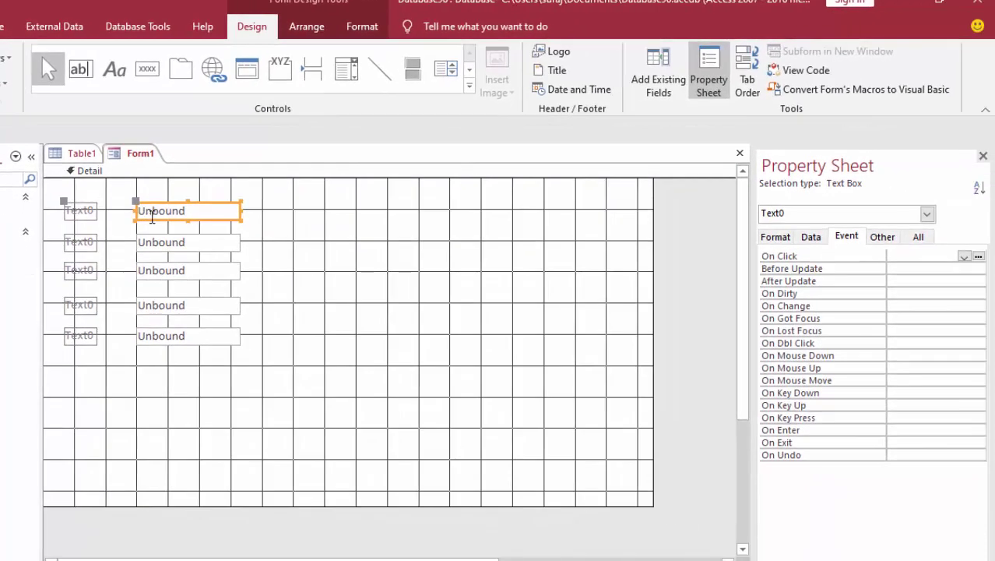
click(84, 215)
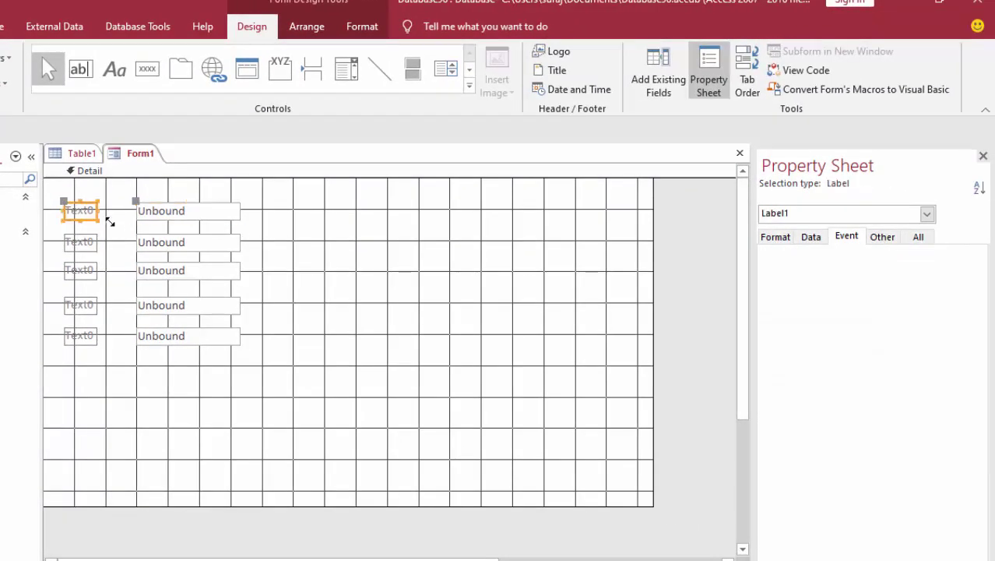
click(180, 224)
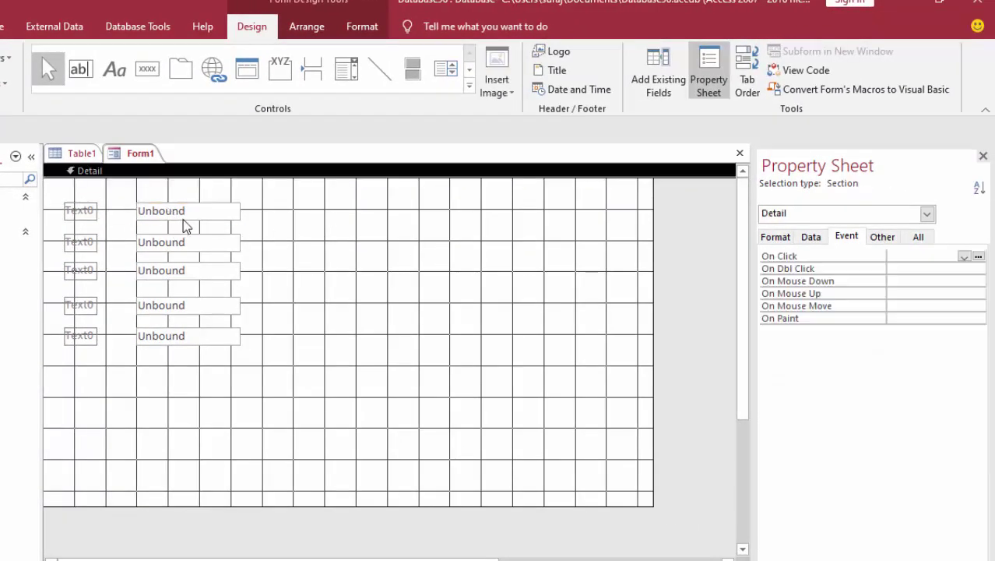
click(185, 203)
drag(199, 208, 228, 210)
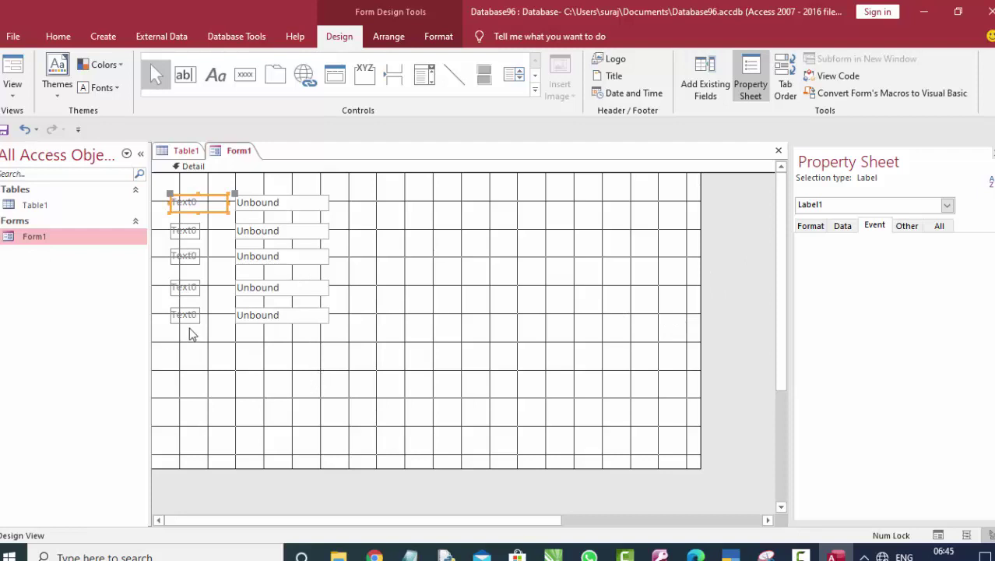
drag(228, 211, 211, 208)
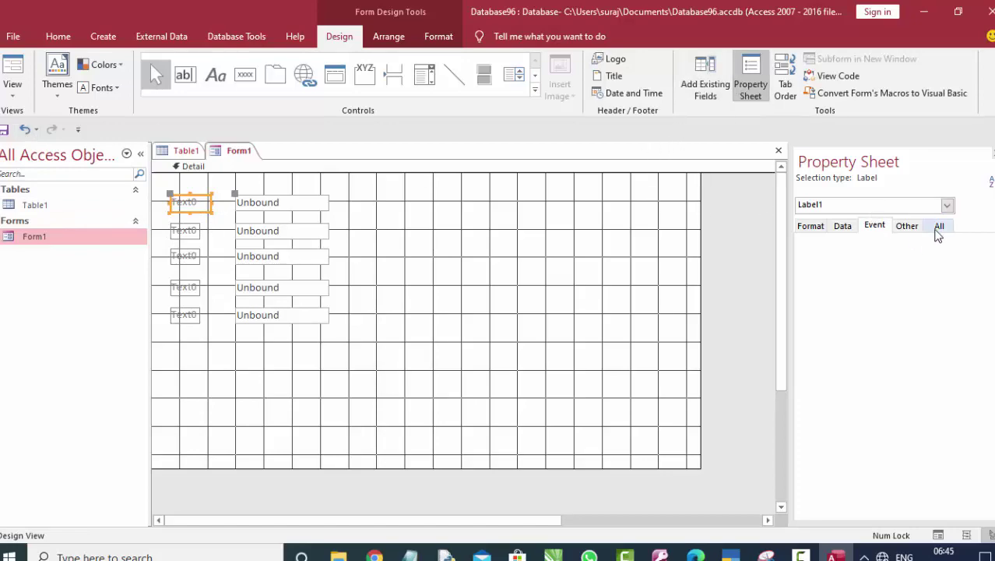
- Change the first label's Caption to 'Name of Product' and copy that text
click(937, 227)
drag(950, 253, 856, 254)
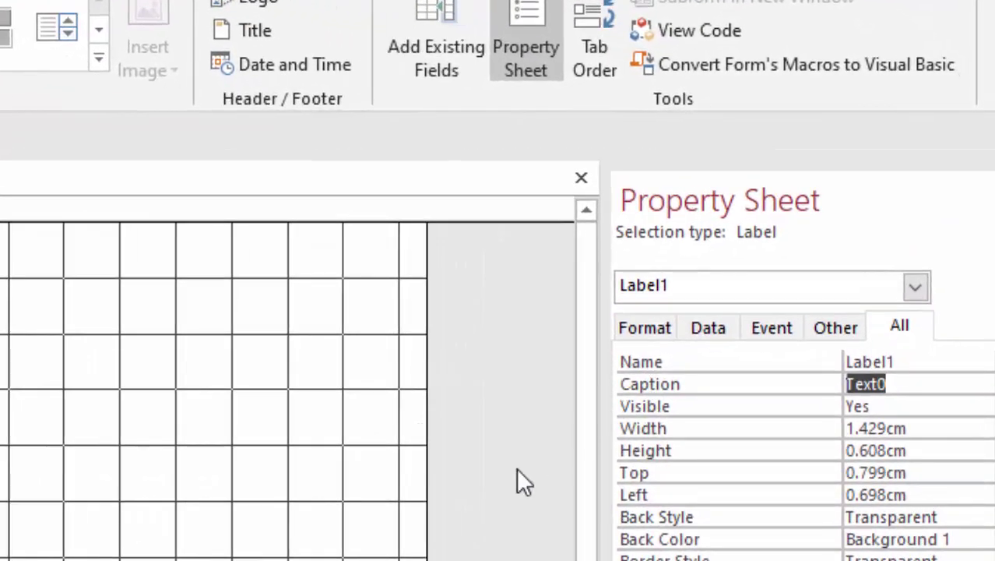
key(Delete)
text(Na)
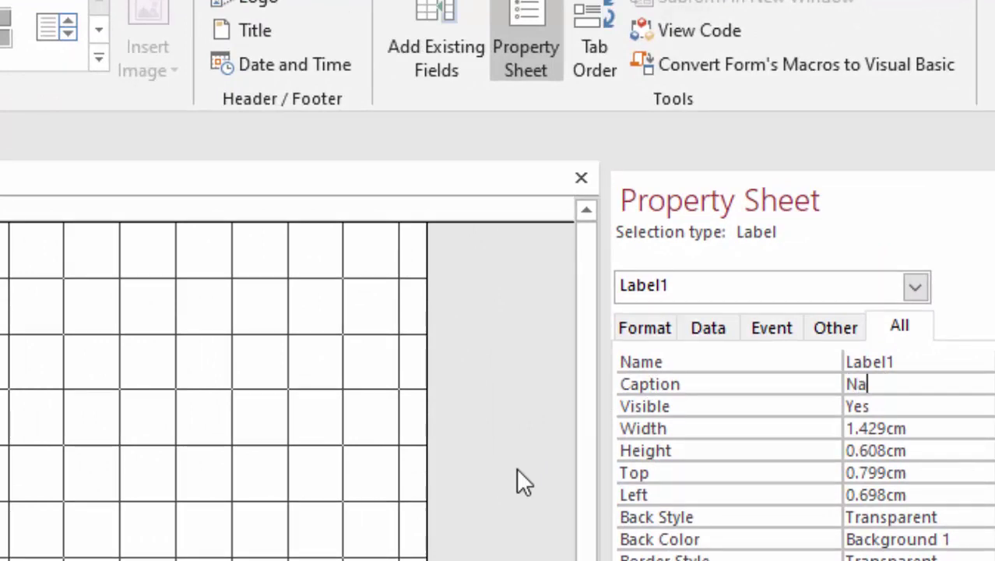
text(me of)
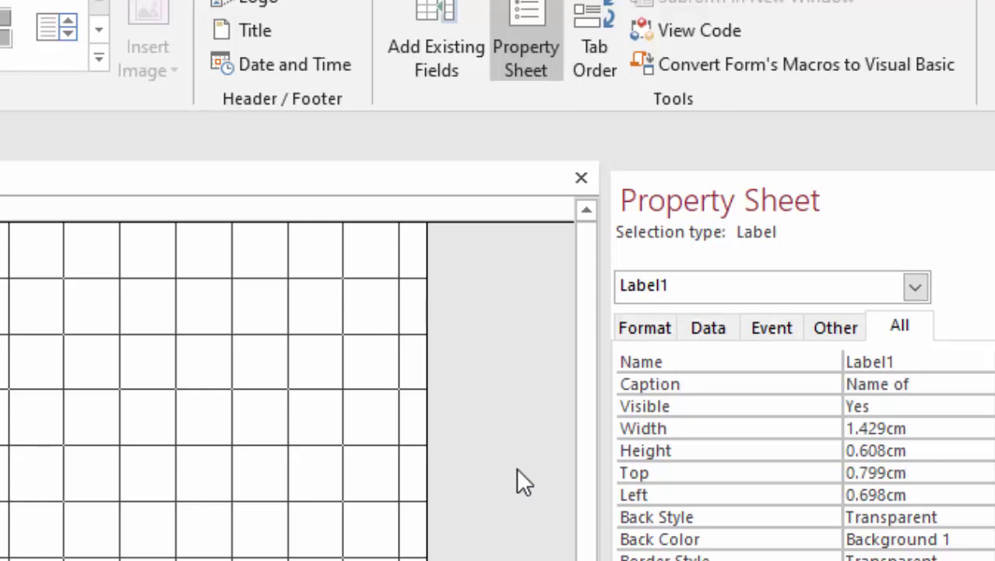
text( Product)
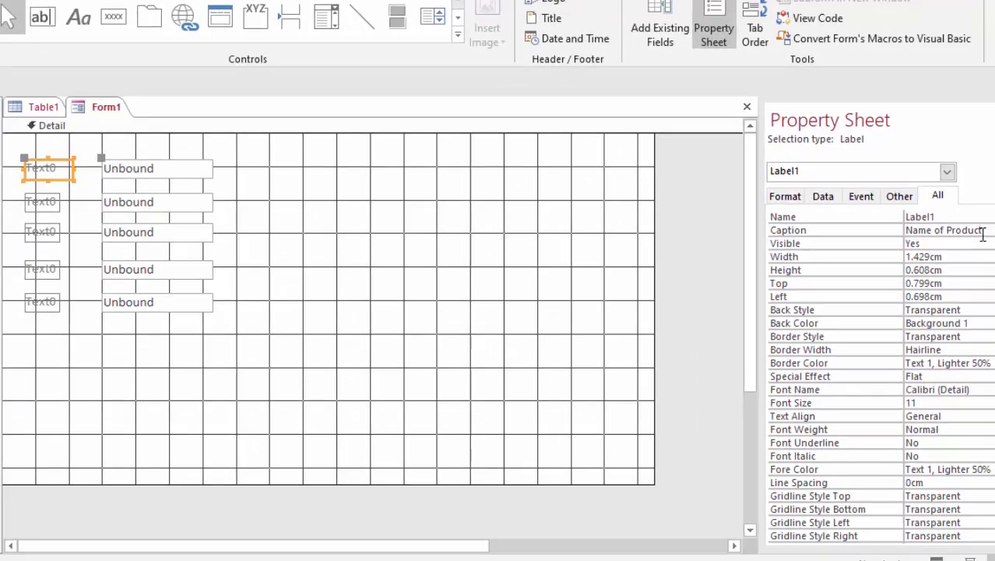
drag(986, 233, 896, 234)
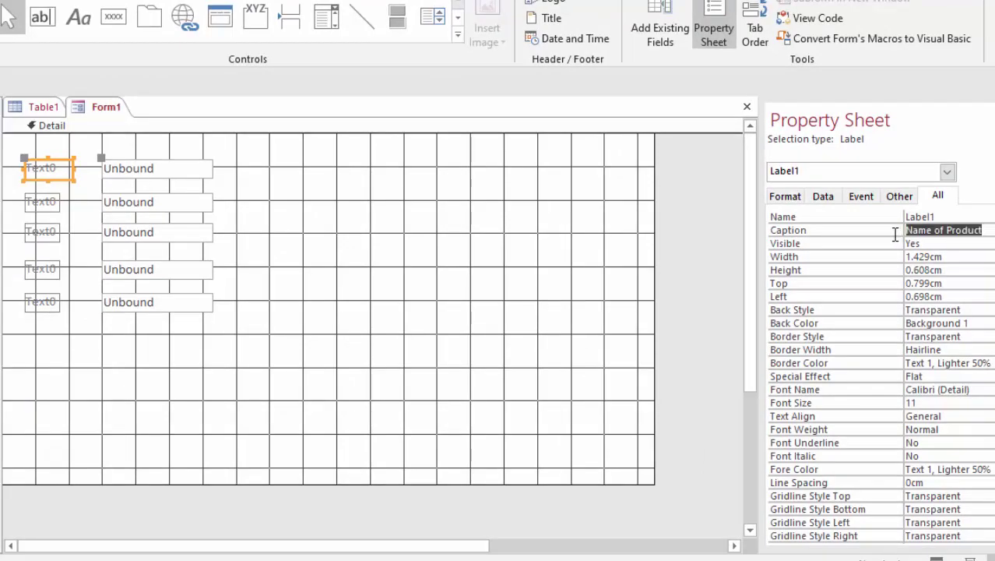
right_click(935, 235)
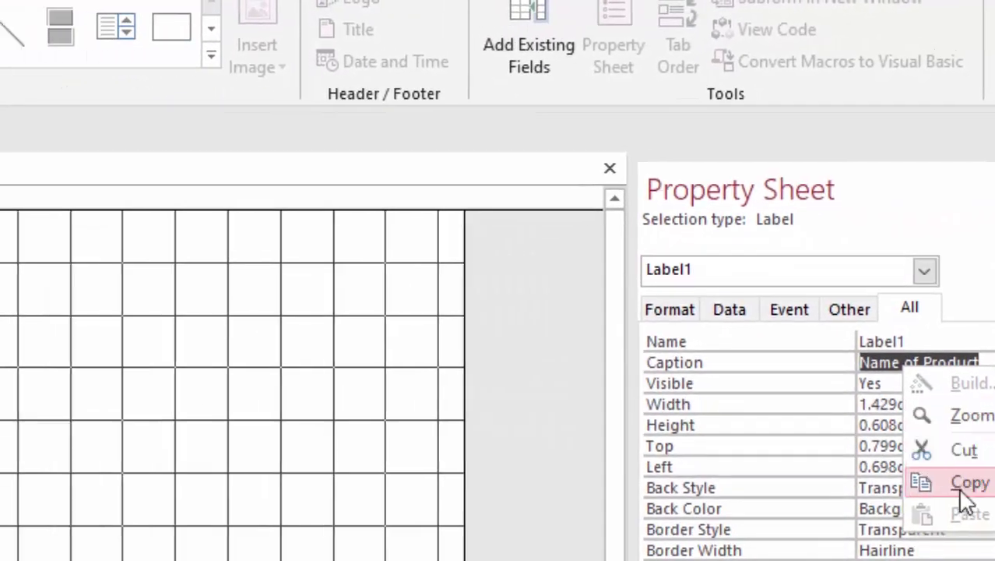
click(959, 514)
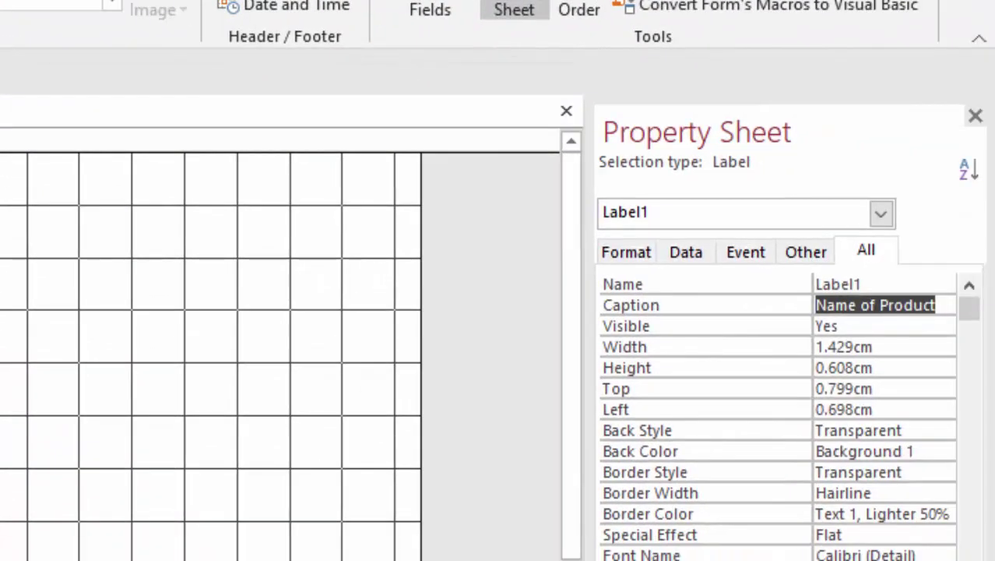
- Rename the first text box to 'Name of Product'
click(202, 282)
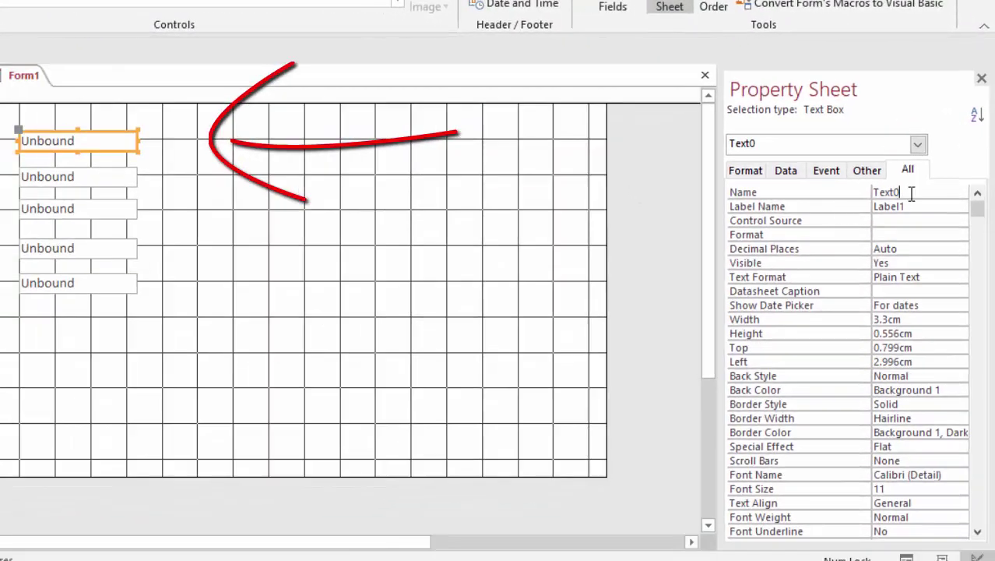
double_click(911, 194)
key(BackSpace)
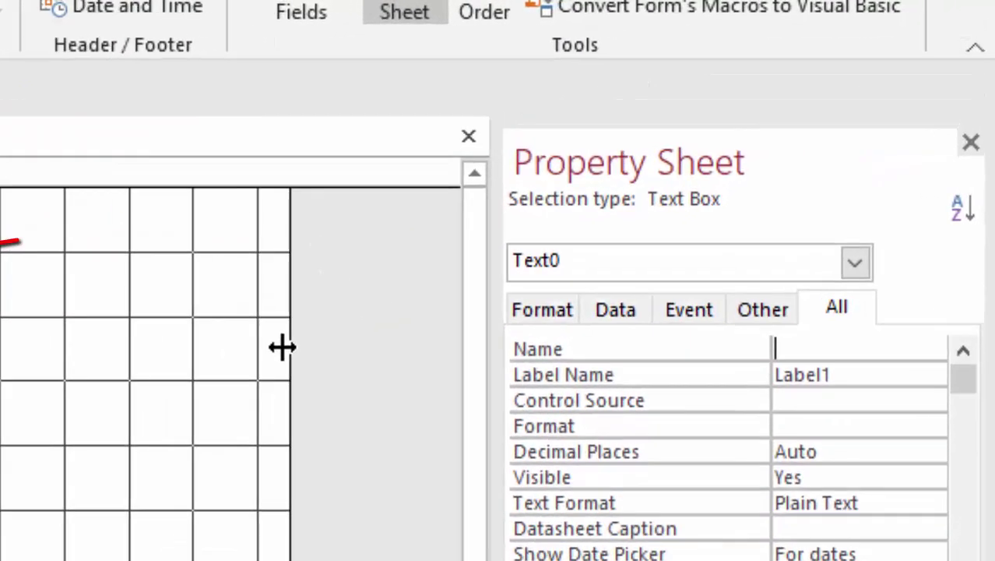
text(Name of Product)
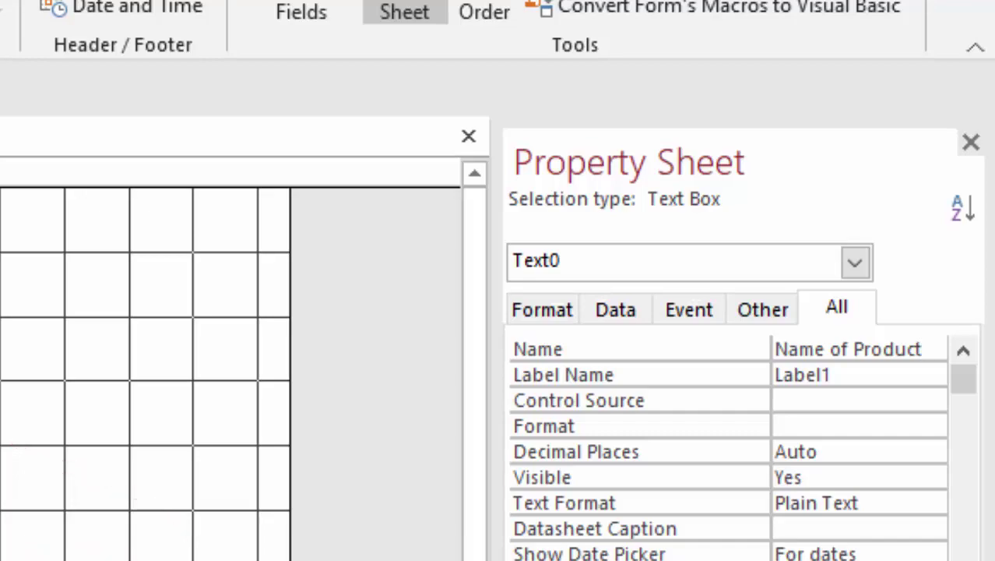
click(87, 263)
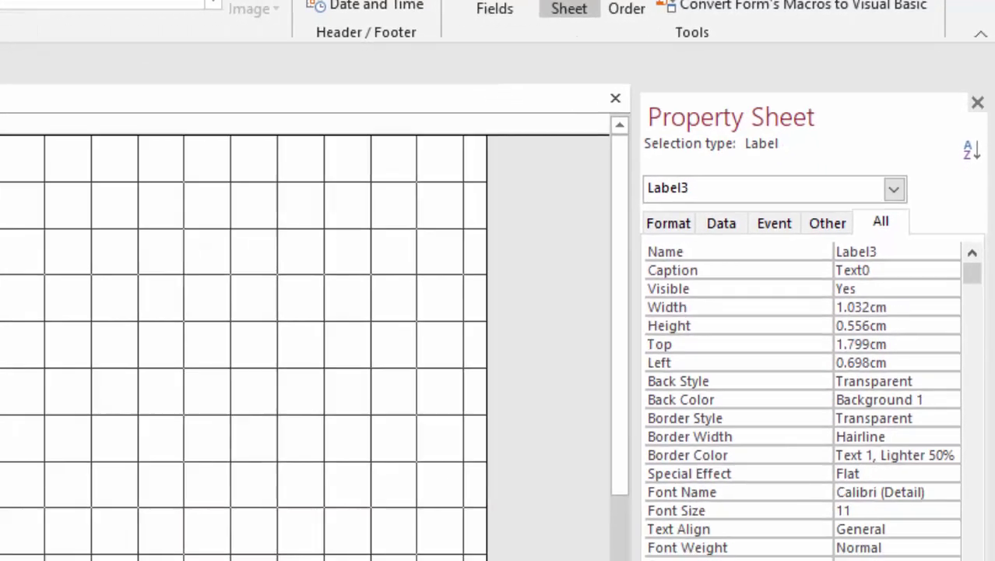
- Widen the second label and change its Caption to 'Price'
drag(86, 264, 116, 267)
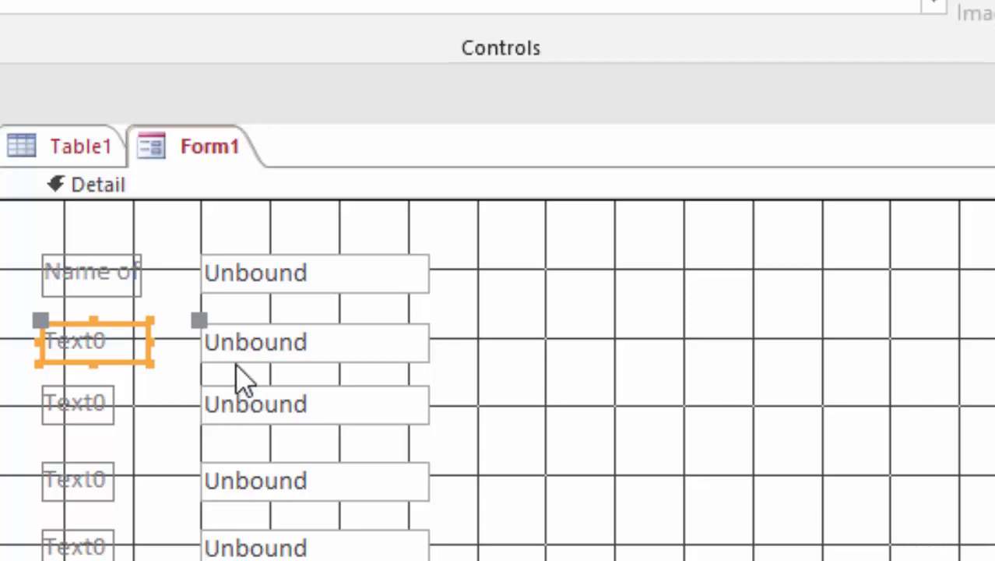
click(259, 355)
click(138, 346)
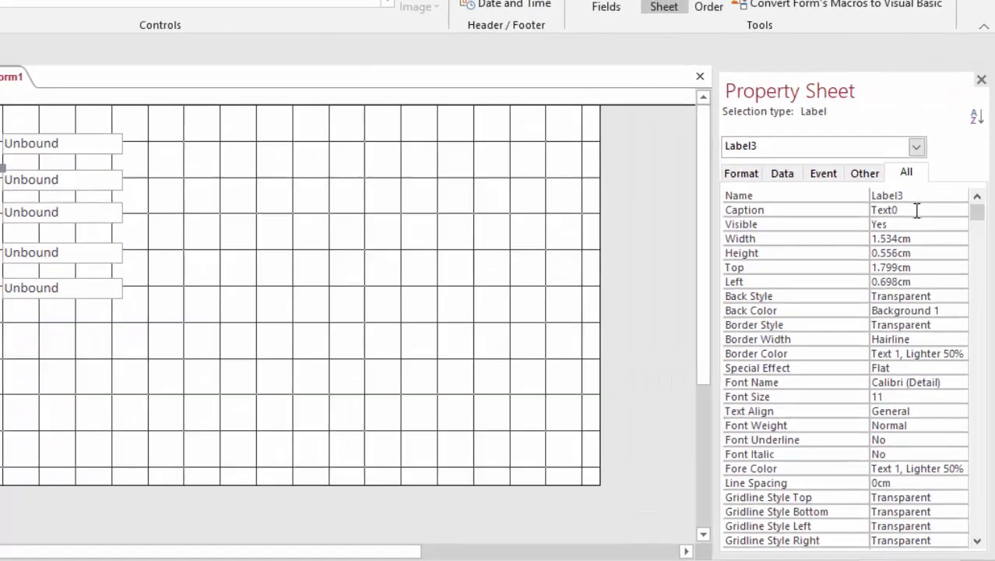
click(917, 211)
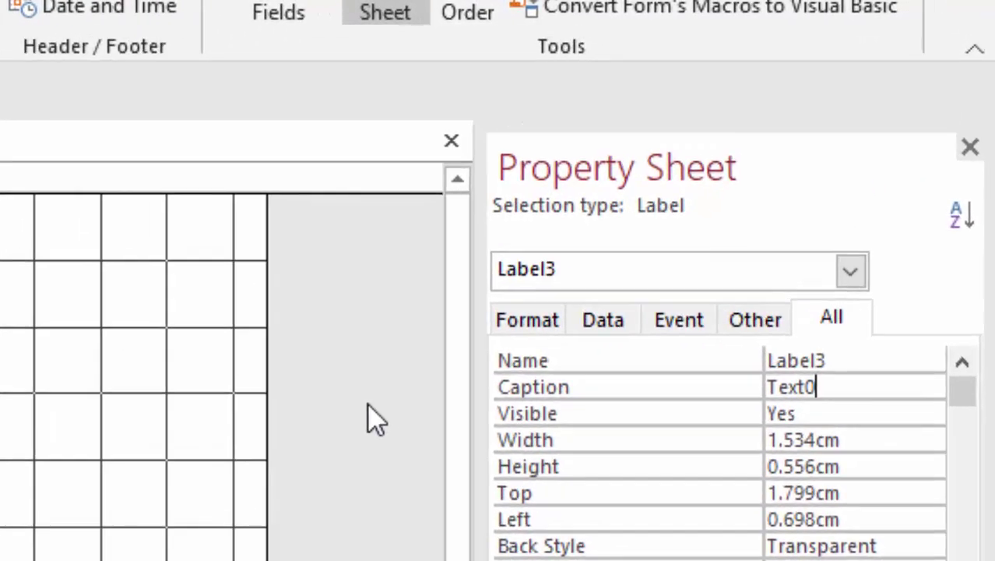
key(BackSpace)
text(Pri)
text(ce)
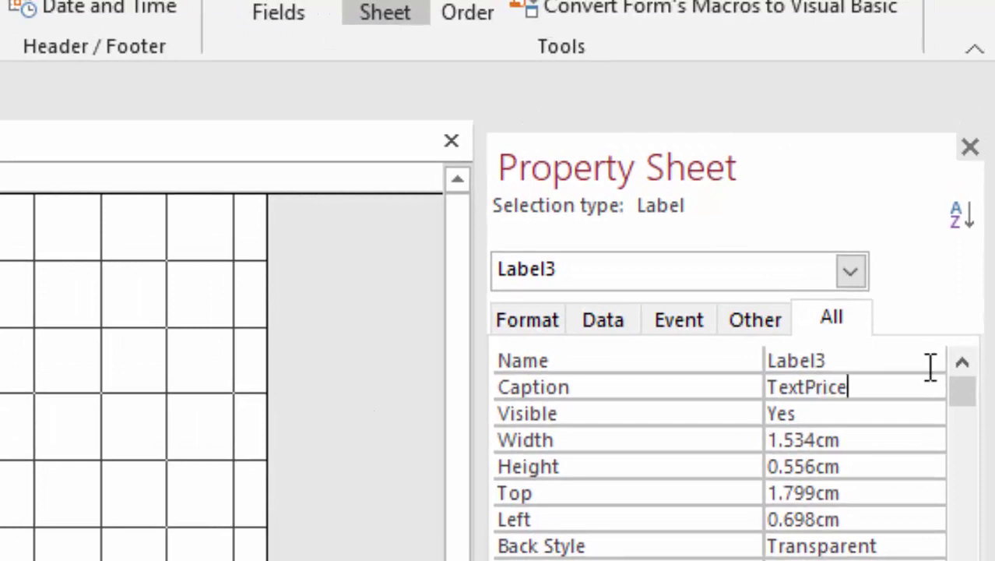
click(807, 390)
key(BackSpace)
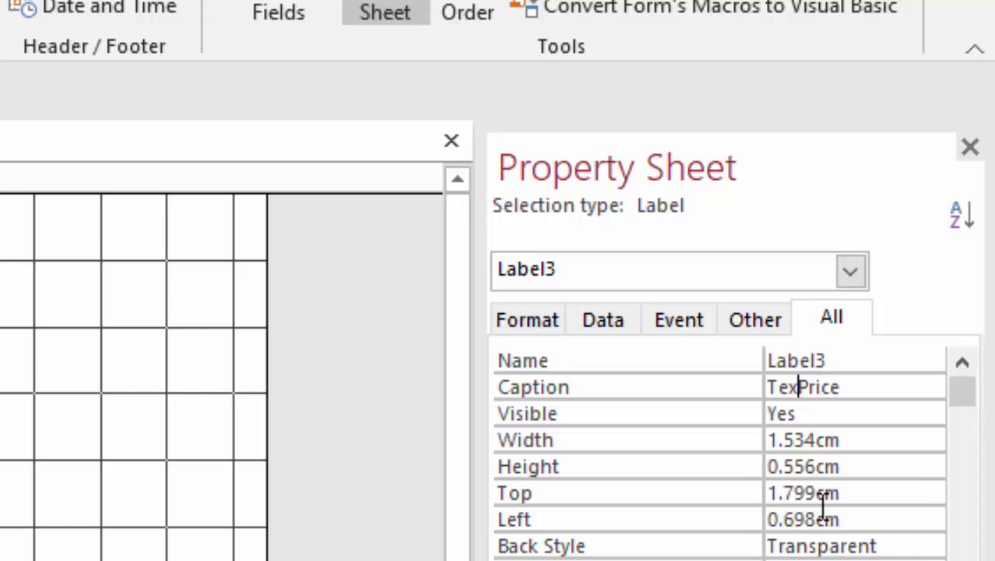
key(BackSpace)
key(BackSpace)
key(BackSpace)
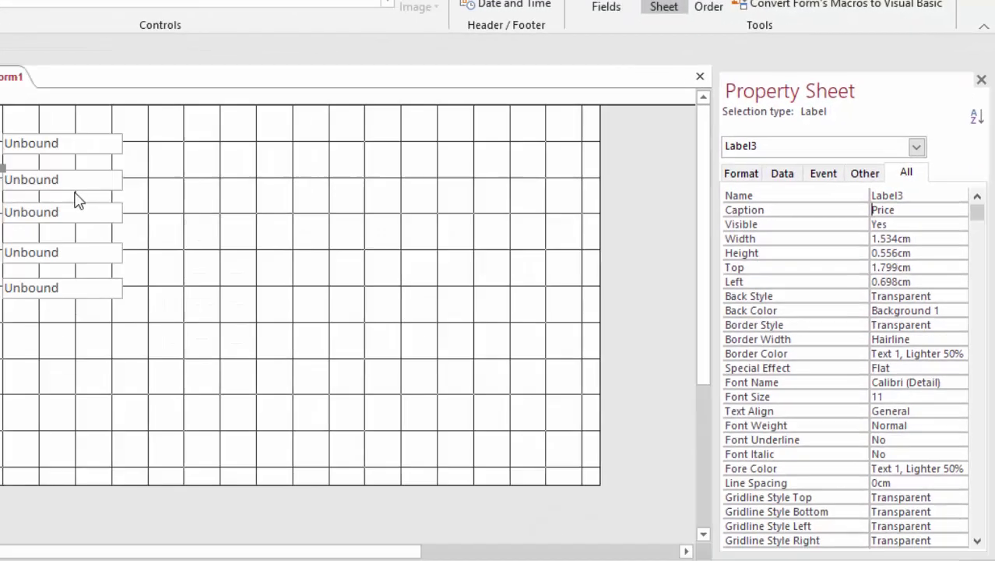
- Rename the text box beside the Price label from Text2 to 'Price'
click(162, 182)
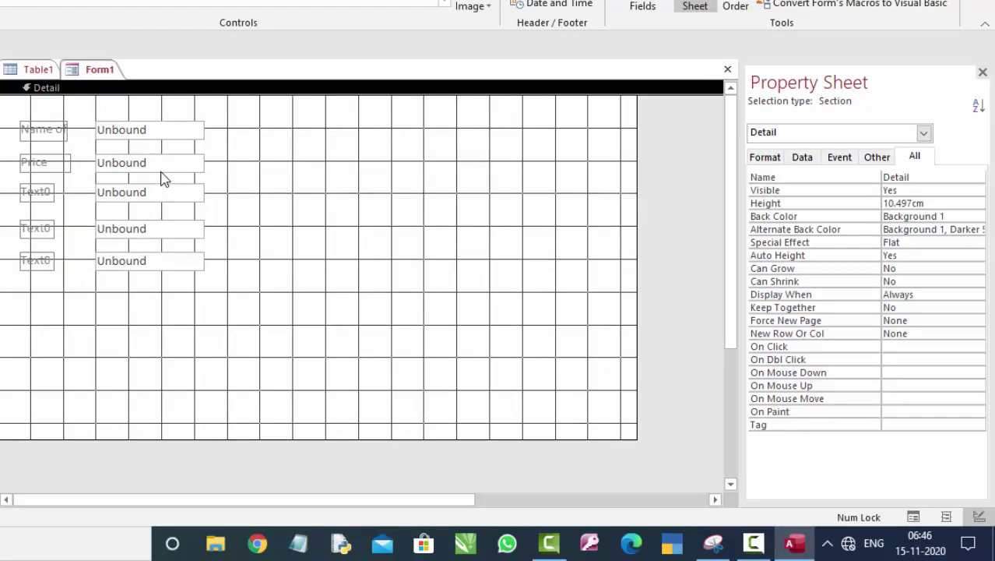
click(161, 167)
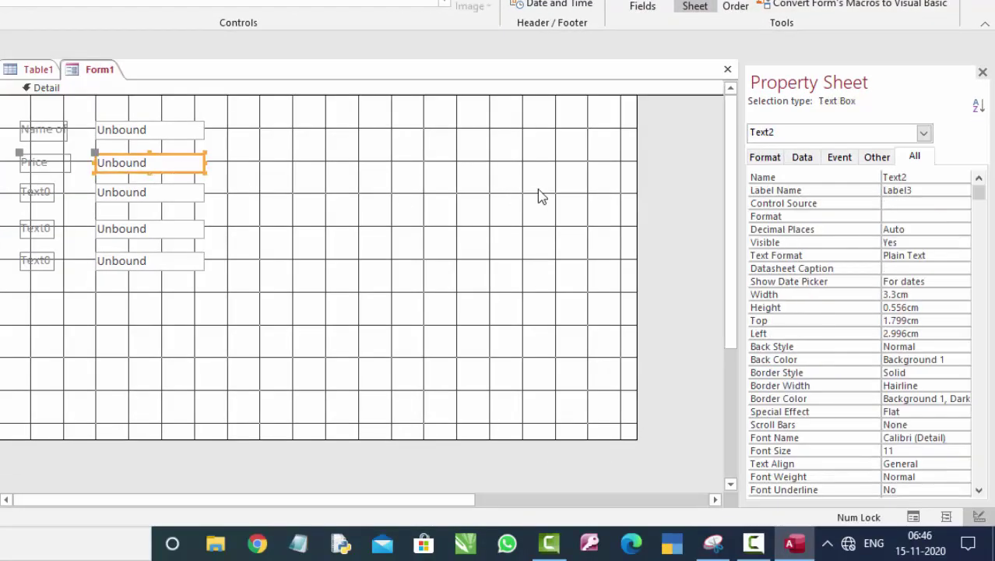
double_click(907, 176)
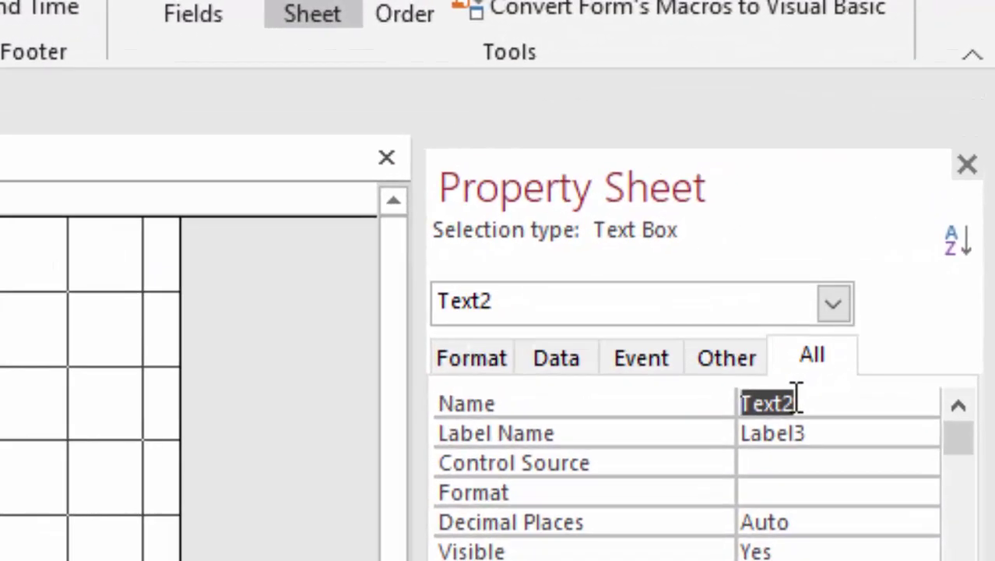
key(BackSpace)
text(Pric)
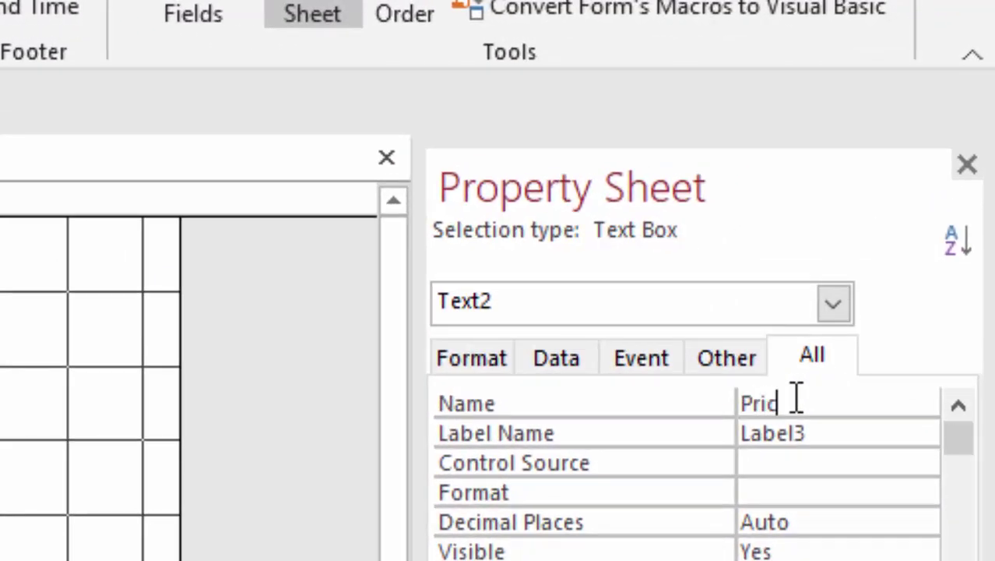
text(e)
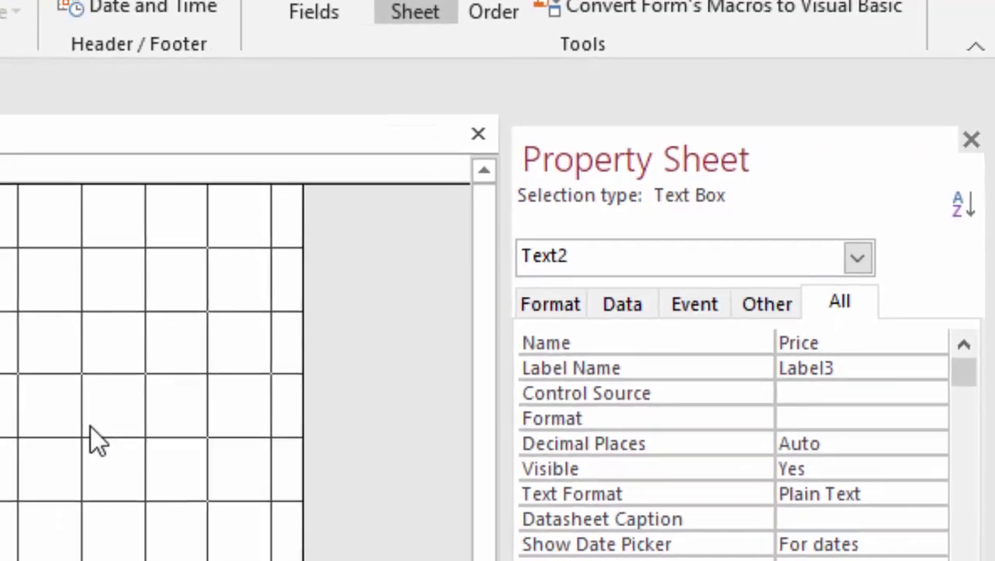
- Set the Price text box's Format property to Currency
click(159, 393)
click(128, 370)
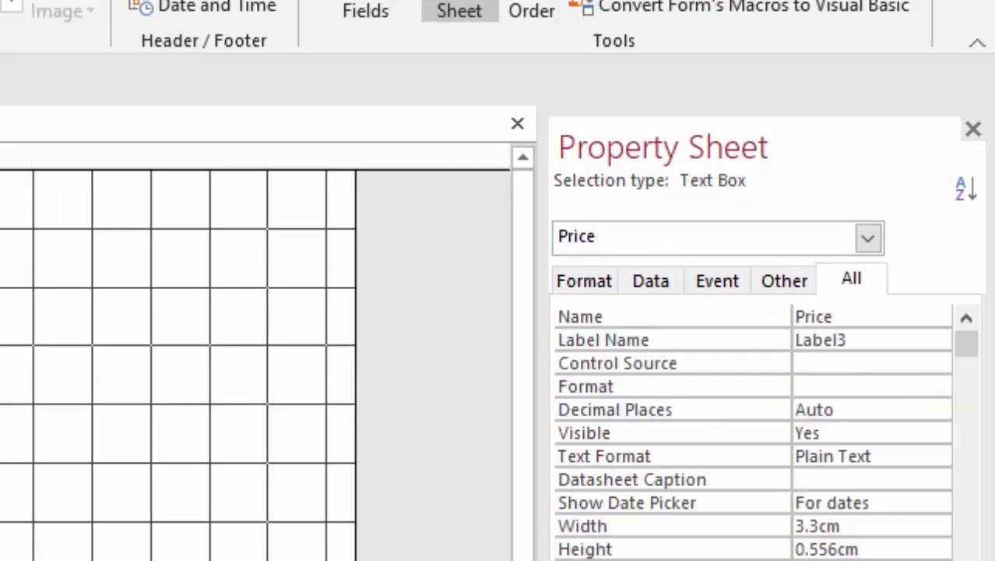
click(853, 386)
click(937, 386)
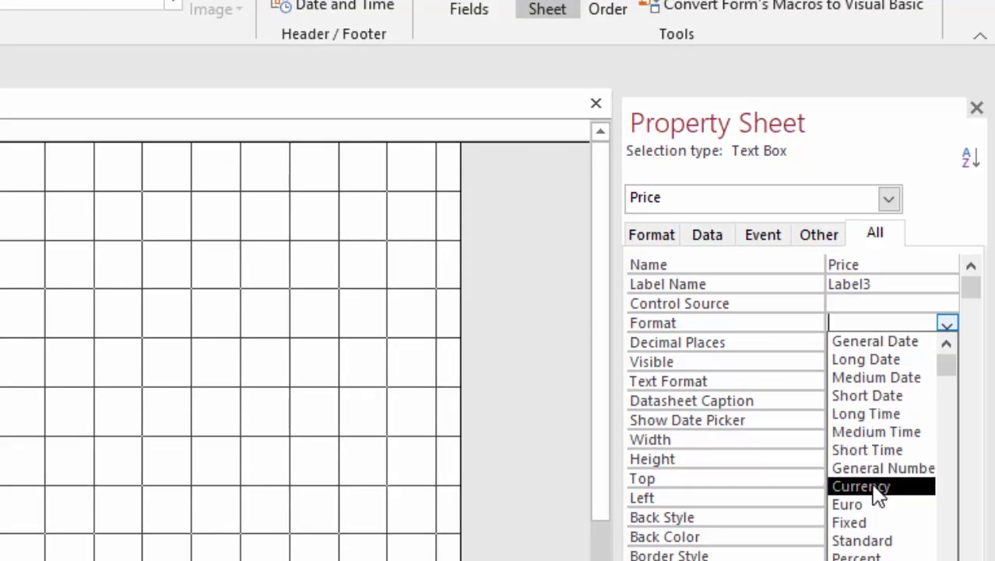
click(872, 486)
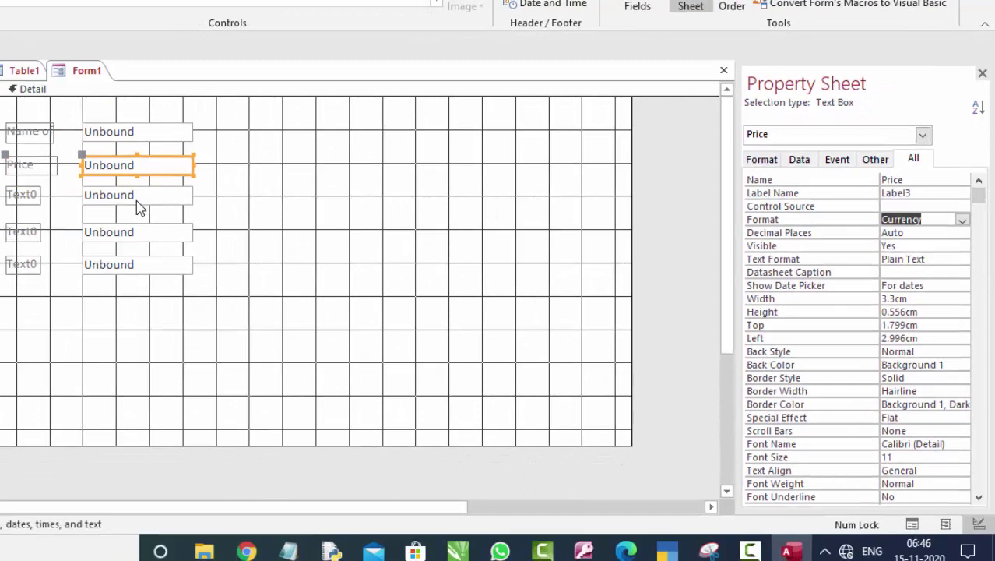
click(137, 201)
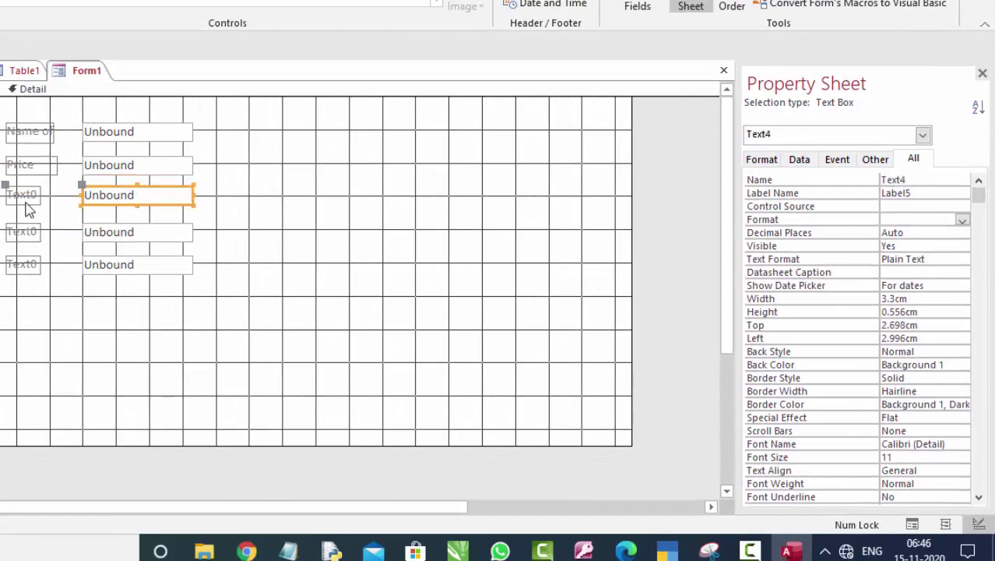
- Change the third row's label caption from Text0 to 'Unit'
click(25, 201)
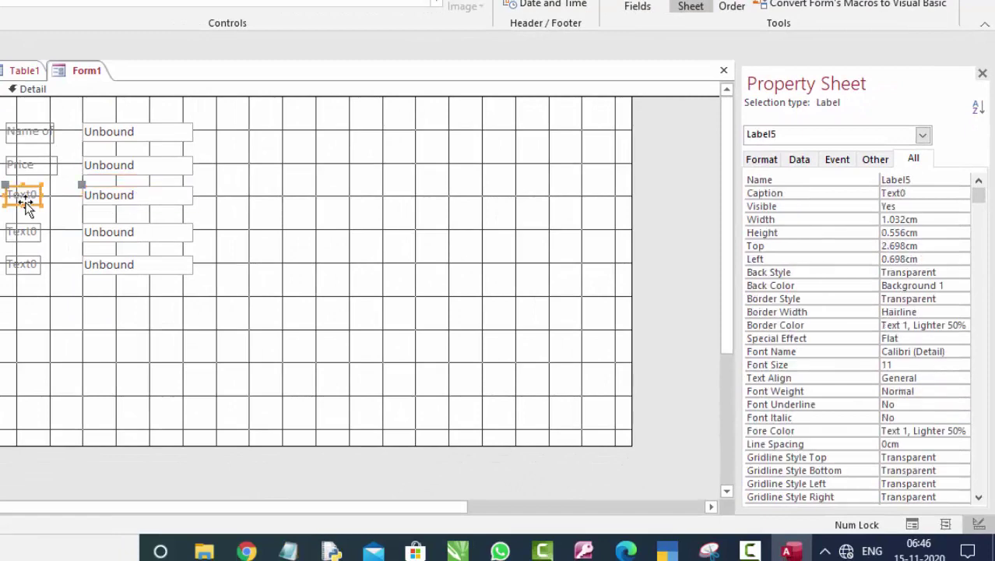
double_click(931, 193)
key(BackSpace)
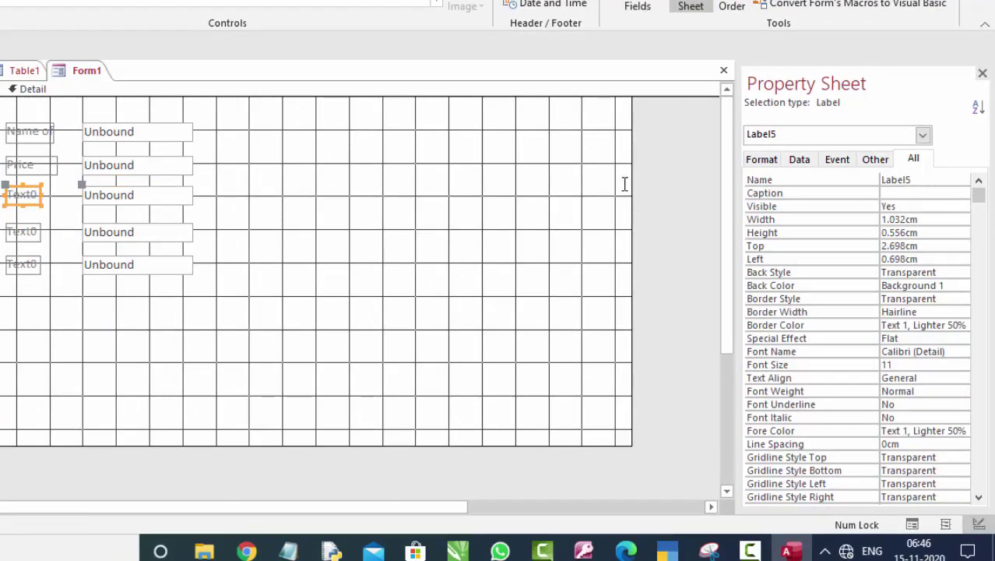
text(Uniot)
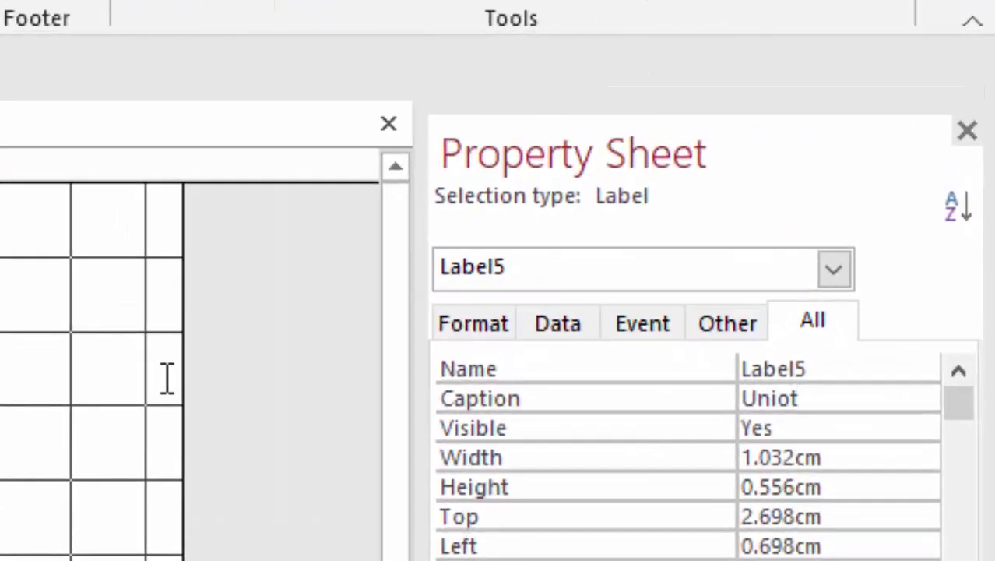
key(BackSpace)
key(BackSpace)
text(t)
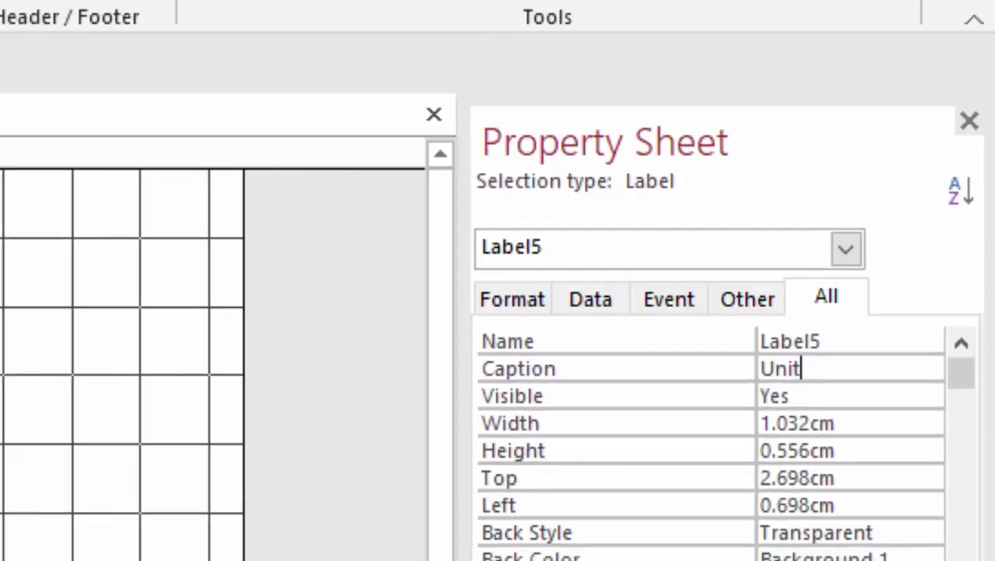
click(195, 189)
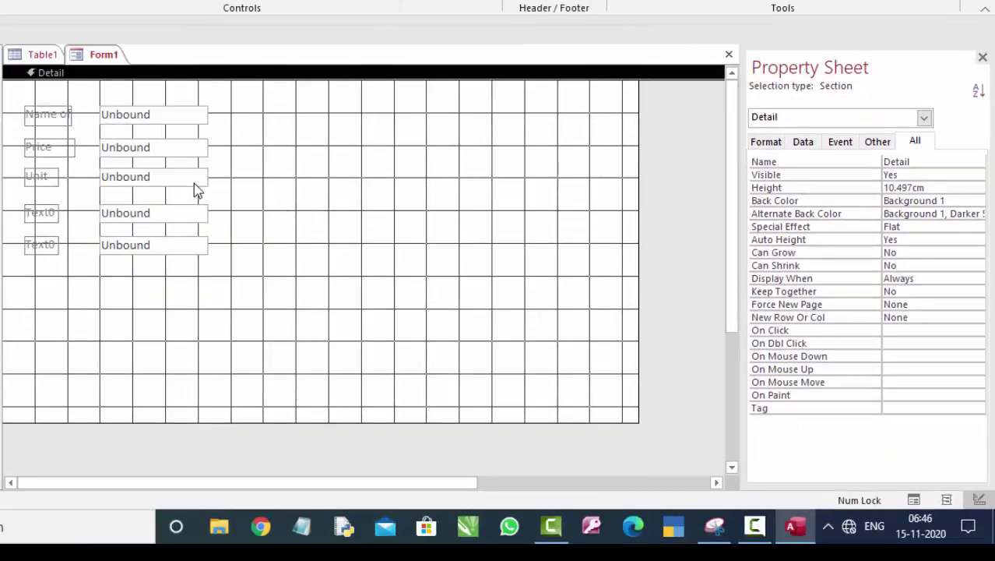
- Rename the third row's text box from Text4 to 'Unit'
click(194, 181)
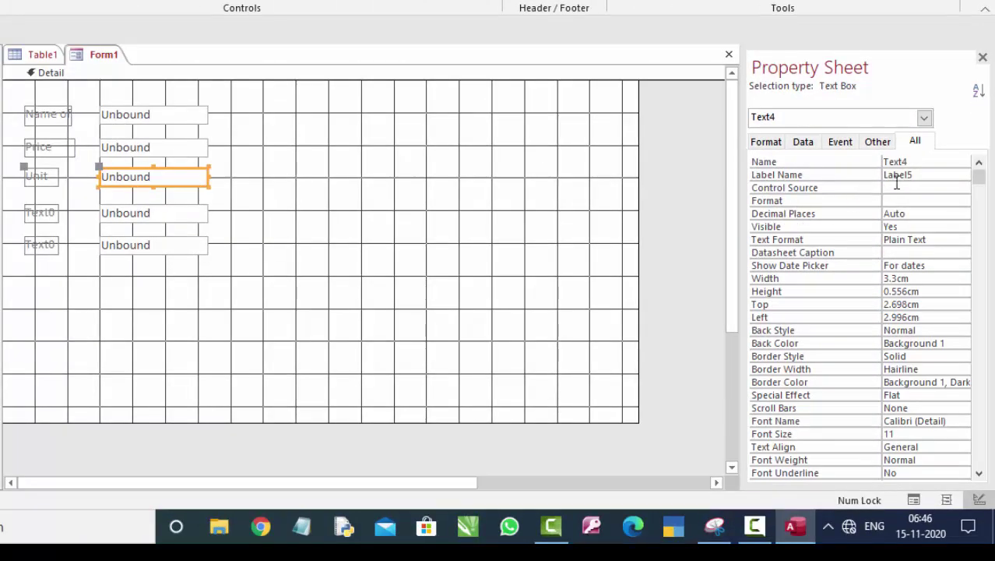
double_click(896, 162)
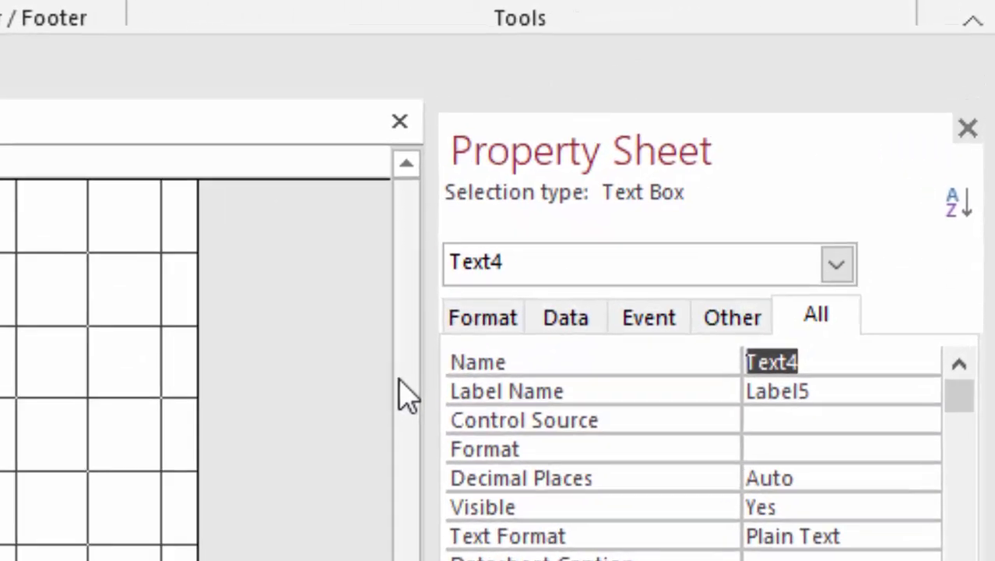
key(BackSpace)
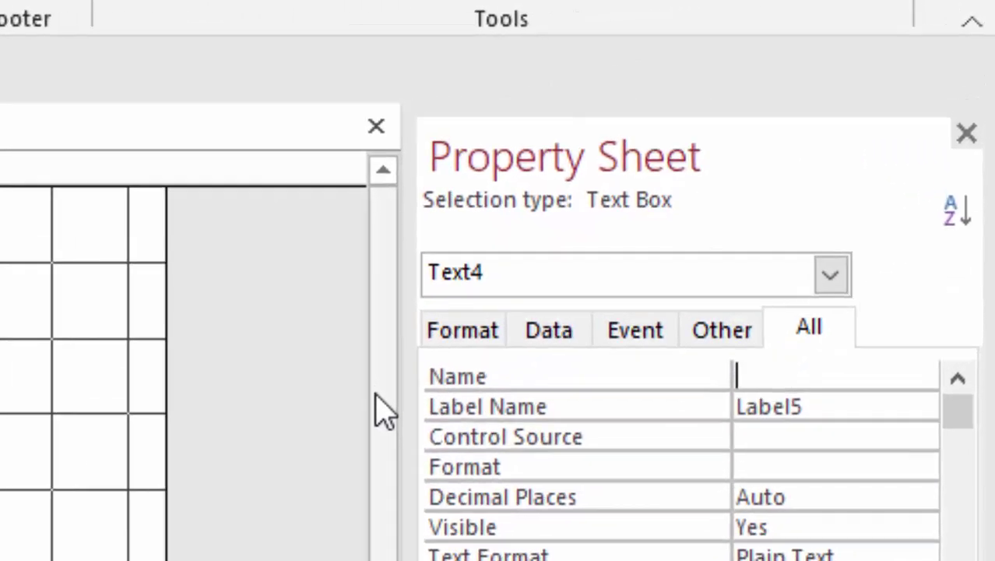
text(Unit)
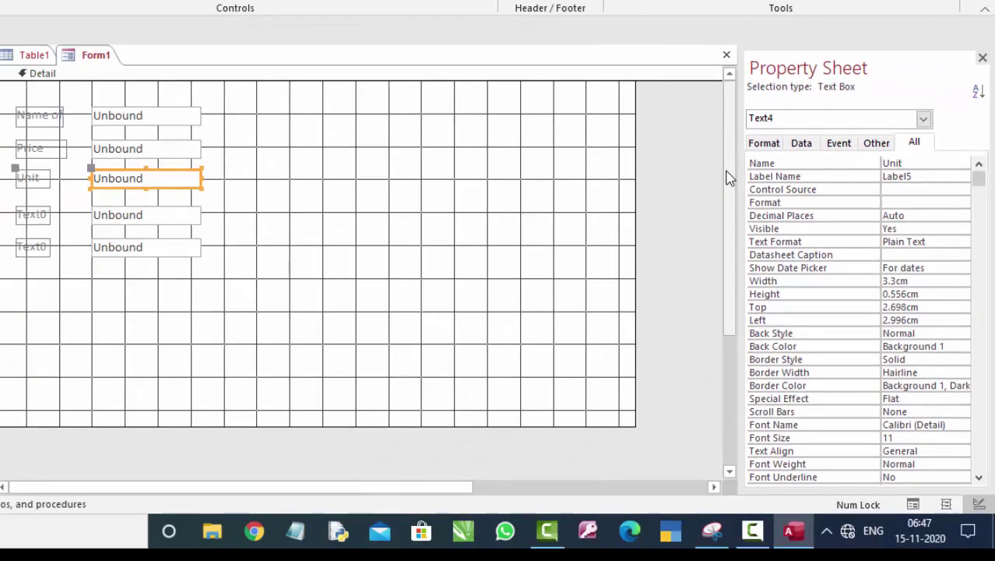
click(362, 309)
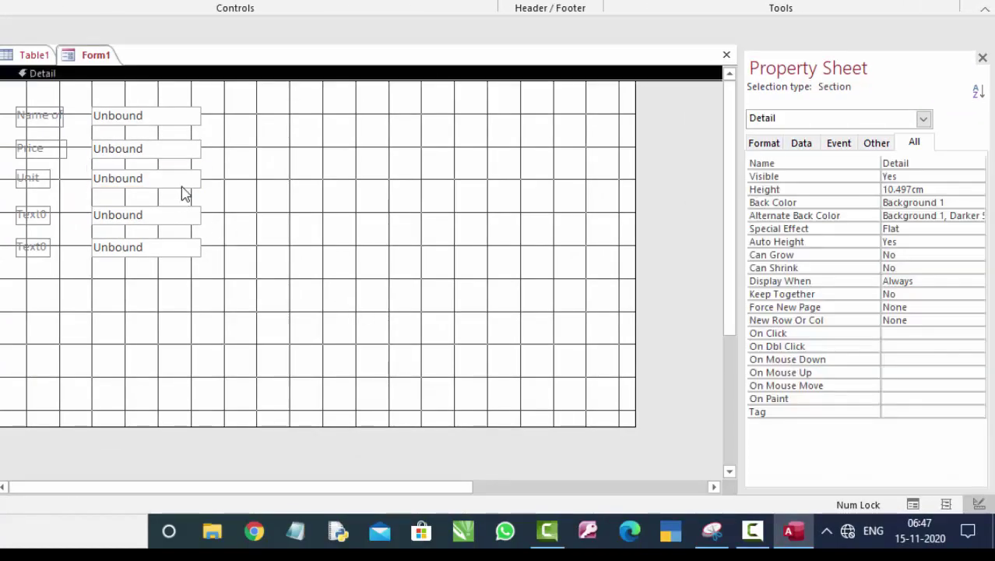
click(181, 186)
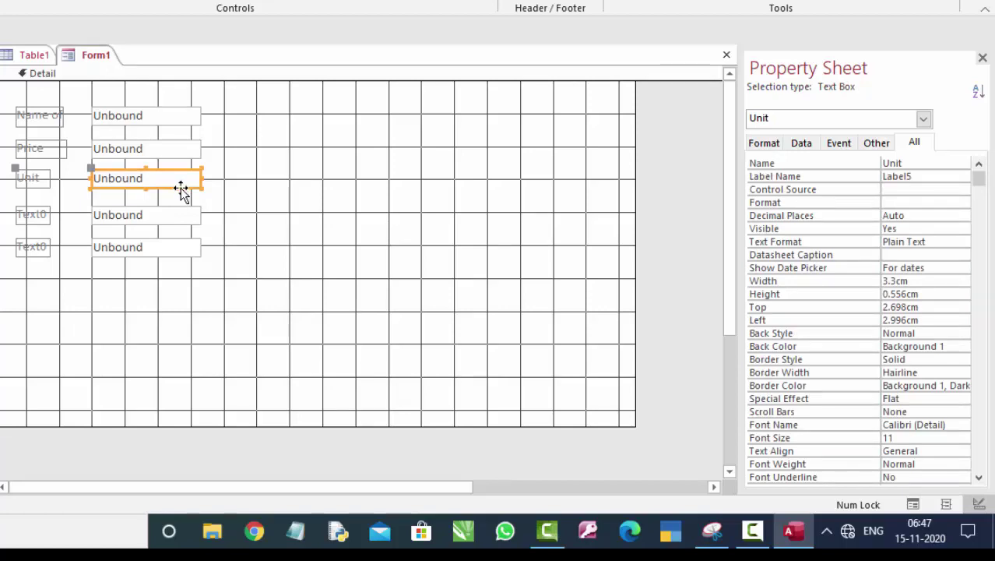
- Change the fourth row's label caption from Text0 to 'Total'
click(44, 226)
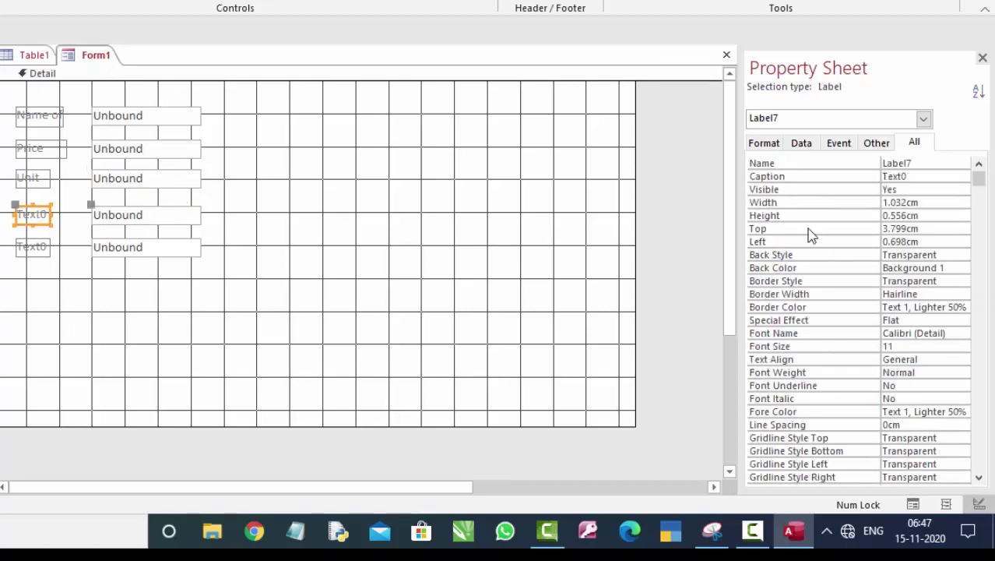
click(917, 177)
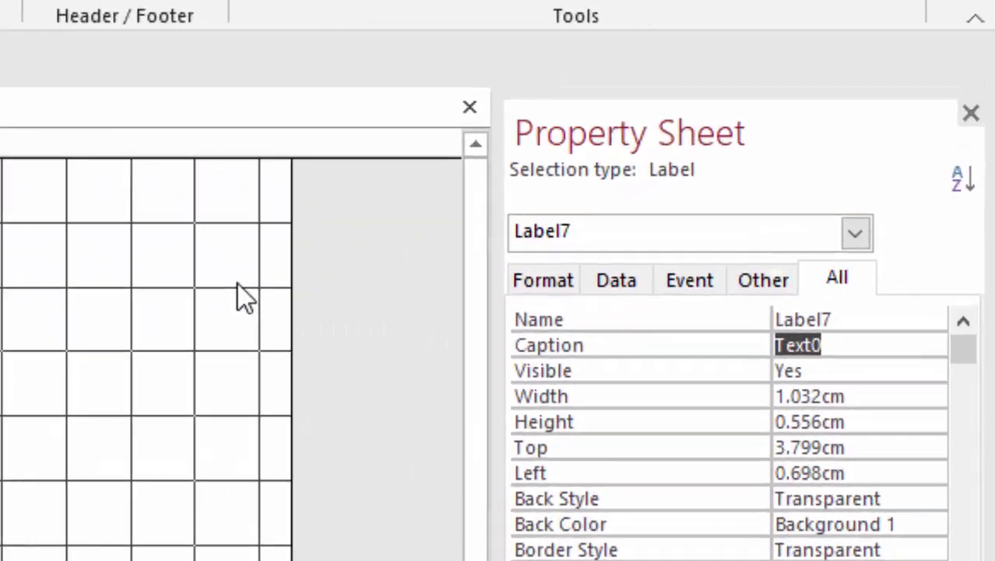
key(BackSpace)
text(Tot)
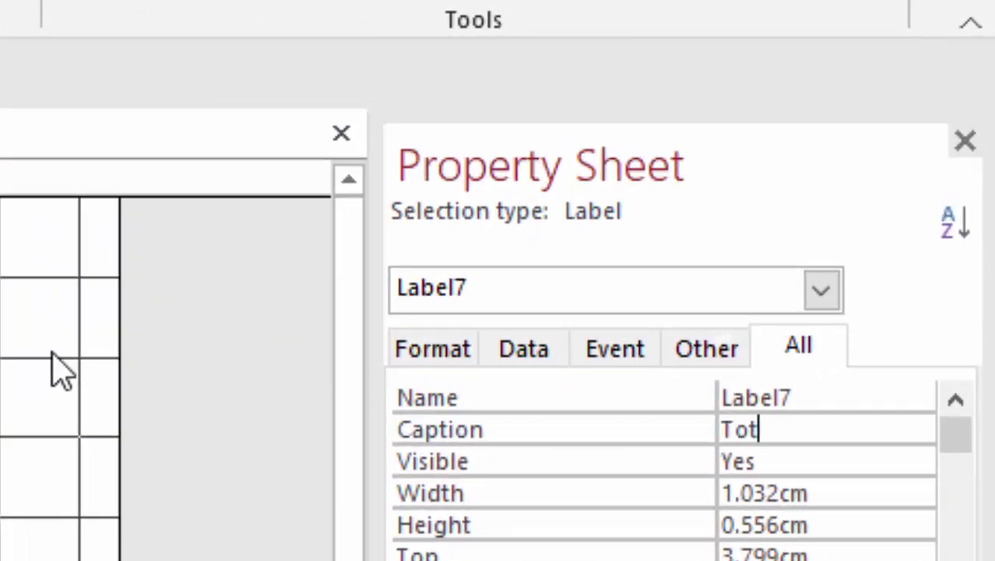
text(al)
click(163, 178)
- Rename the fourth row's text box from Text6 to 'Total'
key(Tab)
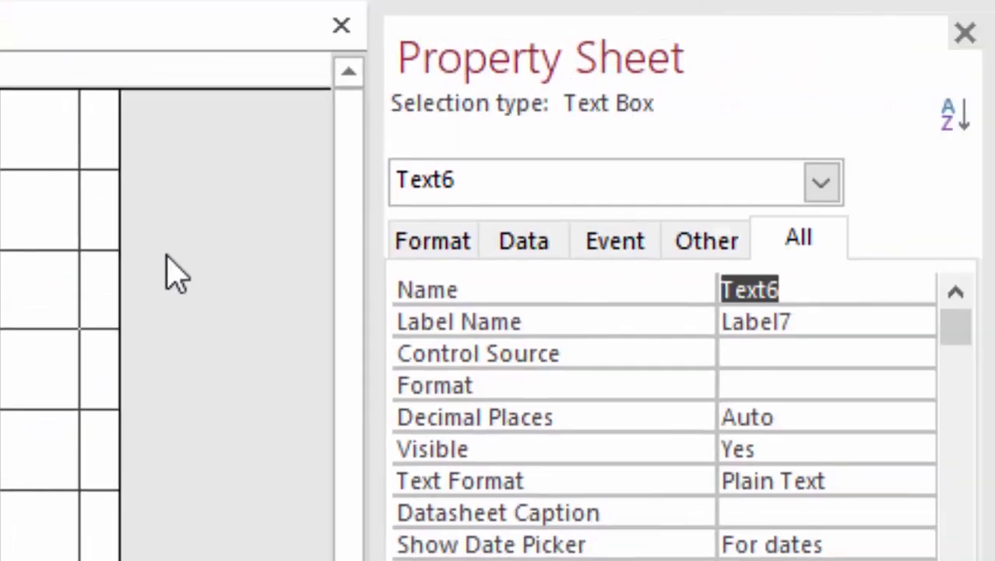
key(BackSpace)
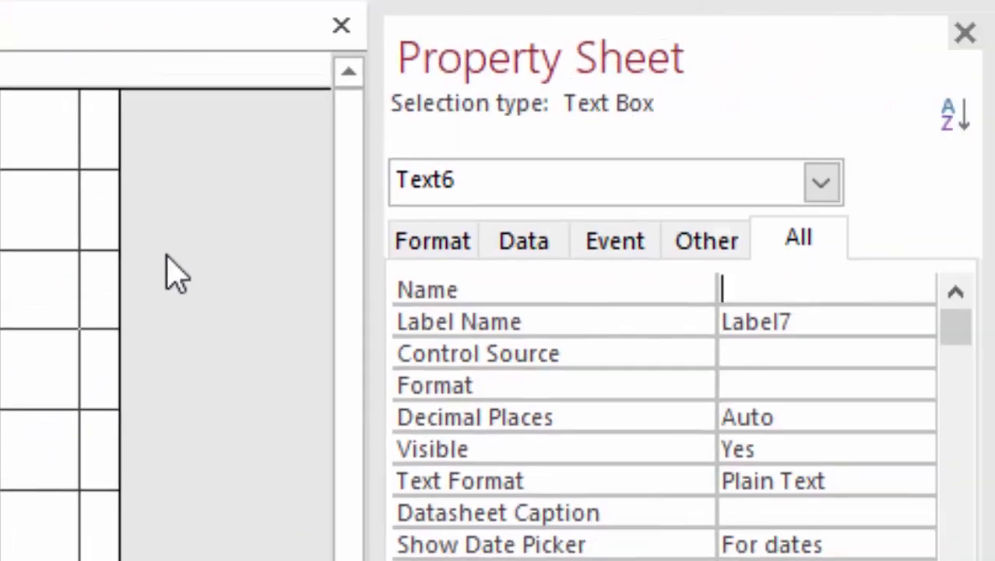
text(Total)
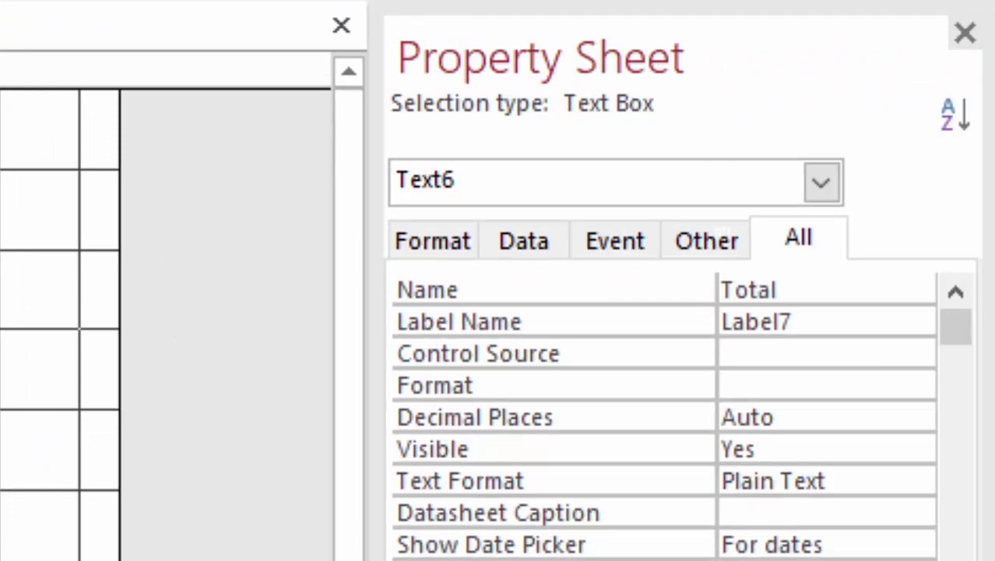
click(166, 68)
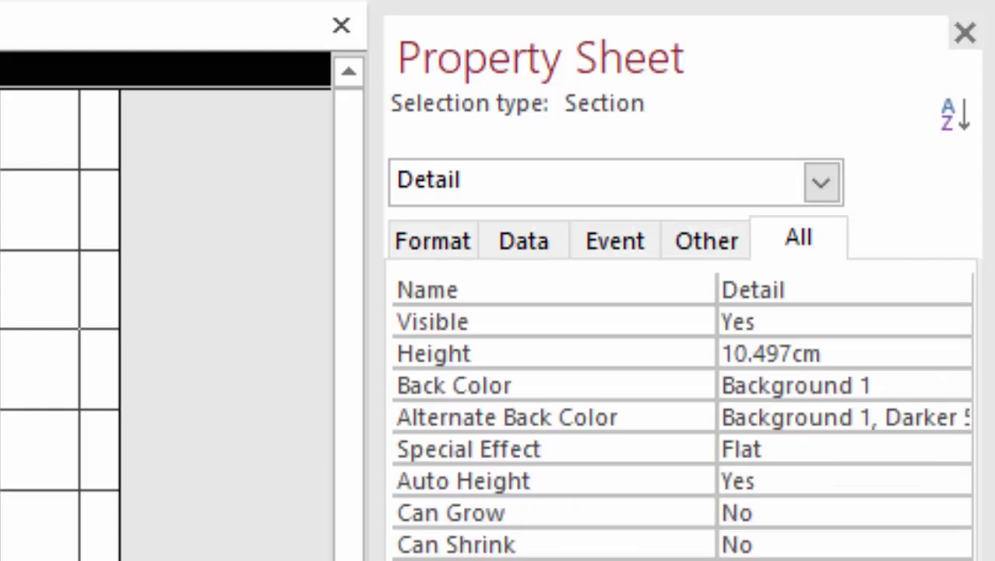
key(Tab)
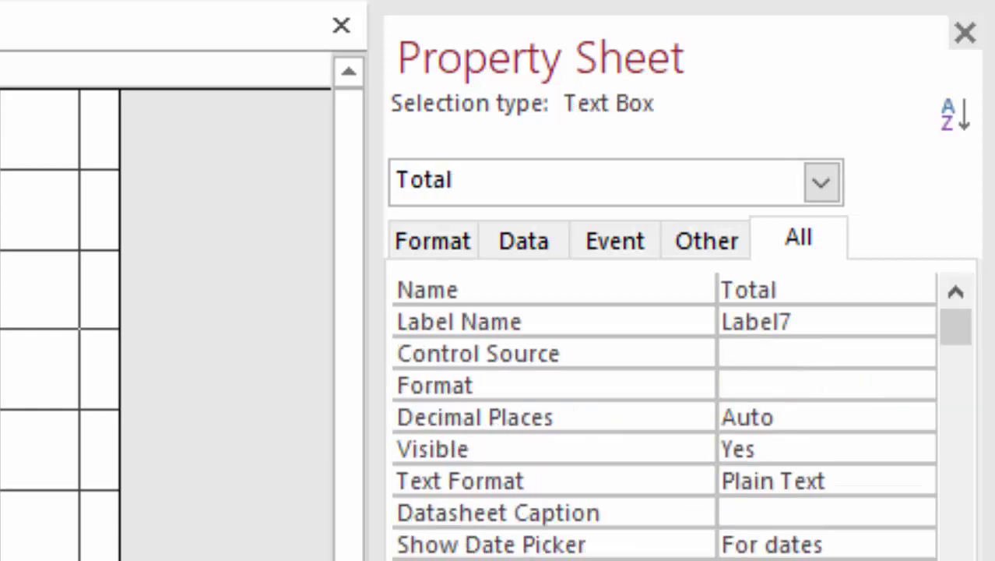
- Build the Total text box's Control Source as =[Price]*[Unit] in the Expression Builder
click(767, 353)
click(913, 353)
text(=)
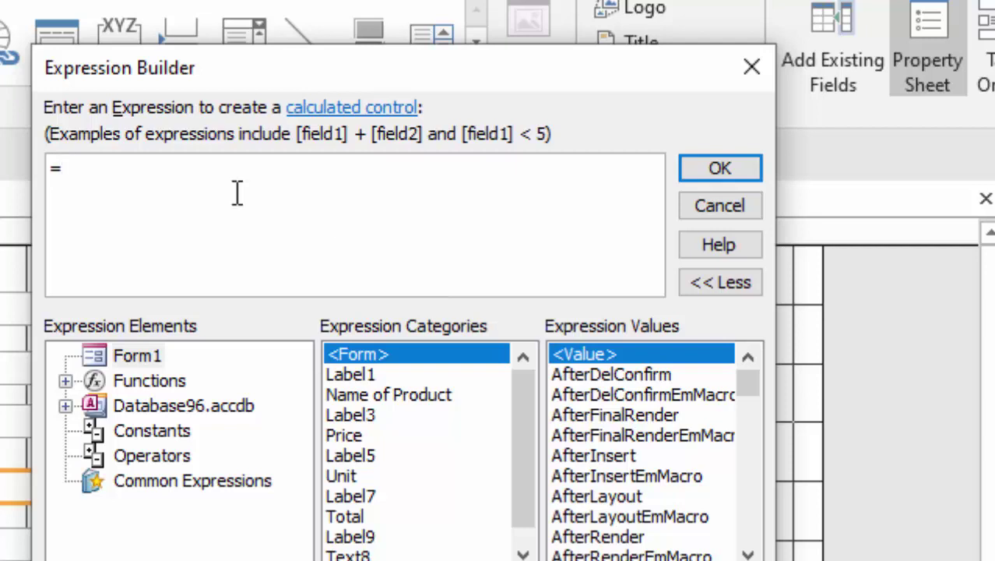
click(344, 436)
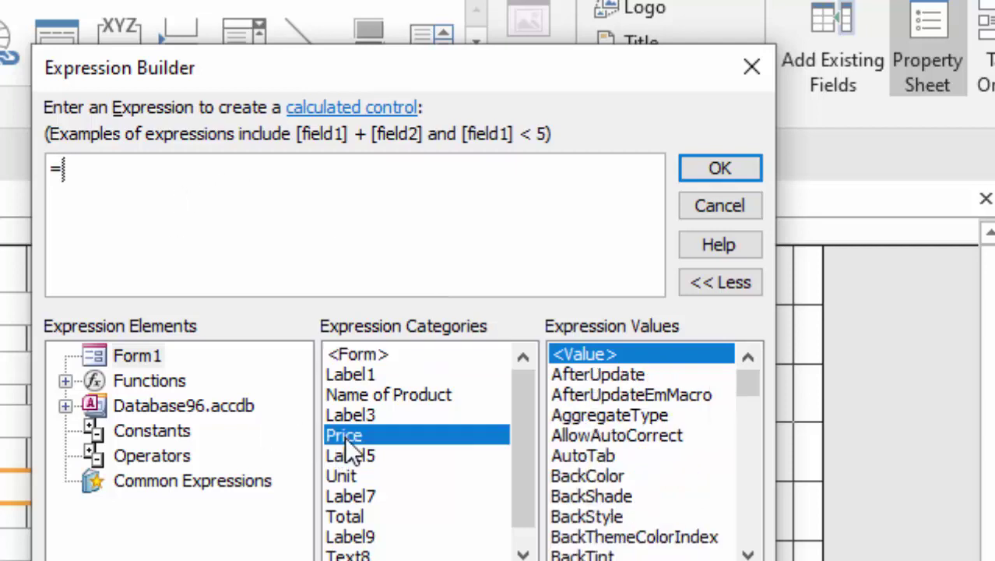
double_click(348, 441)
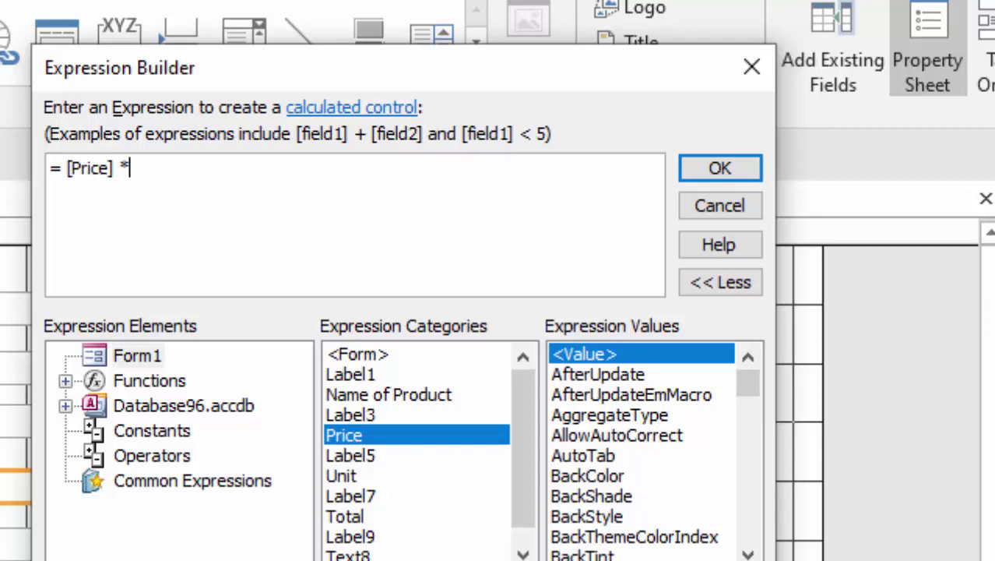
click(346, 473)
double_click(346, 473)
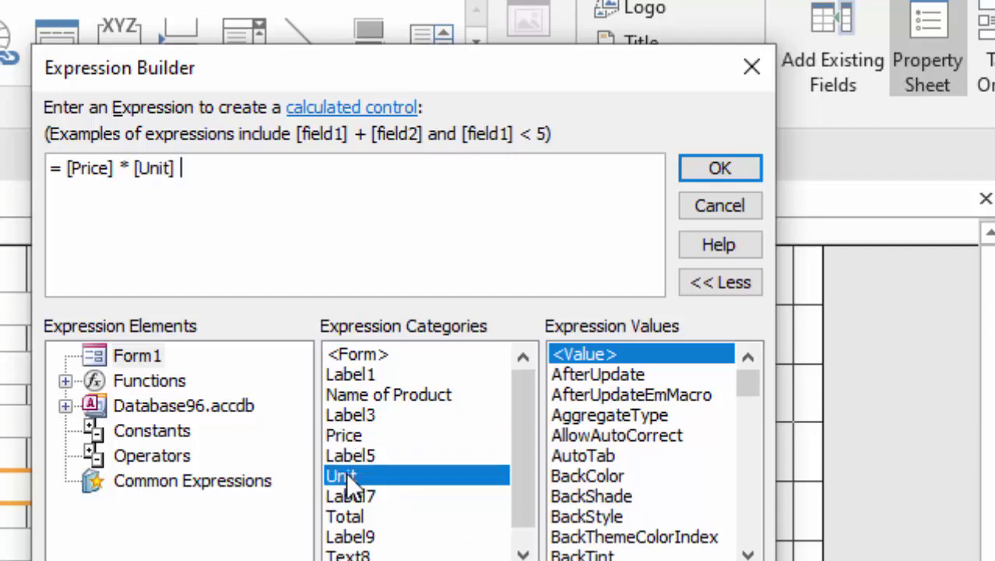
click(740, 169)
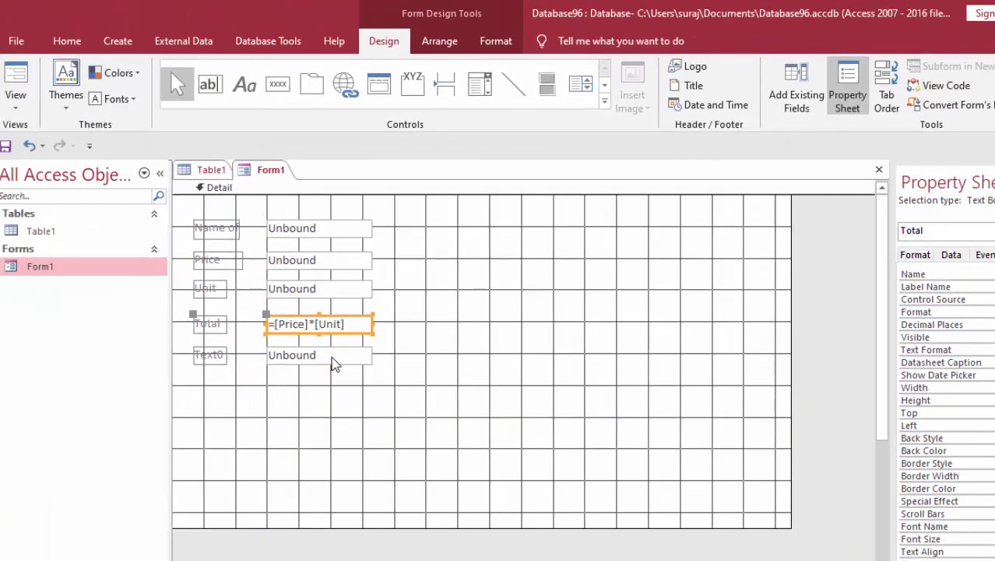
click(334, 360)
- Caption the fifth label 'Tax in Percent' and widen it to fit
click(200, 361)
text(T)
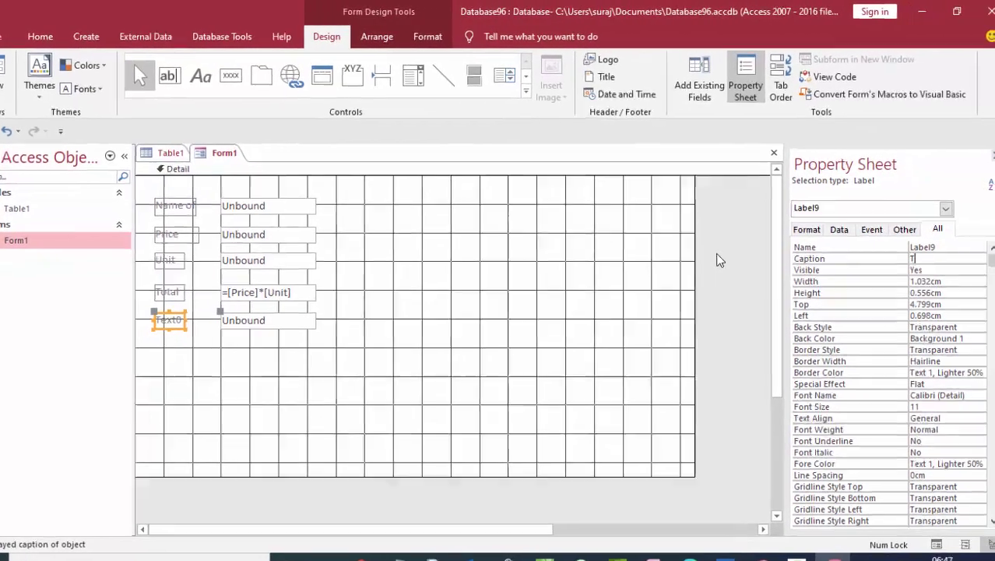
text(ax in Percent)
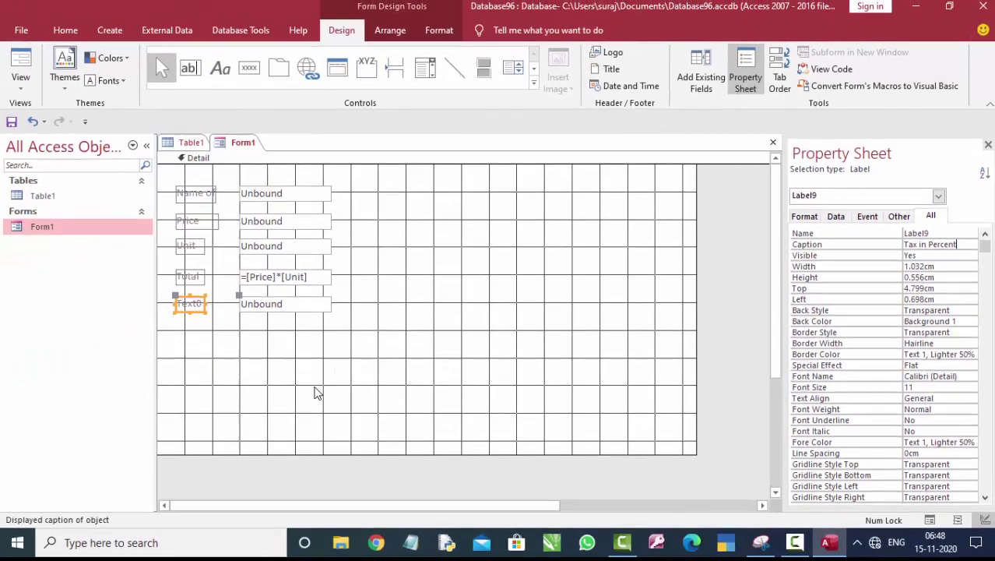
click(230, 340)
click(198, 314)
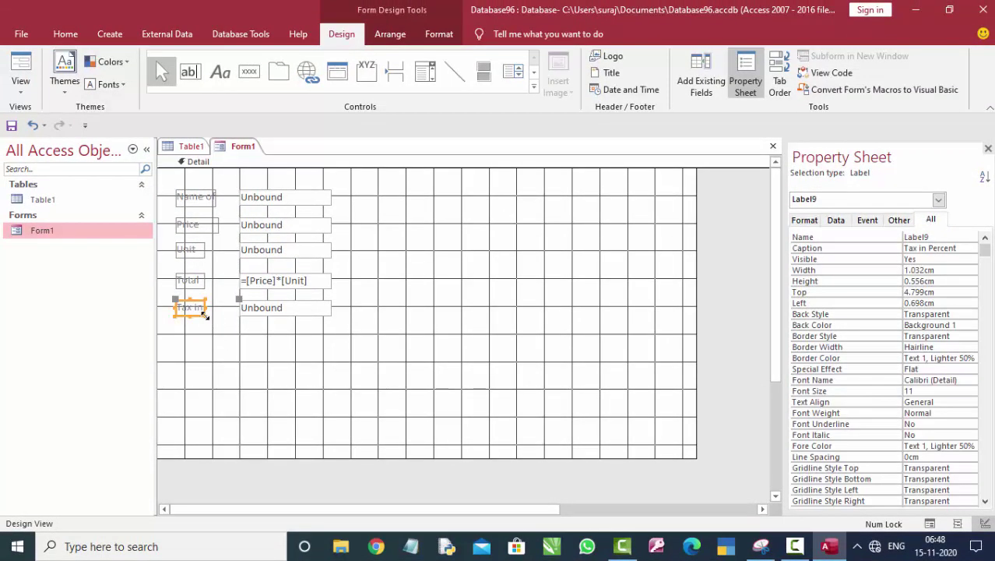
click(223, 320)
click(207, 319)
drag(207, 315, 234, 318)
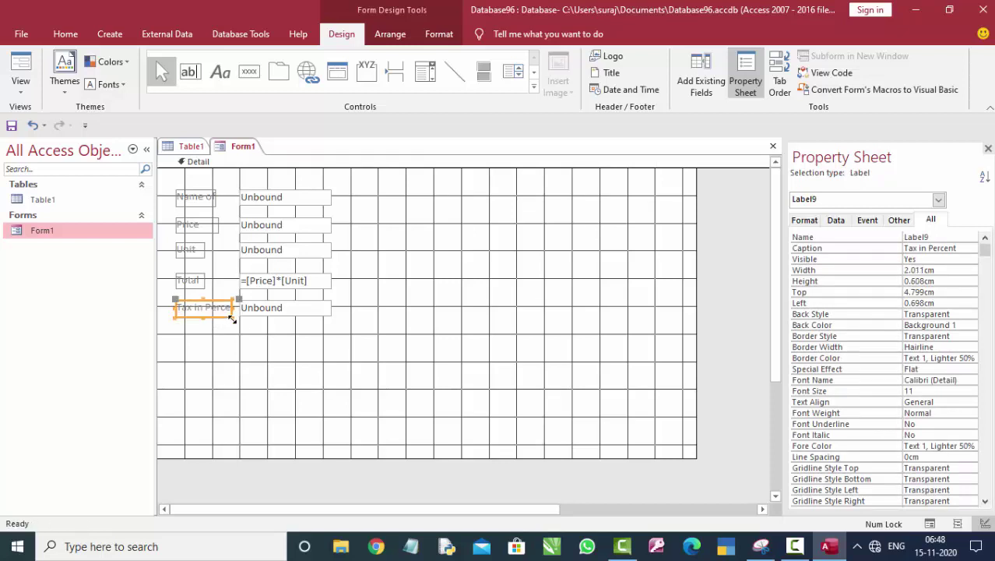
click(296, 326)
- Widen the fifth text box, shift it right, and widen the Tax in Percent label fully
click(314, 311)
drag(333, 314, 376, 317)
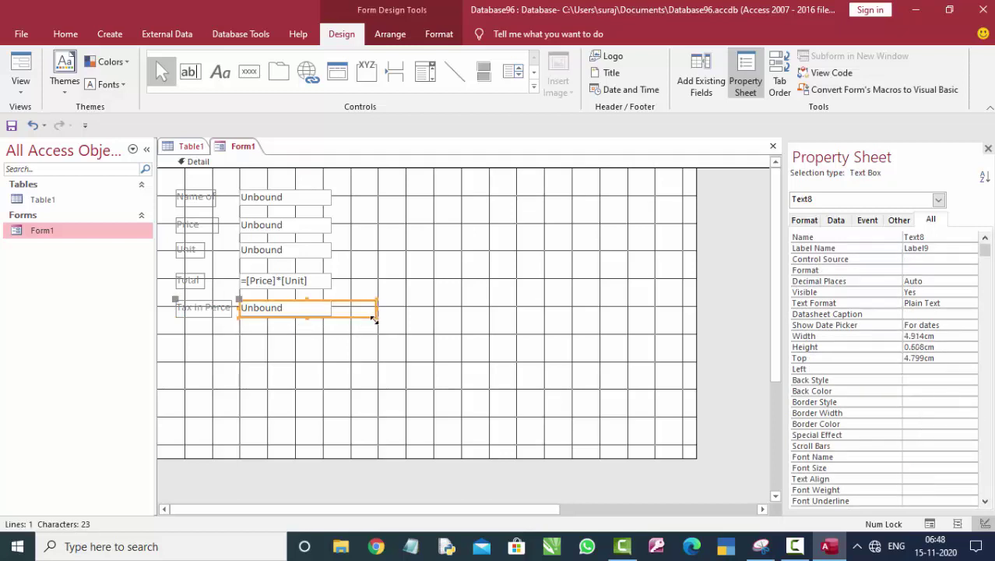
drag(241, 316, 275, 315)
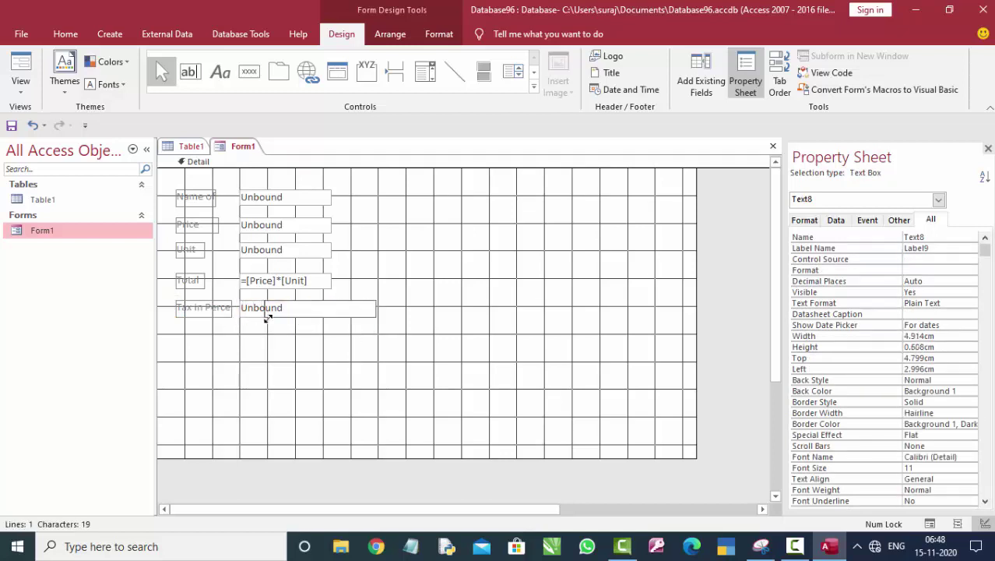
click(227, 314)
click(238, 324)
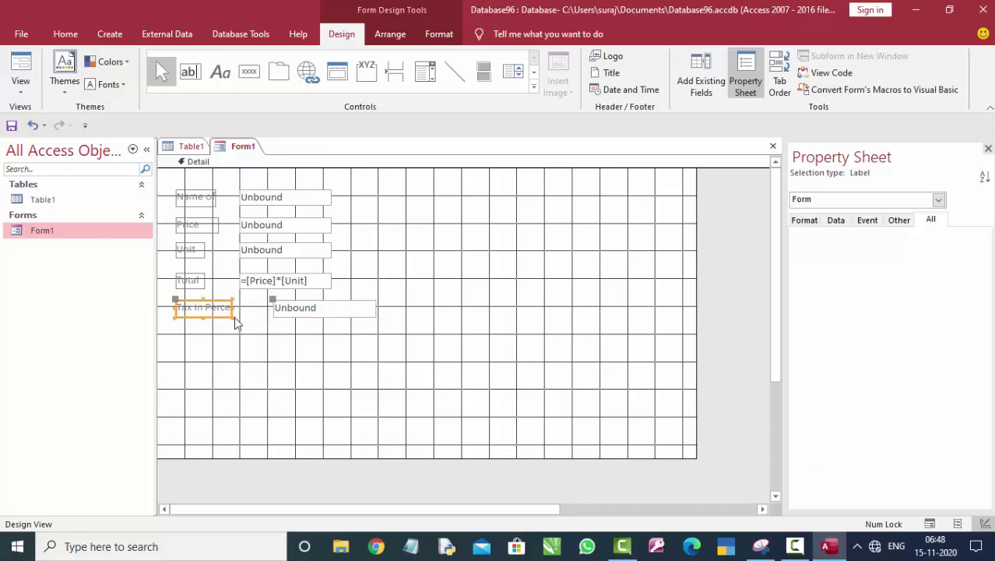
click(229, 314)
drag(231, 316, 264, 319)
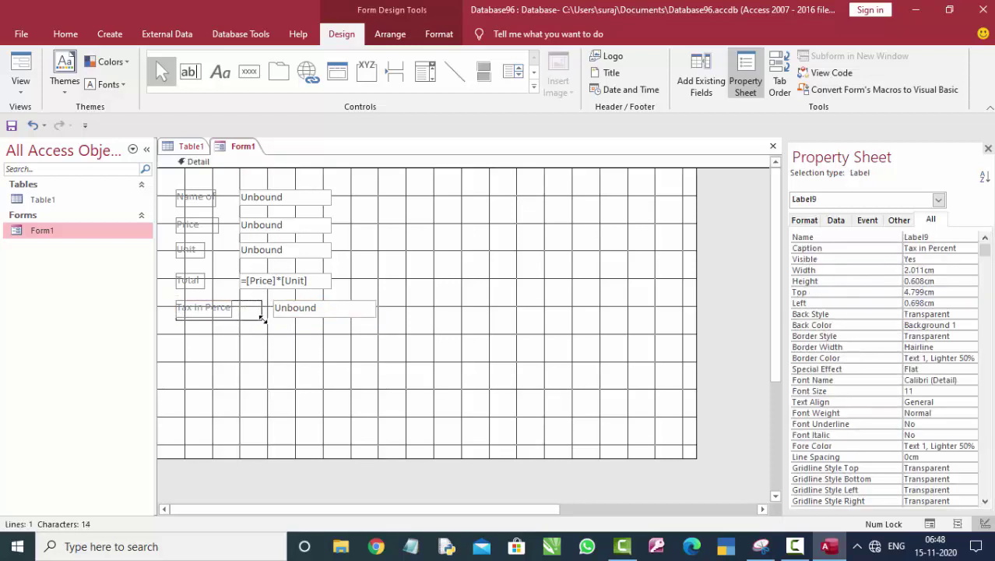
drag(263, 318, 262, 316)
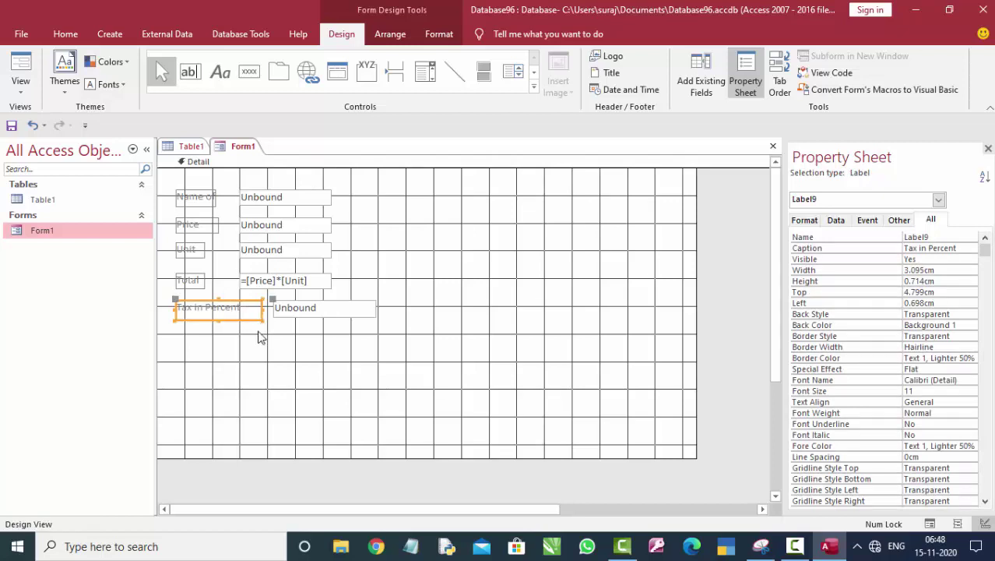
click(213, 332)
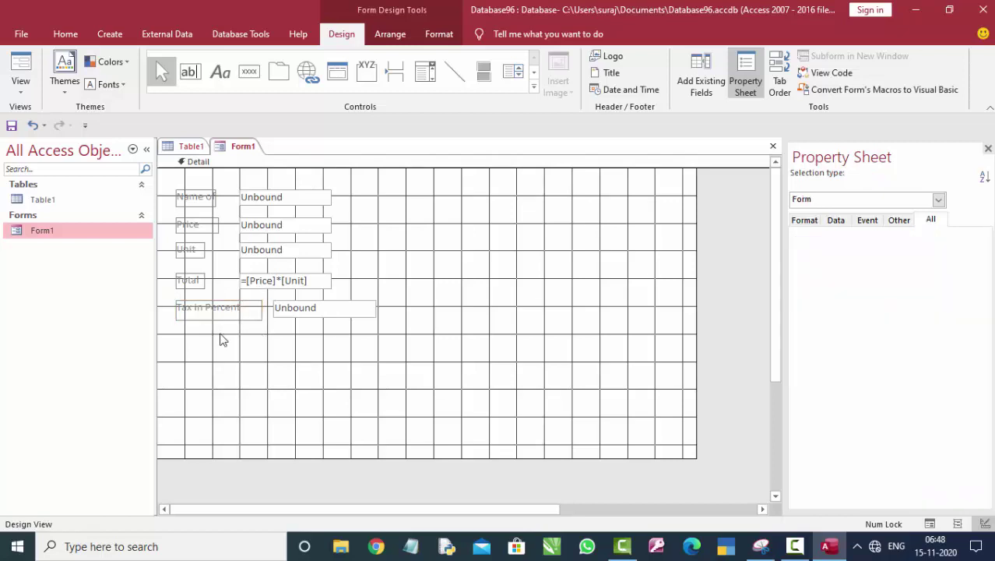
- Rename the fifth text box from Text8 to 'Tax in Percent'
click(305, 315)
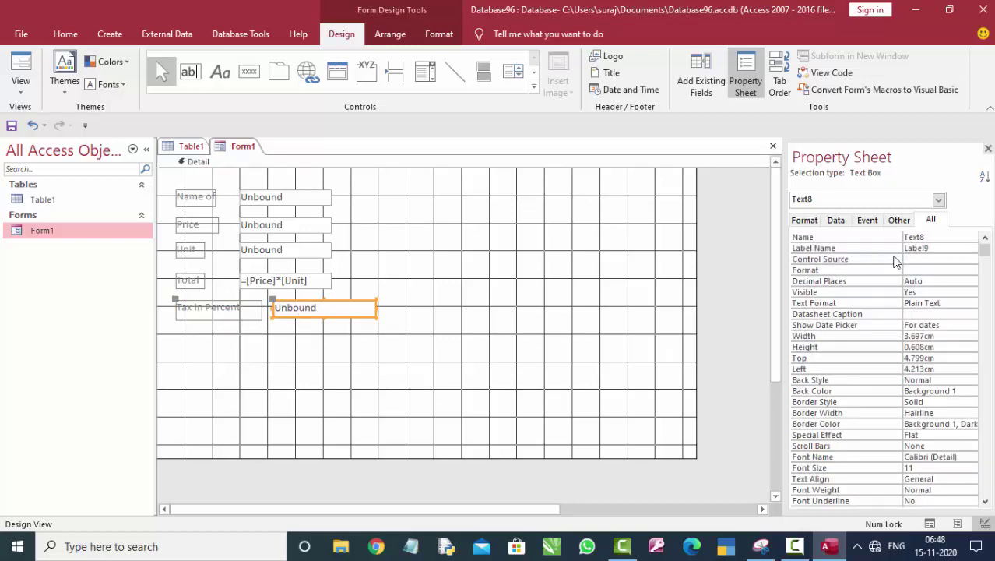
double_click(938, 235)
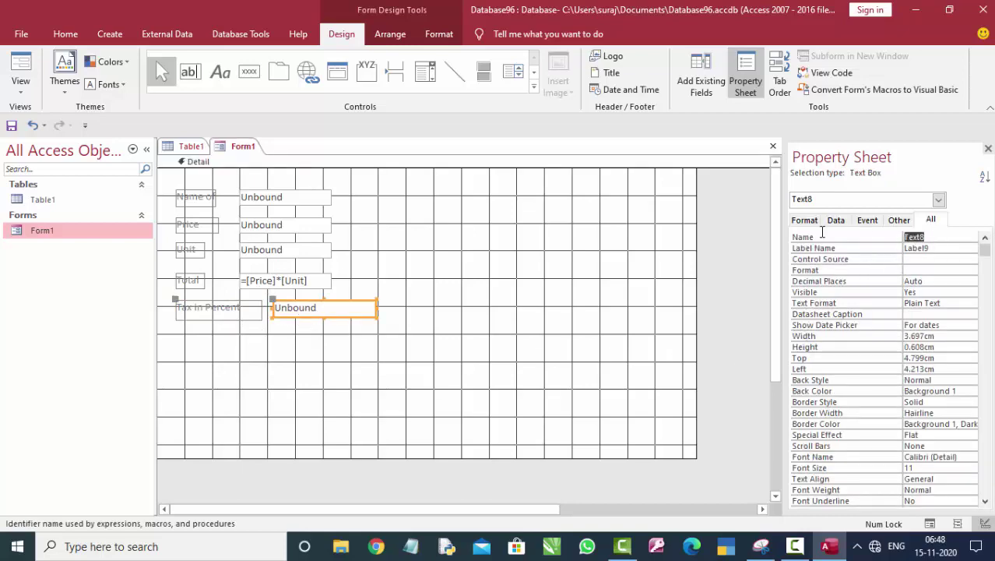
text(T)
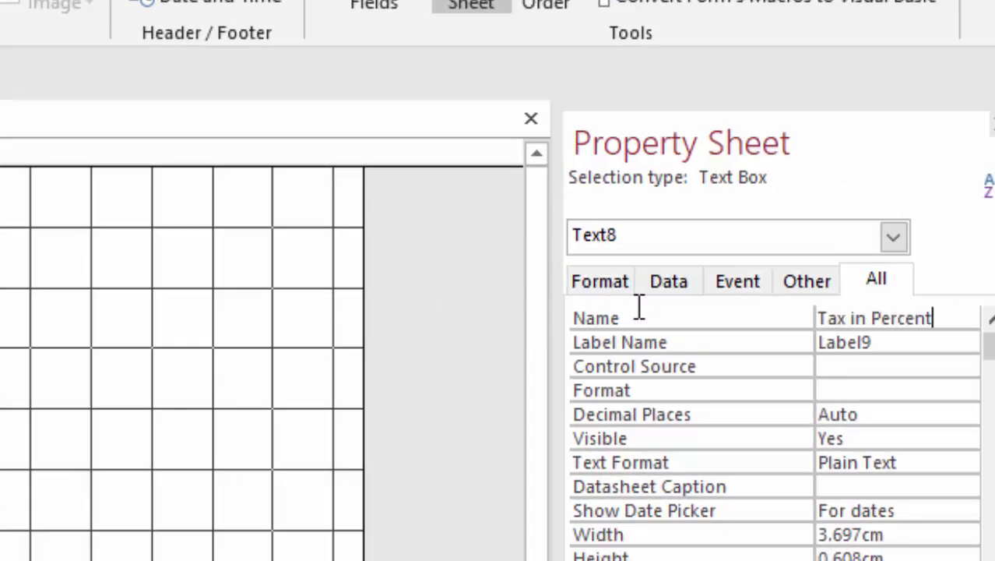
click(288, 323)
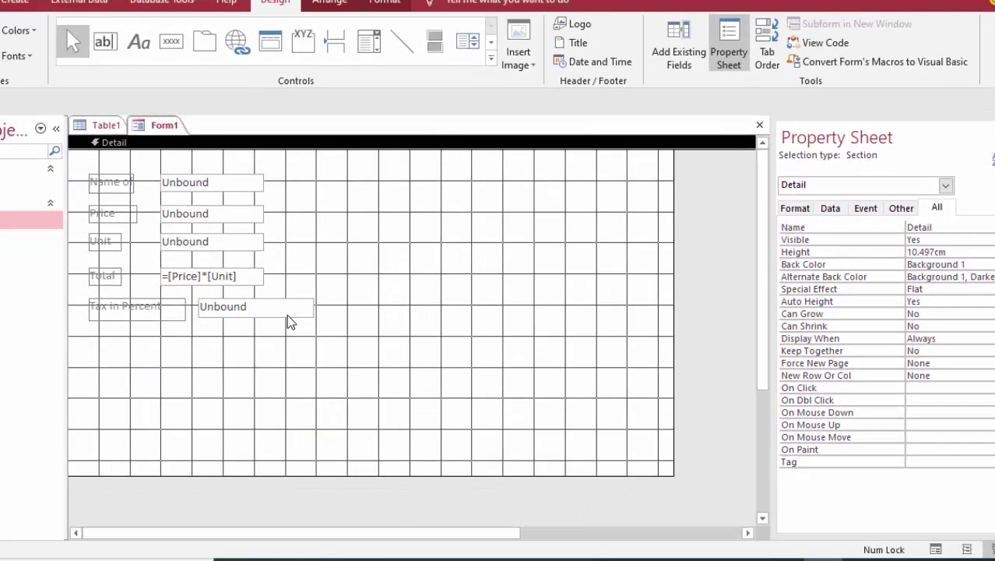
click(288, 313)
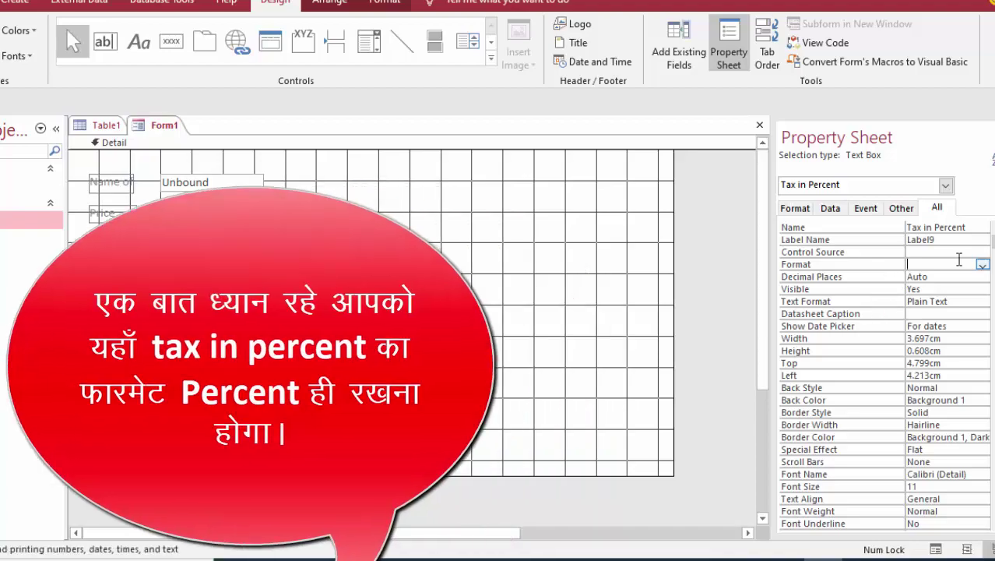
- Set the Tax in Percent text box's Format to Percent
click(981, 265)
click(982, 265)
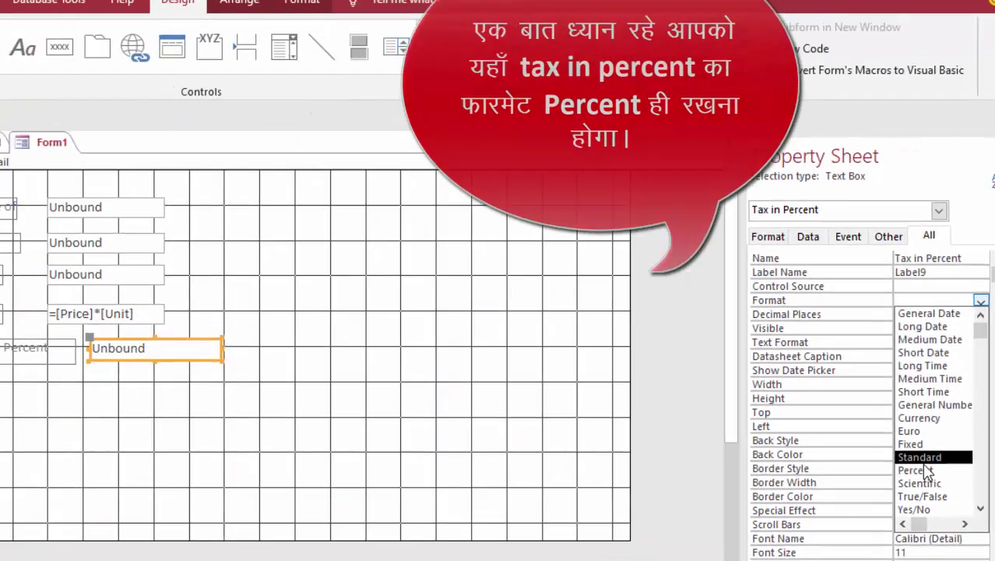
click(925, 413)
click(222, 338)
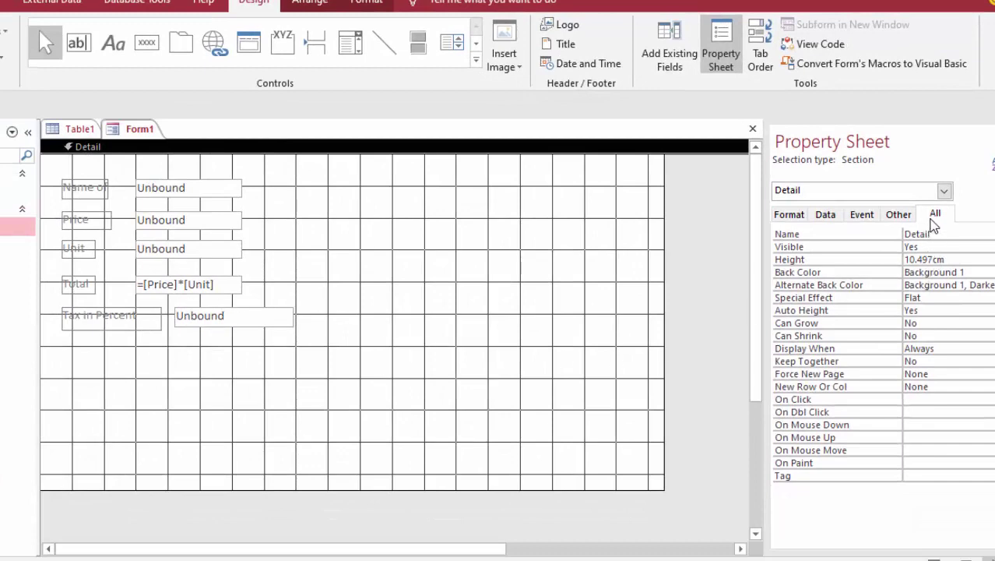
- Draw a new unbound text box, Text10, below the Tax in Percent row
click(944, 192)
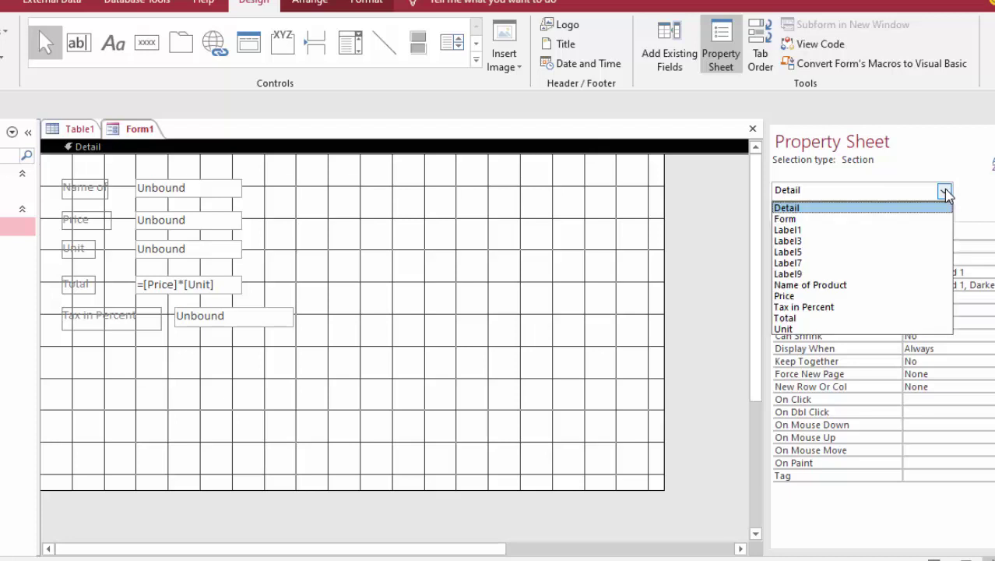
key(Escape)
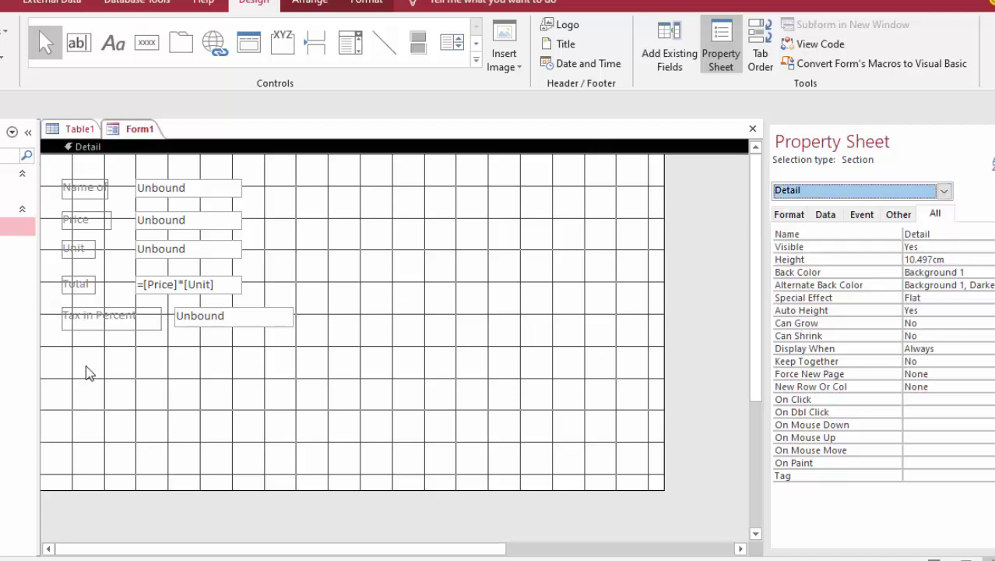
click(76, 45)
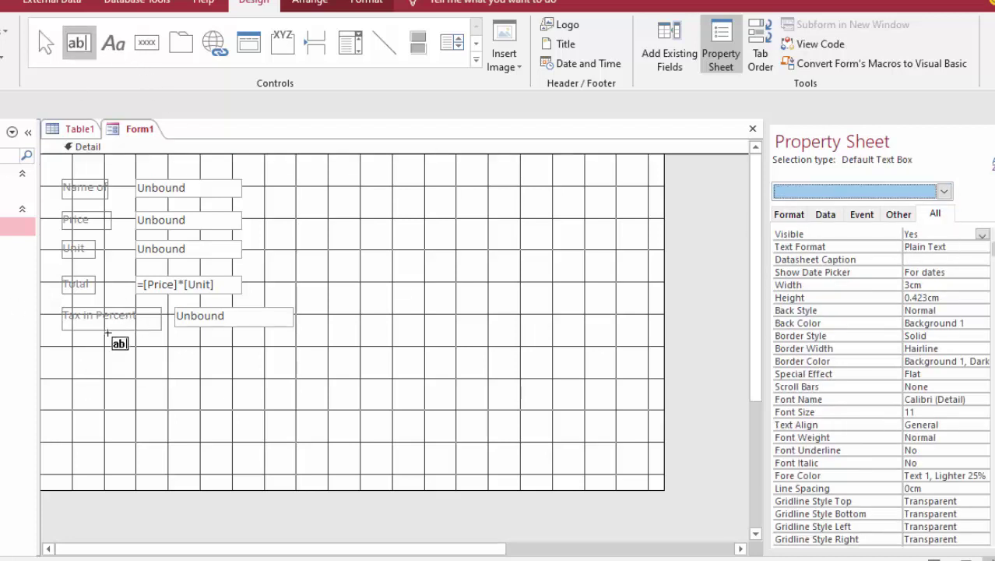
drag(175, 333, 296, 365)
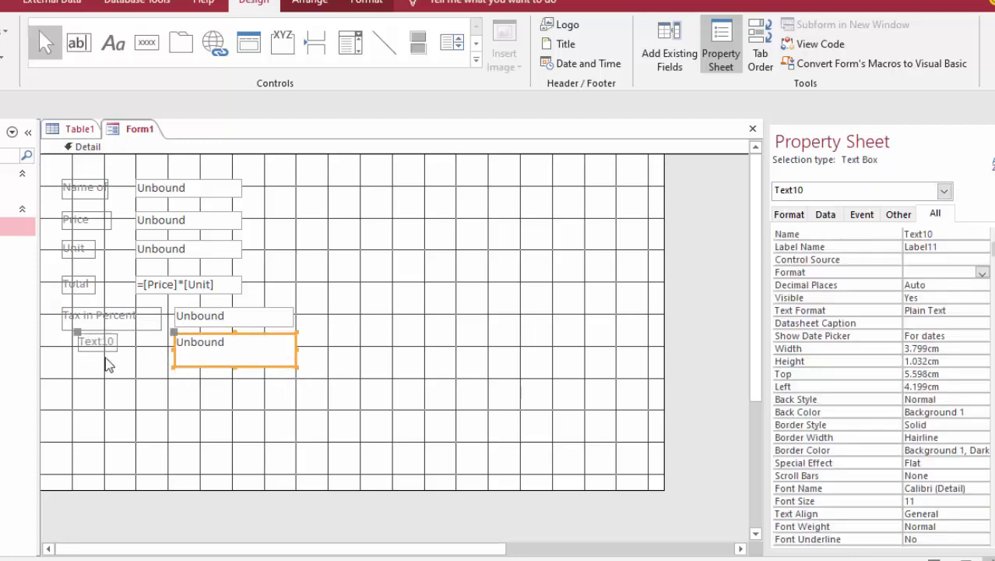
click(94, 346)
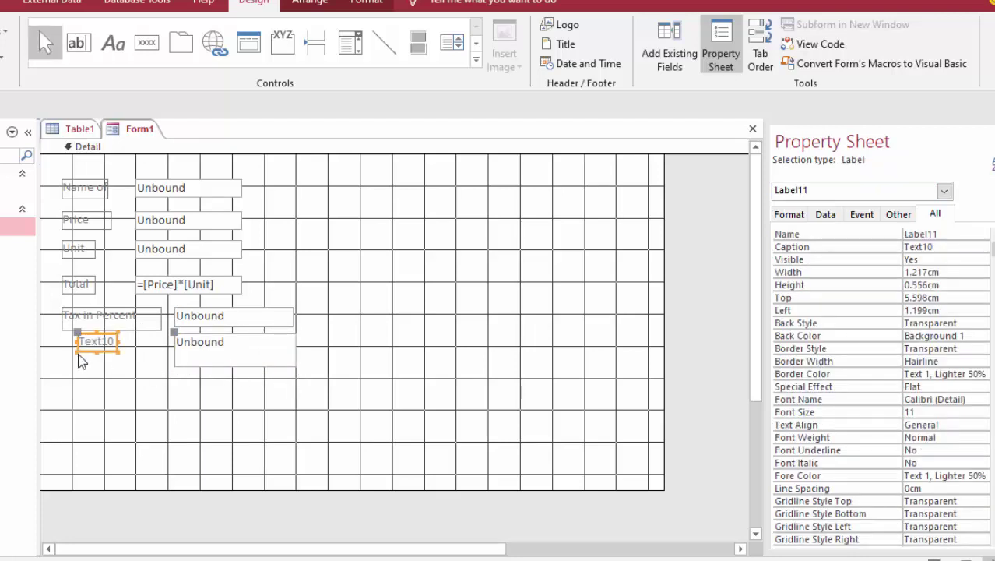
- Enlarge the Text10 label and change its caption to 'Text1Tax Amount'
drag(76, 352, 62, 355)
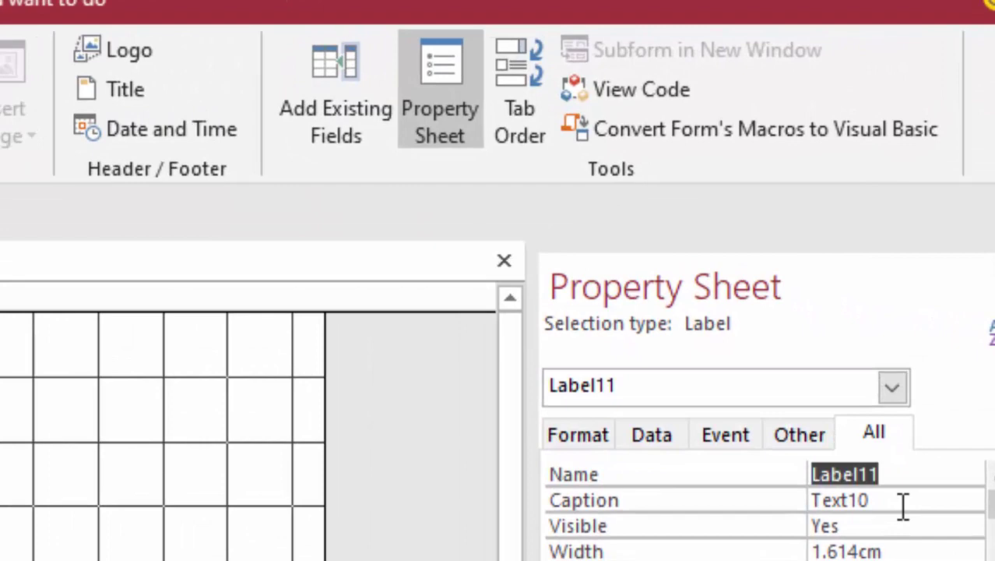
click(903, 502)
text(Tax Am)
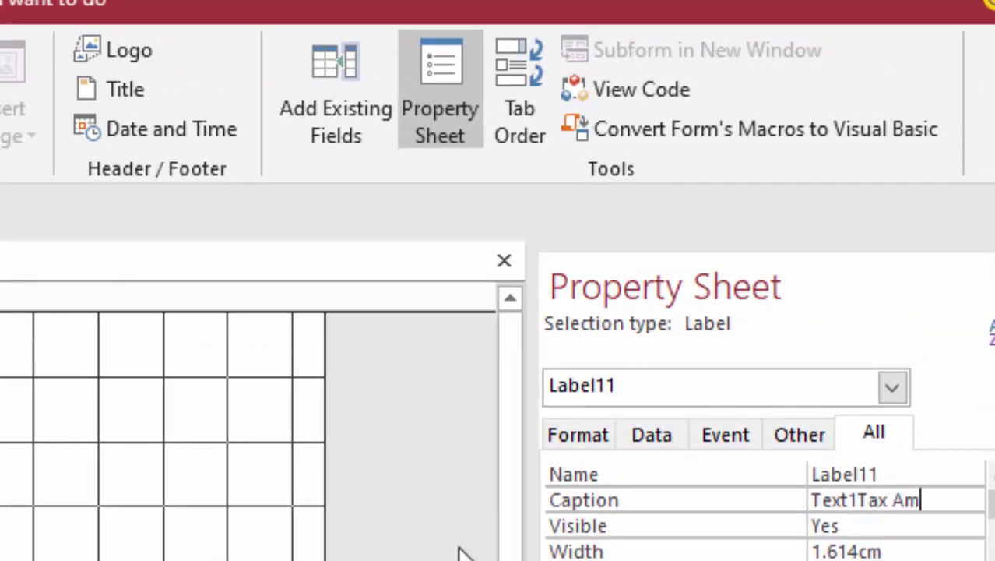
text(ount)
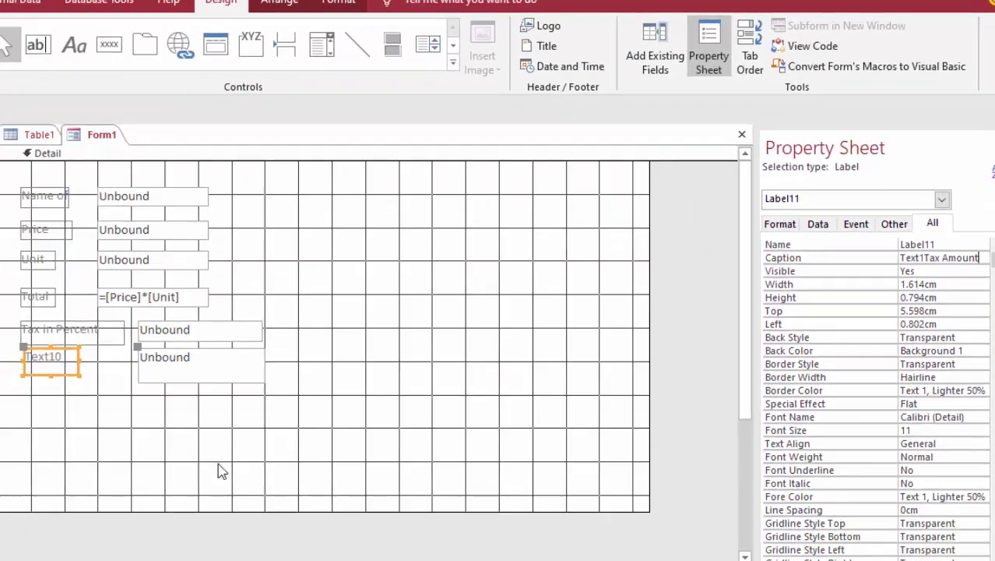
click(213, 441)
- Rename the new text box from Text10 to 'Tax Amount'
click(200, 379)
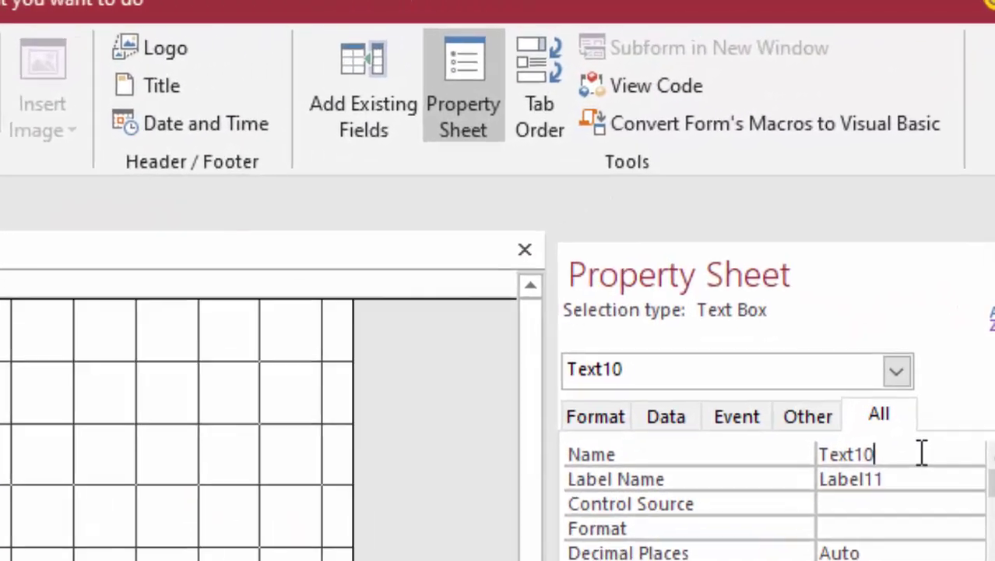
drag(953, 245, 738, 247)
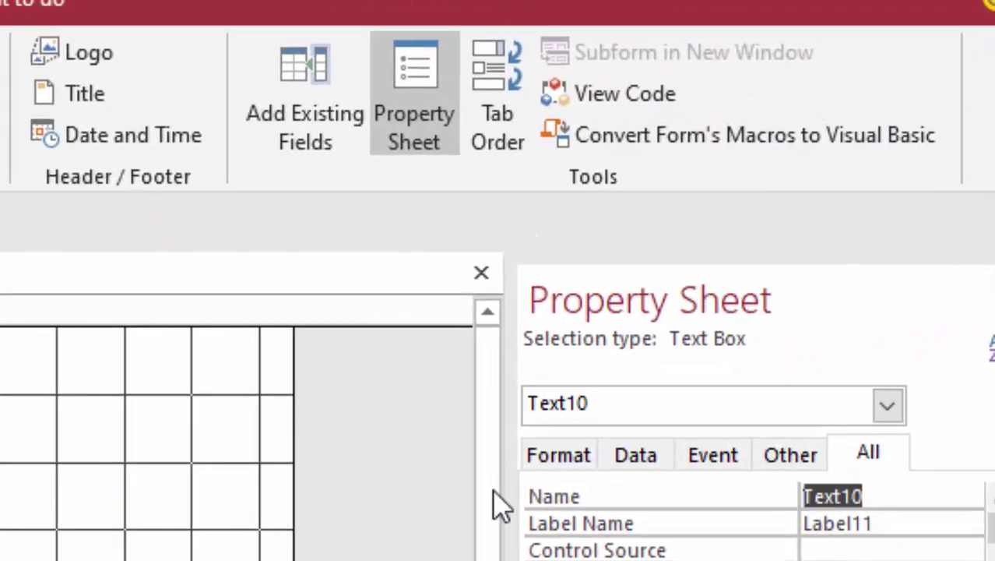
key(BackSpace)
text(Tax A)
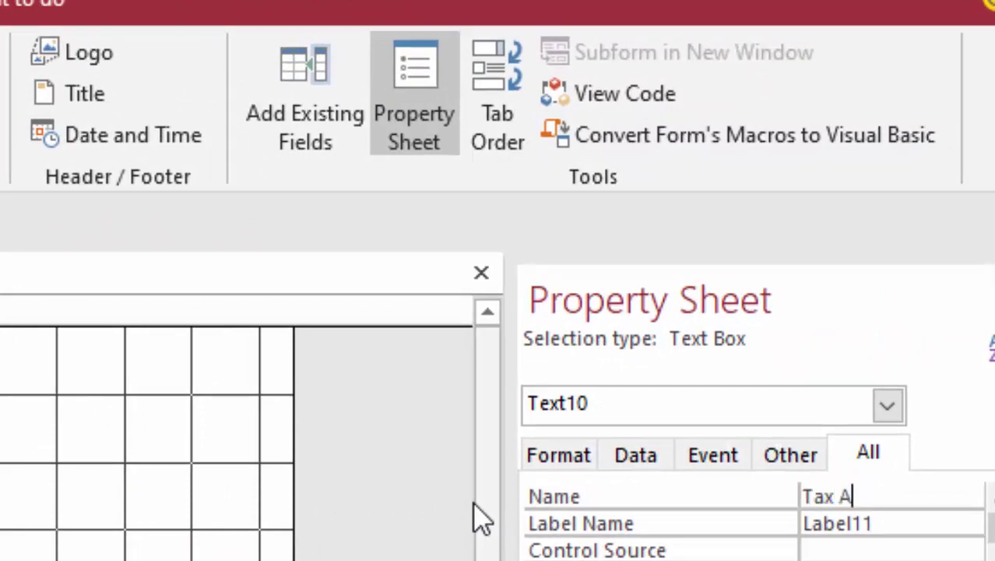
text(moun)
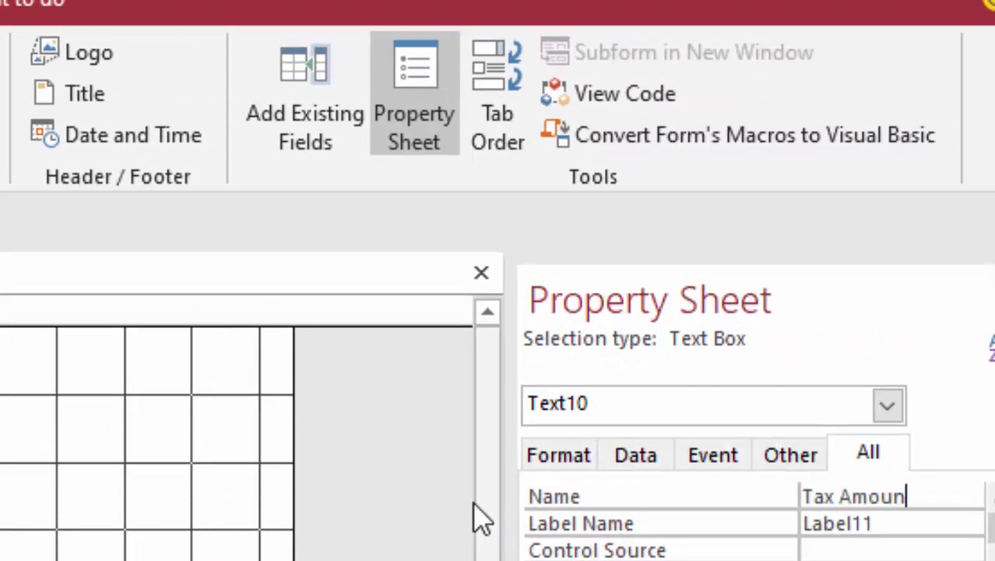
text(t)
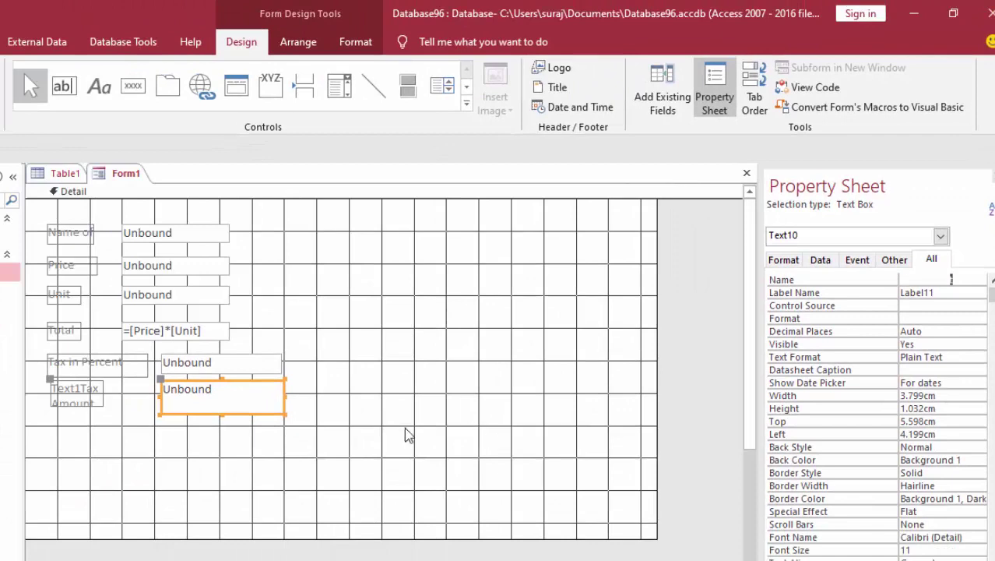
click(405, 434)
click(248, 411)
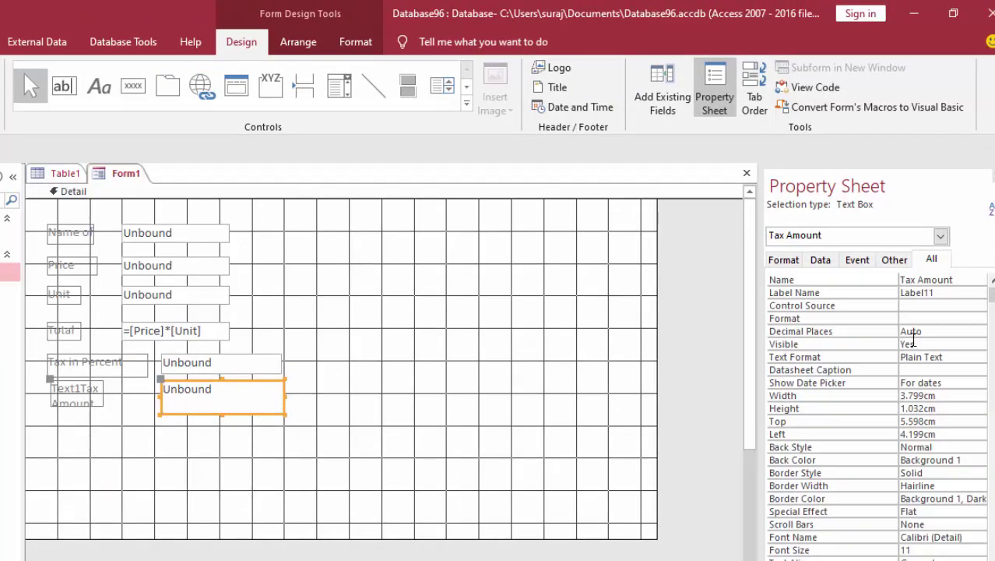
- Build Tax Amount's Control Source as =[Total]*[Tax in Percent] in the Expression Builder
click(934, 306)
click(980, 306)
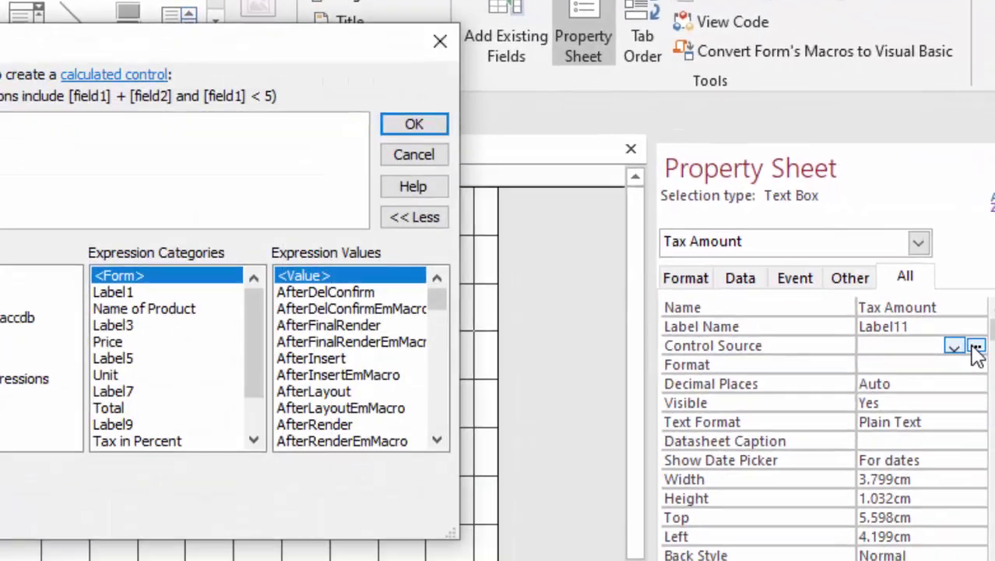
text(=)
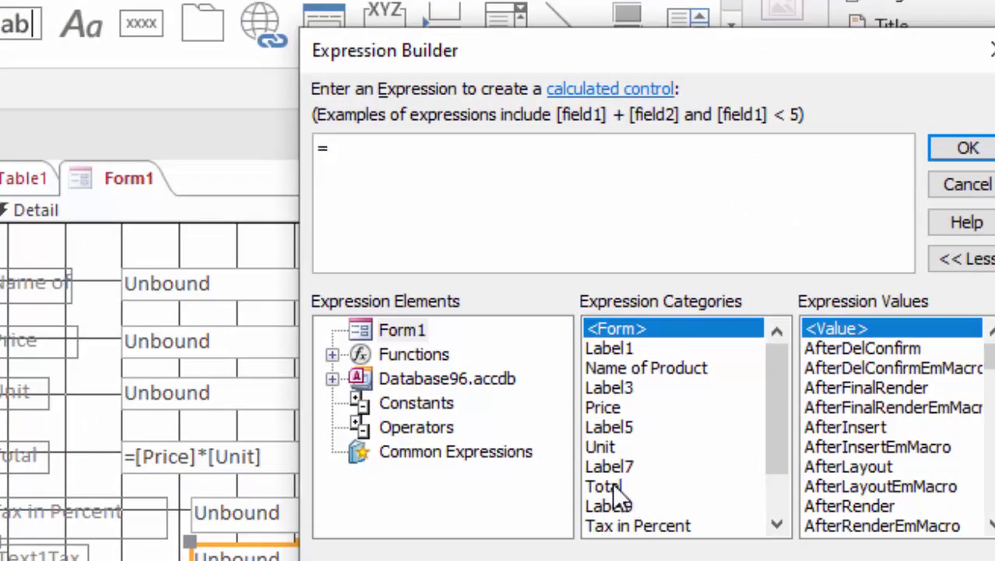
double_click(612, 484)
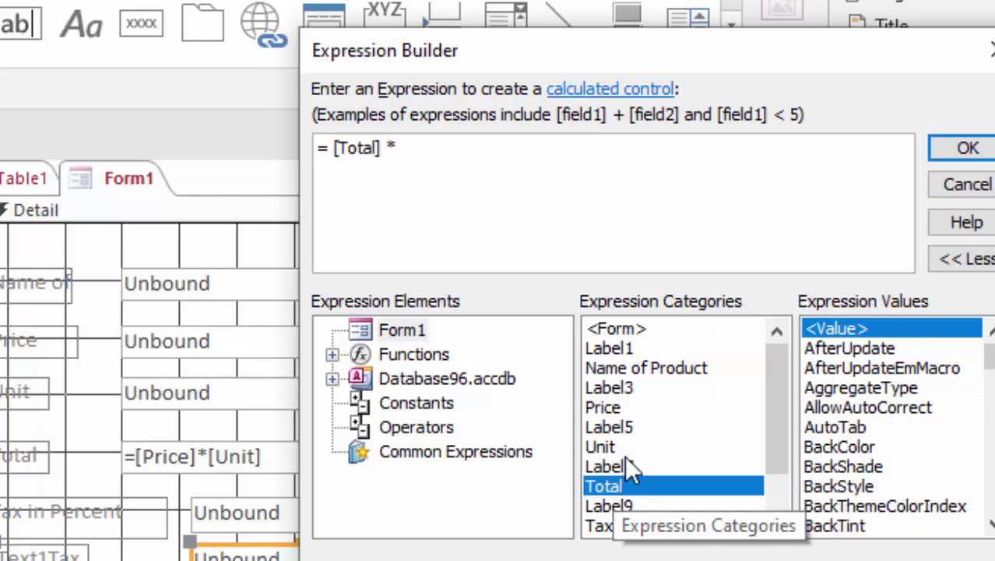
scroll(654, 426, down, 1)
scroll(654, 426, down, 2)
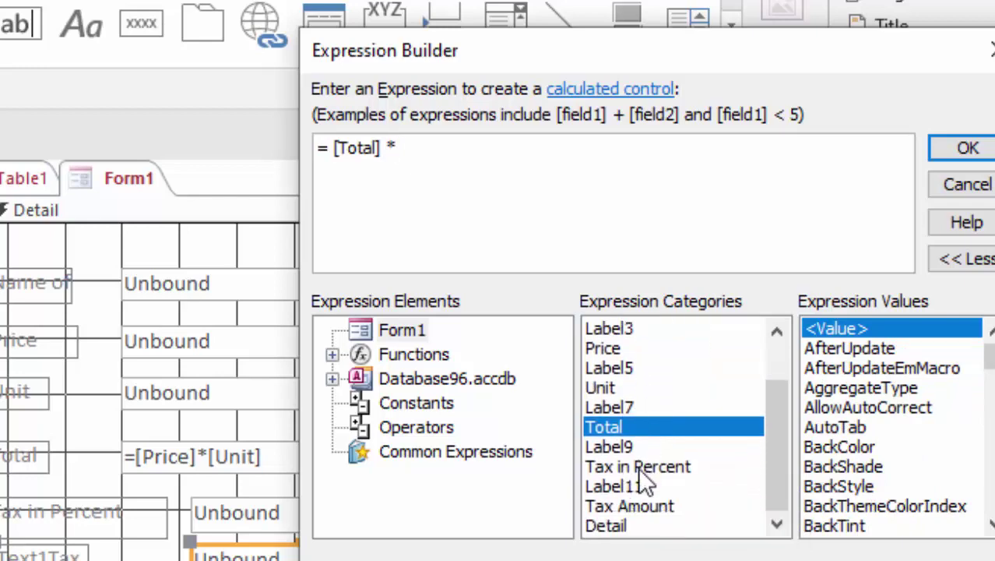
double_click(639, 467)
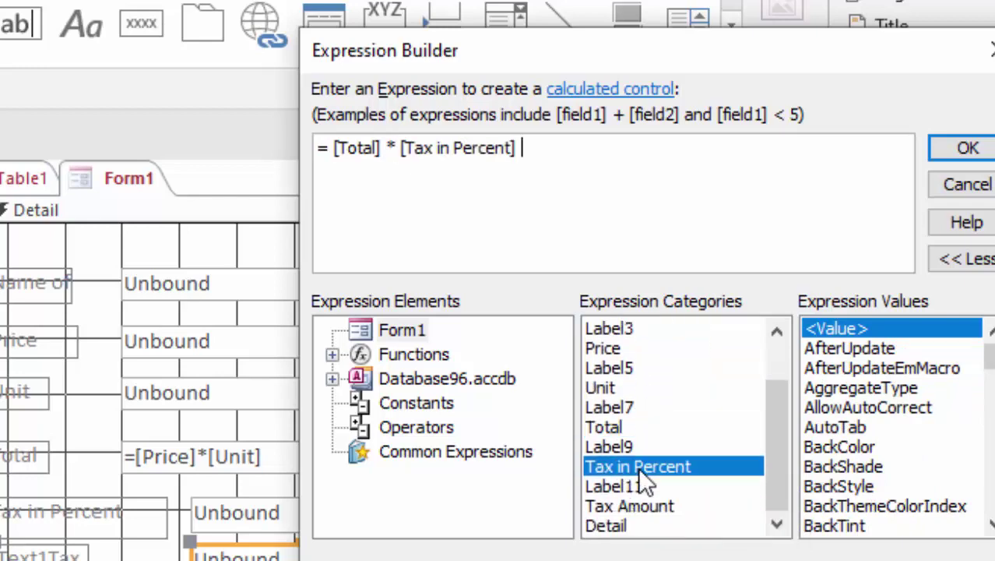
click(949, 148)
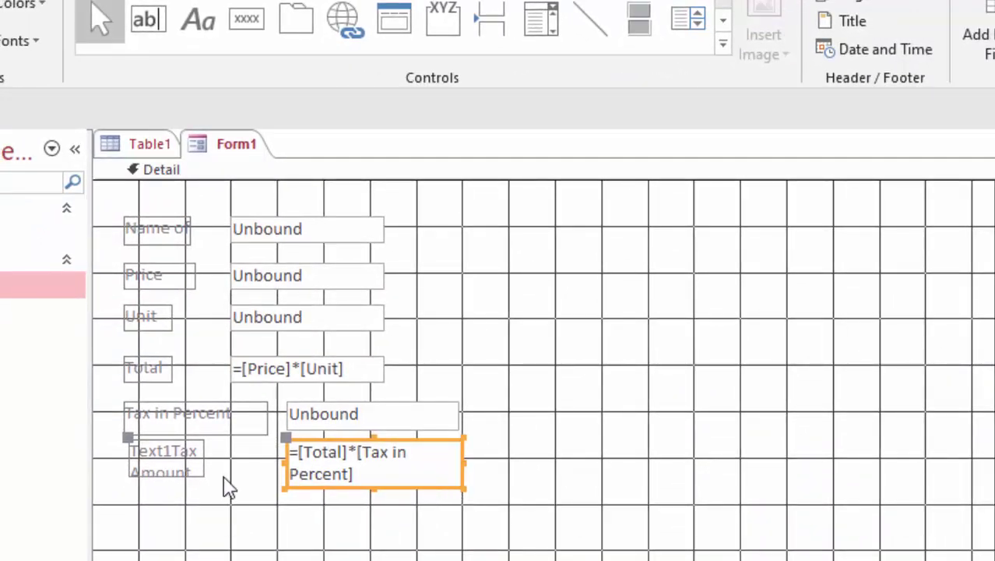
click(163, 471)
- Widen the Tax Amount label, view Form1 in Form view, then close it saving changes
drag(200, 475, 274, 476)
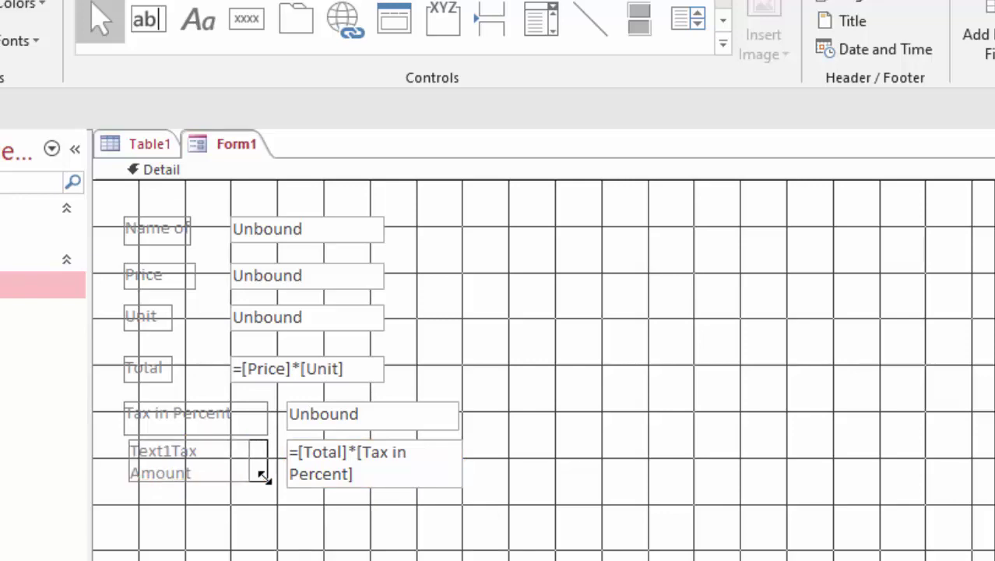
click(343, 524)
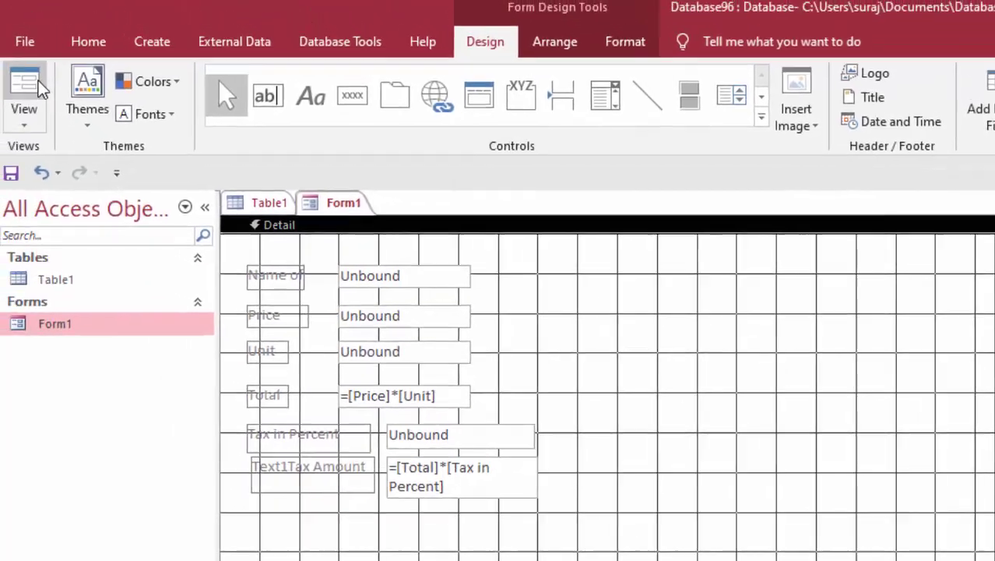
click(38, 80)
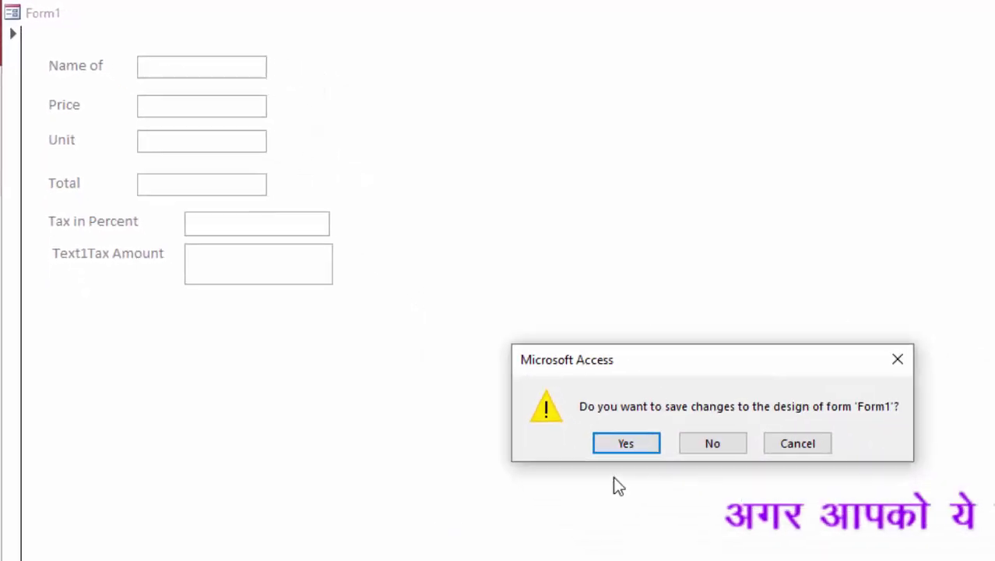
click(518, 374)
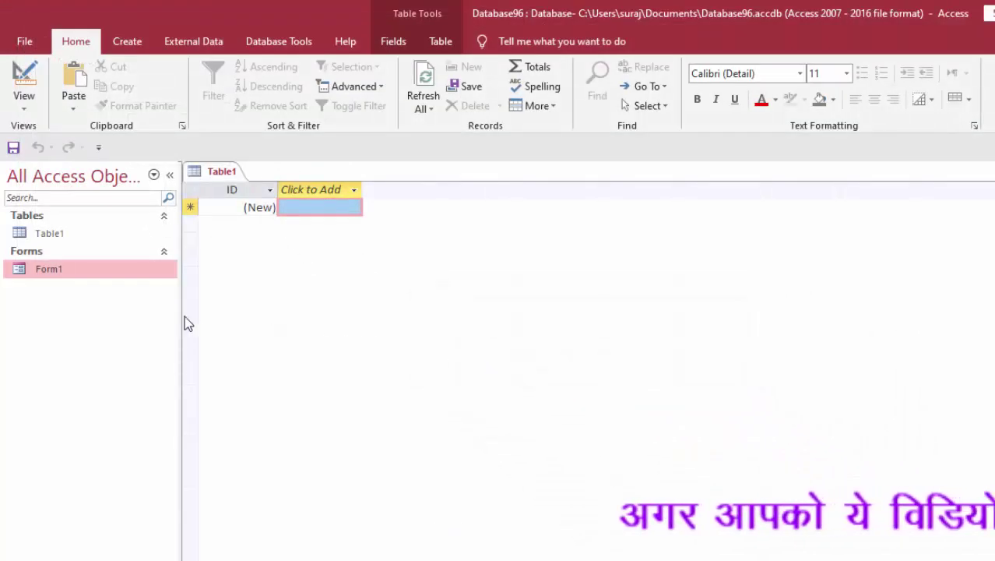
- Open Form1 in Design View and rename the Text1Tax Amount label to 'Tax Amount'
click(136, 278)
right_click(136, 278)
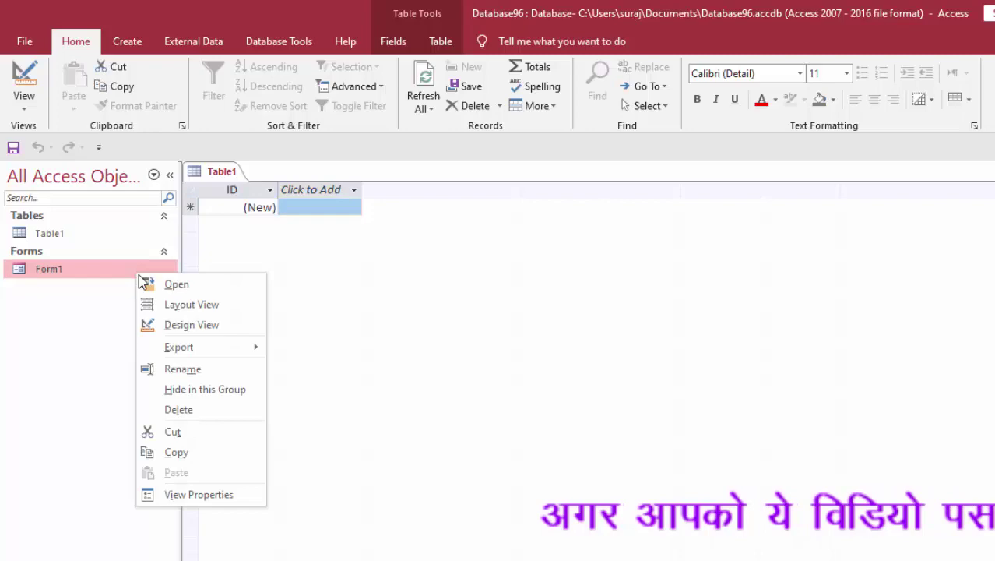
click(183, 327)
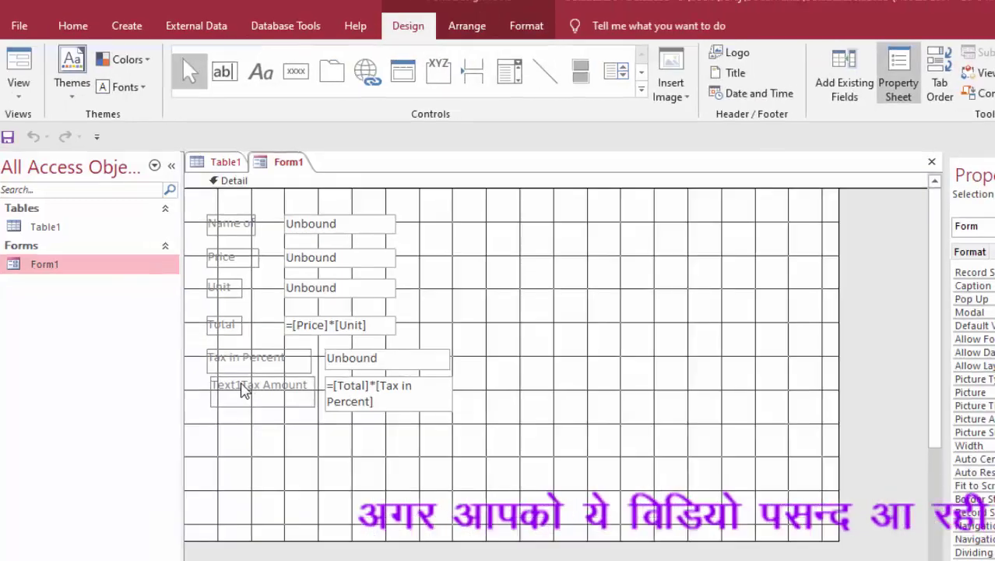
click(242, 390)
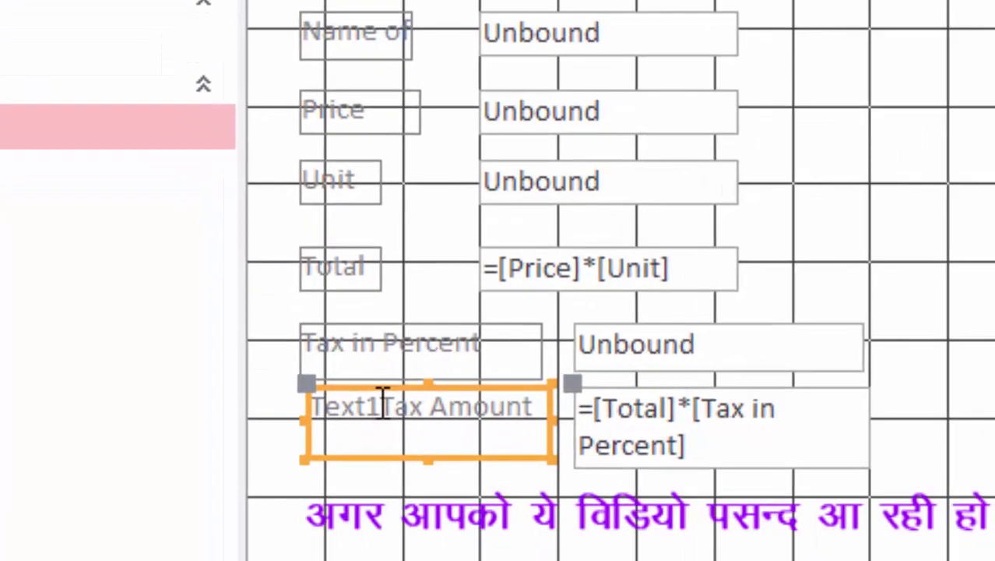
click(242, 388)
key(BackSpace)
key(BackSpace)
key(BackSpace)
key(BackSpace)
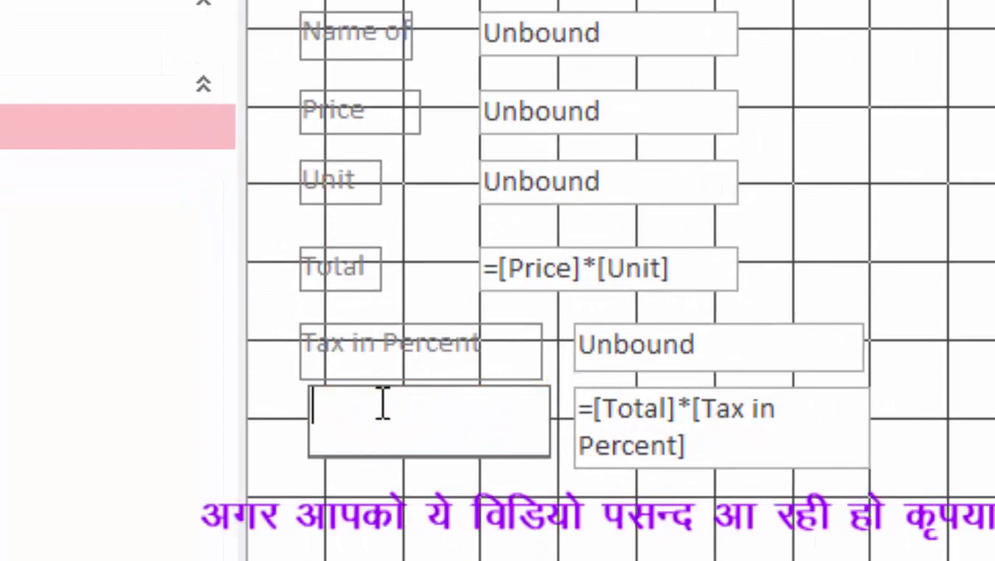
text(Tax )
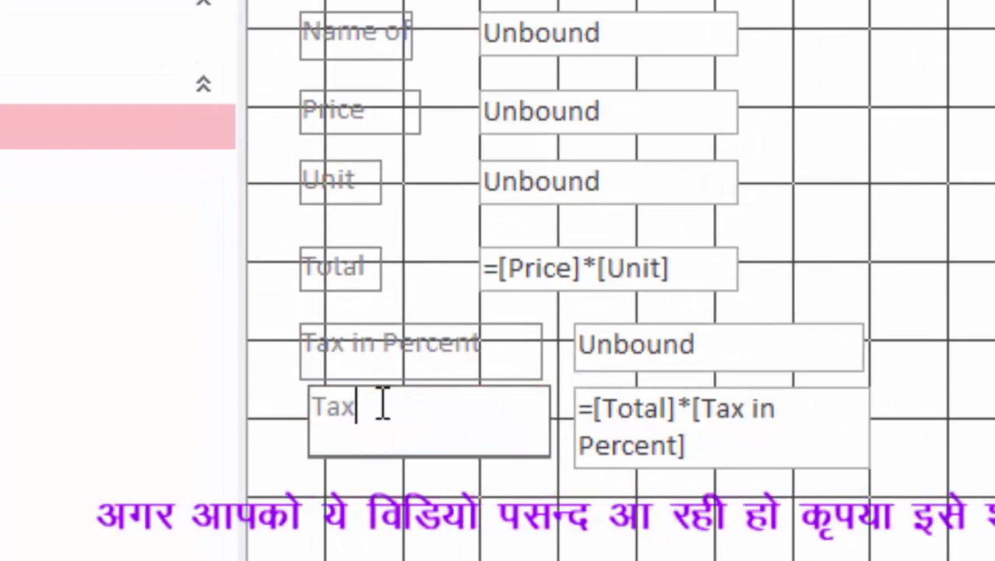
text(Amou)
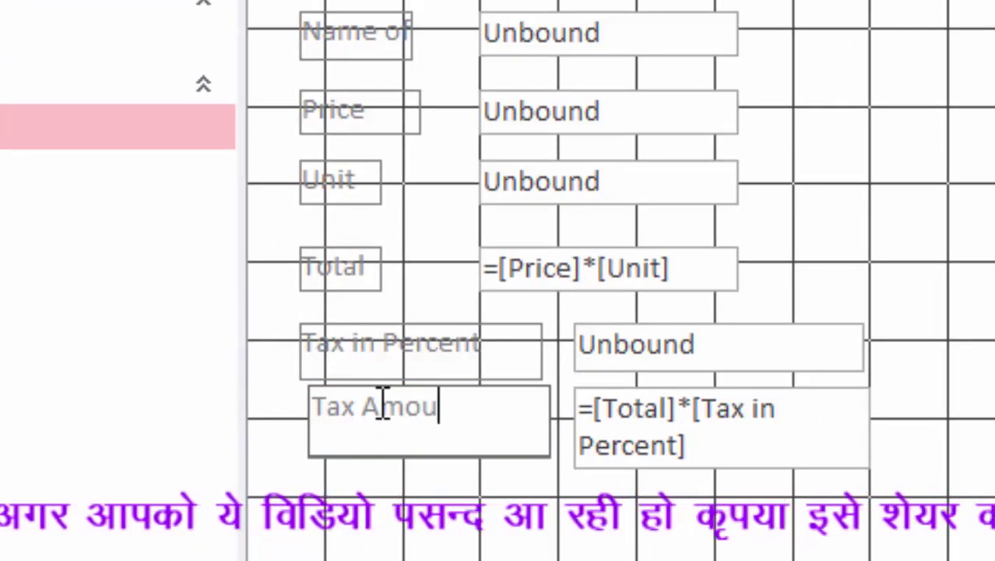
text(nt)
click(735, 477)
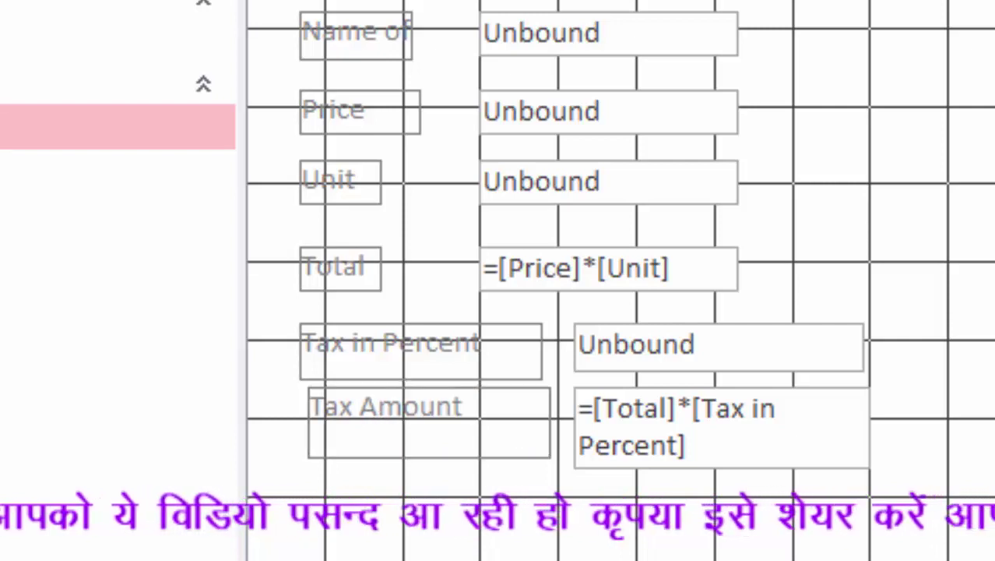
- Widen the Tax Amount formula box and leave Design View
click(736, 459)
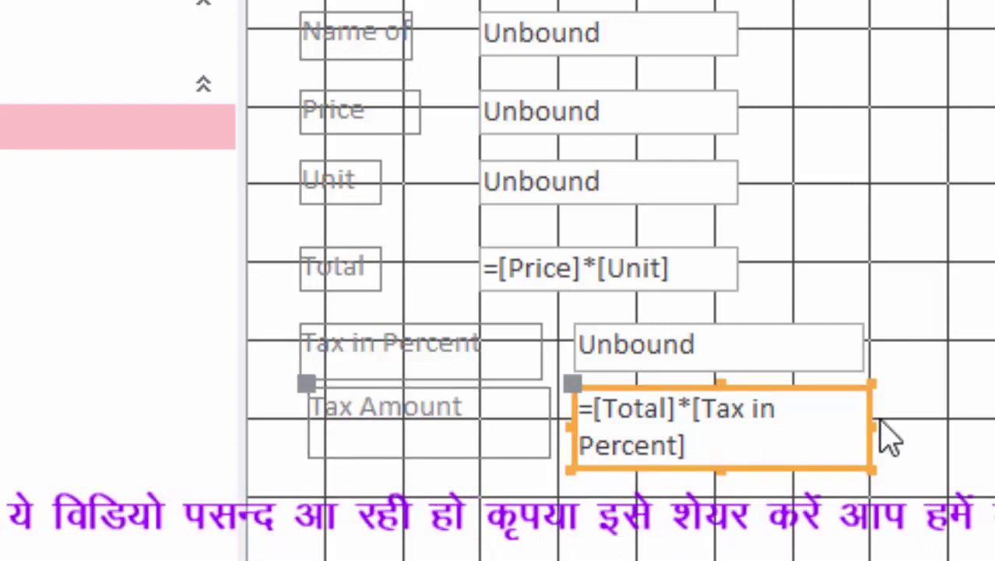
drag(870, 422, 979, 428)
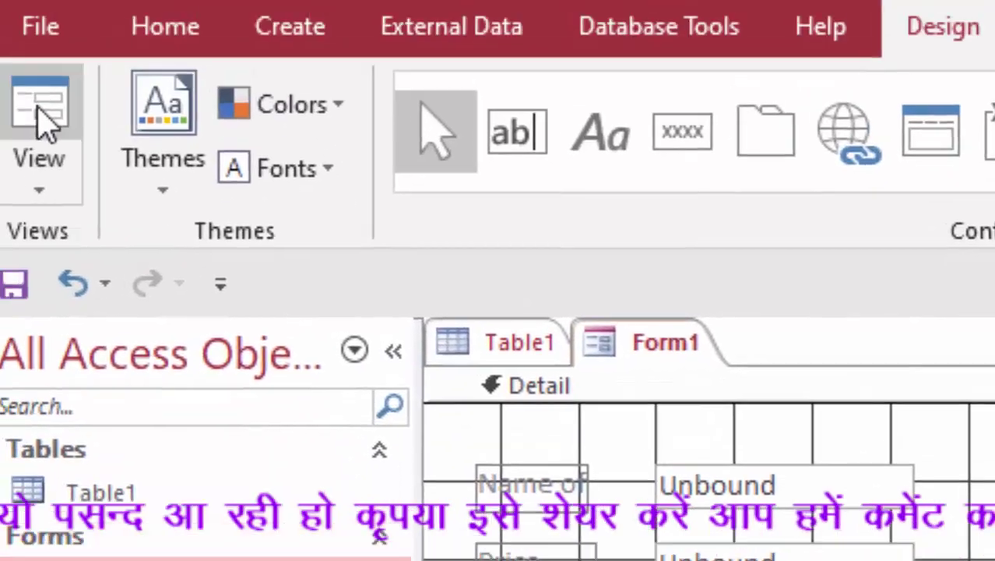
click(58, 163)
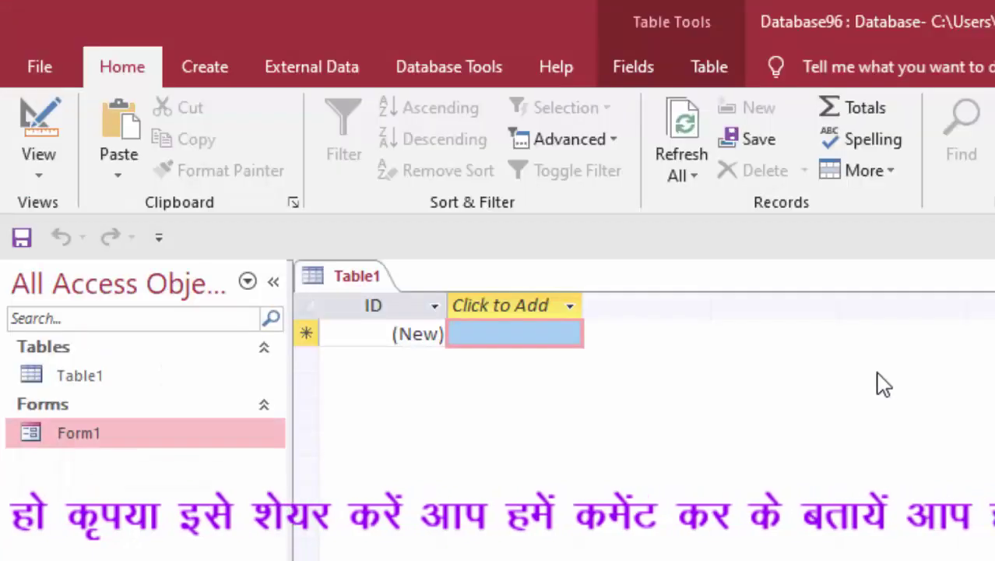
- Reopen Form1 in Design View and widen the Name of Product text box to the right
right_click(216, 424)
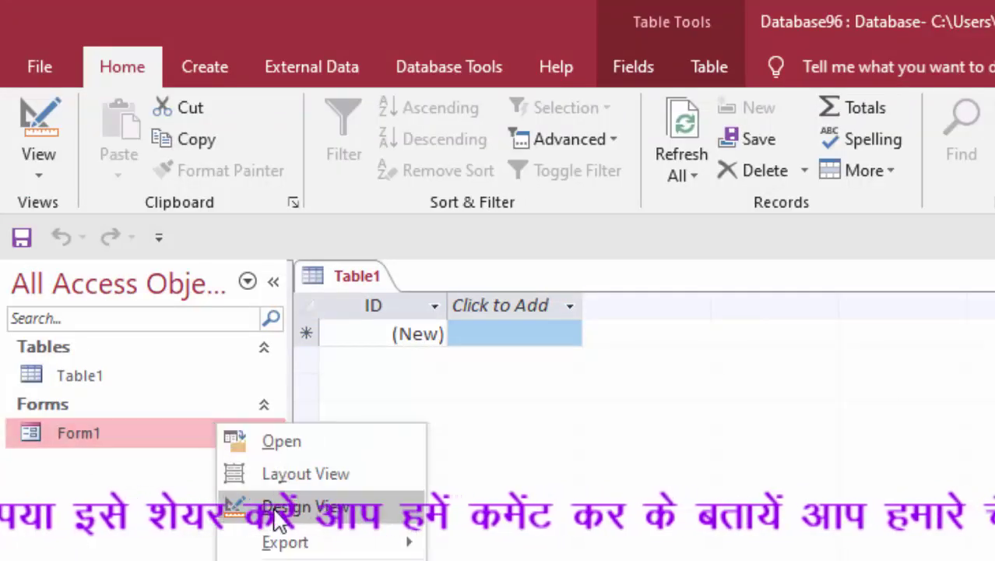
click(282, 503)
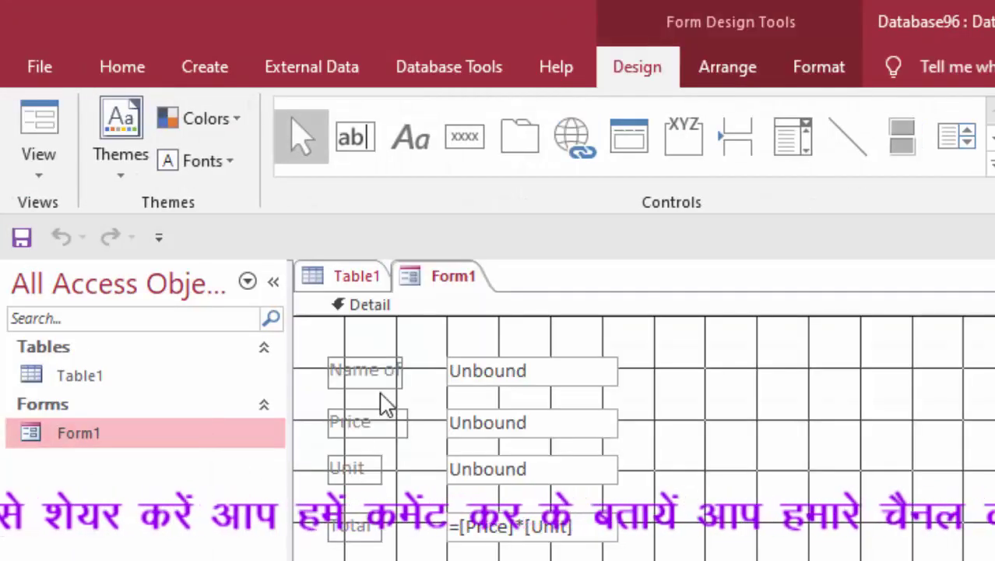
click(528, 381)
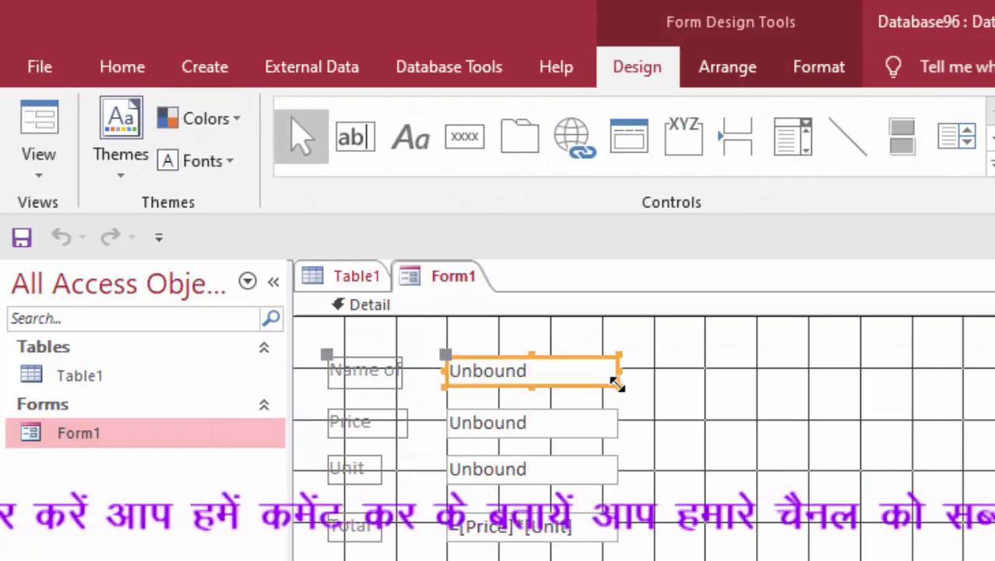
drag(618, 385, 774, 392)
- Shift the name box right and widen its label to show 'Name of Product', then return to Form View
click(381, 384)
click(451, 390)
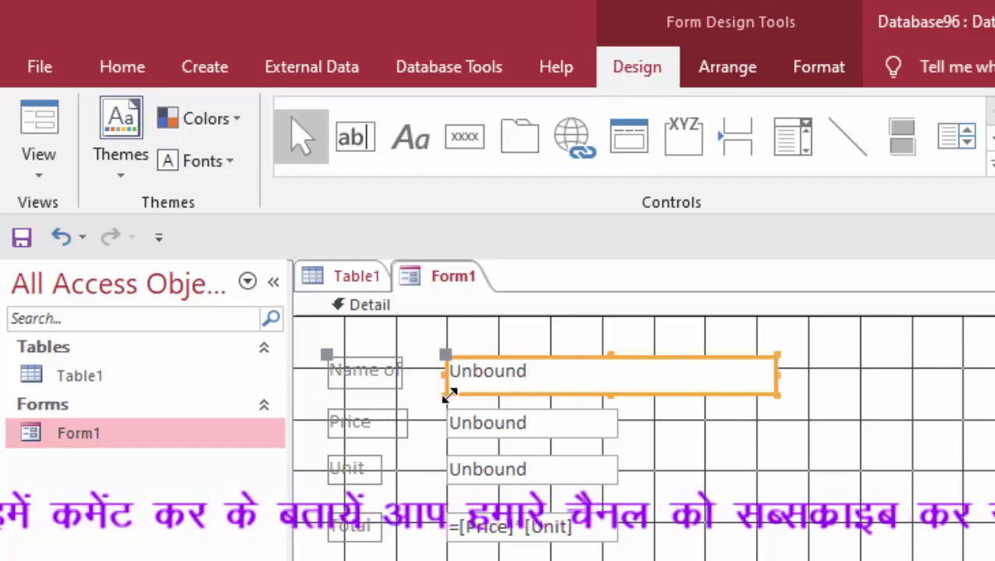
drag(456, 389, 535, 393)
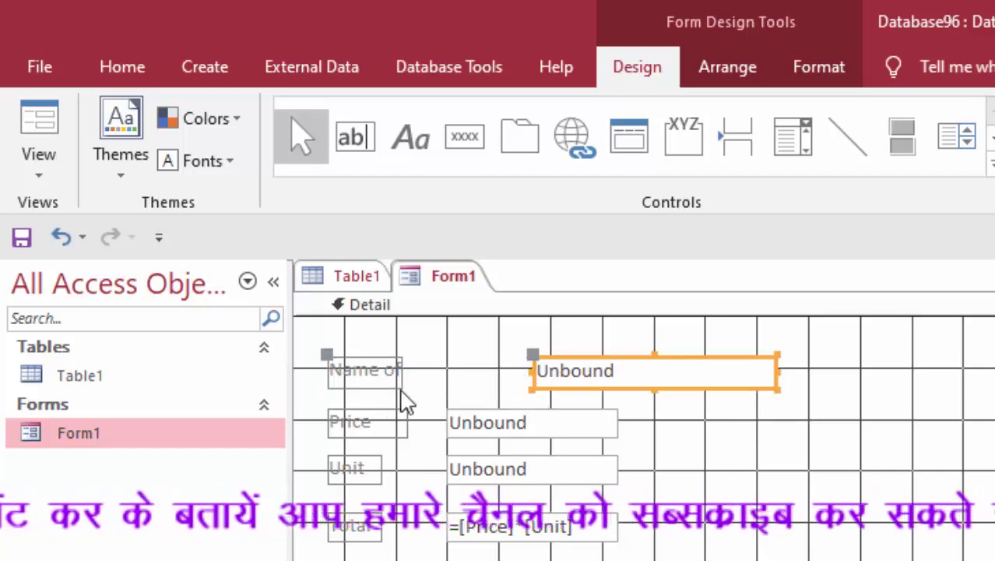
click(381, 382)
mouse_move(404, 383)
mouse_down()
mouse_move(456, 405)
mouse_move(389, 385)
mouse_move(488, 387)
mouse_up()
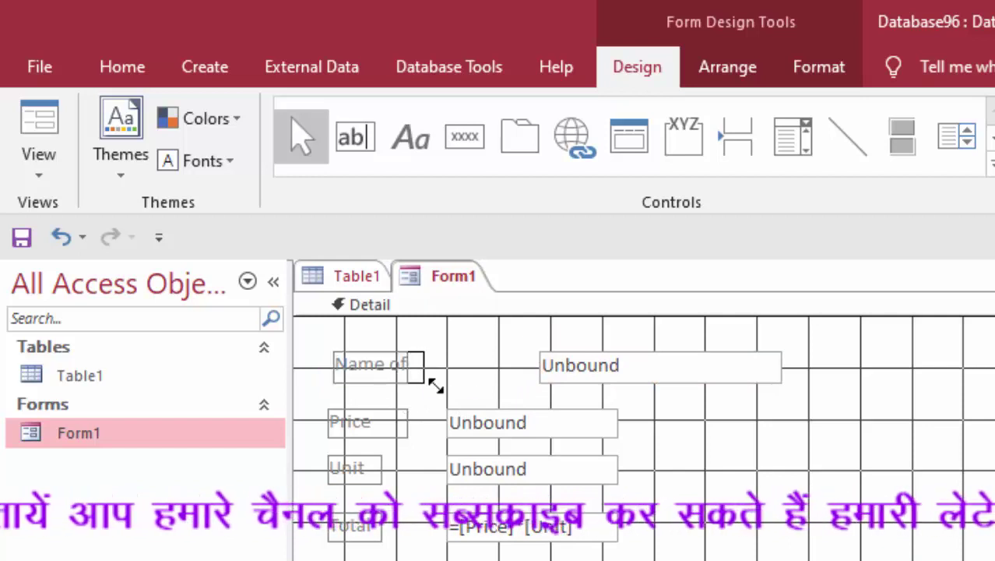
click(41, 134)
text(K)
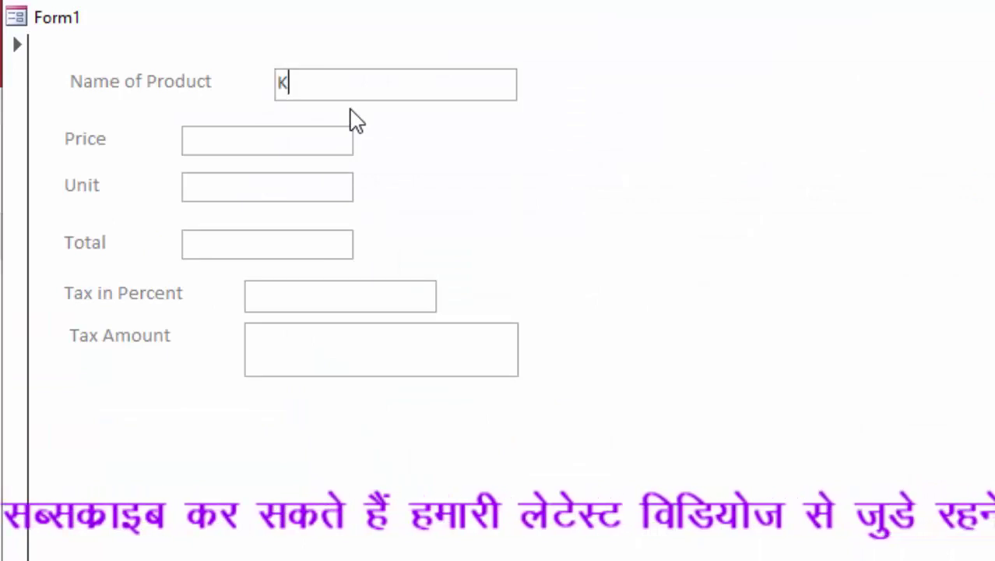
- Enter Keyboard, price 500, 5 units and 21% tax, giving Total 2500 and Tax Amount 525
text(eyv)
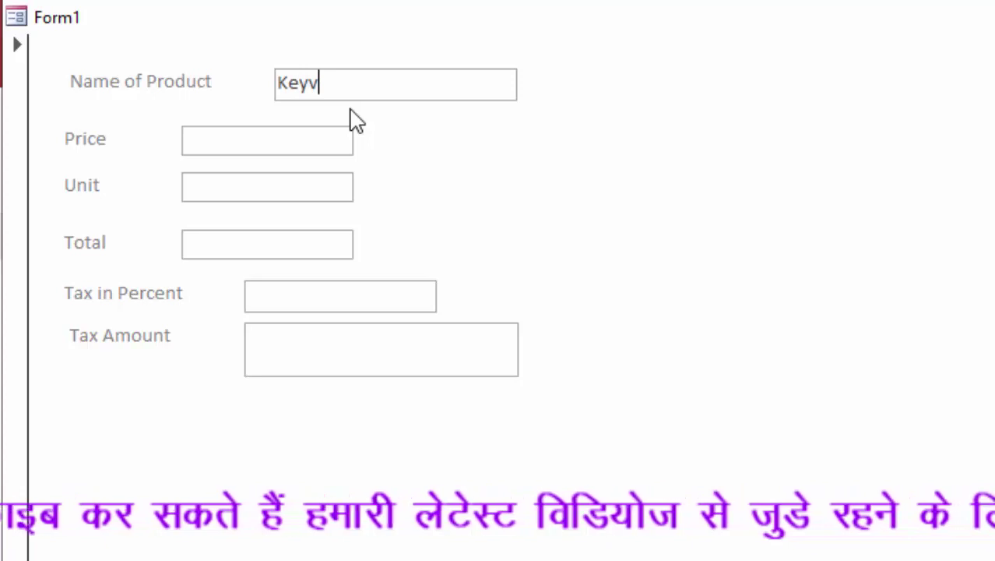
key(BackSpace)
text(board)
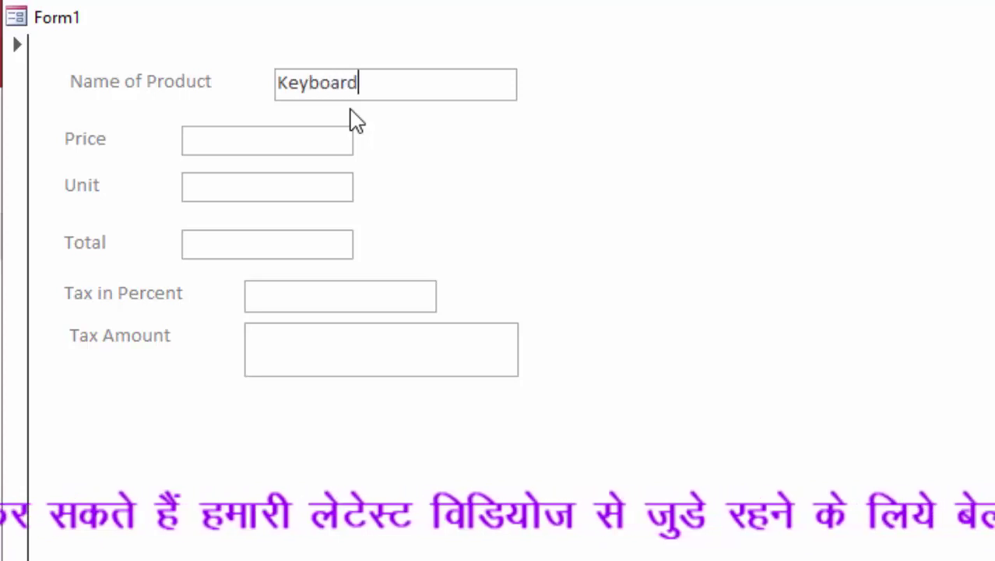
key(Tab)
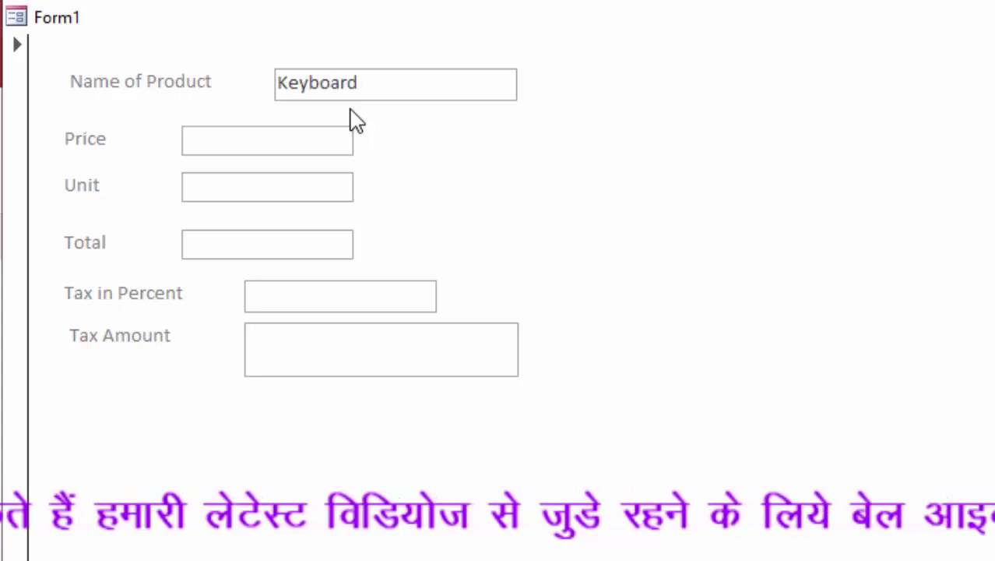
text(500)
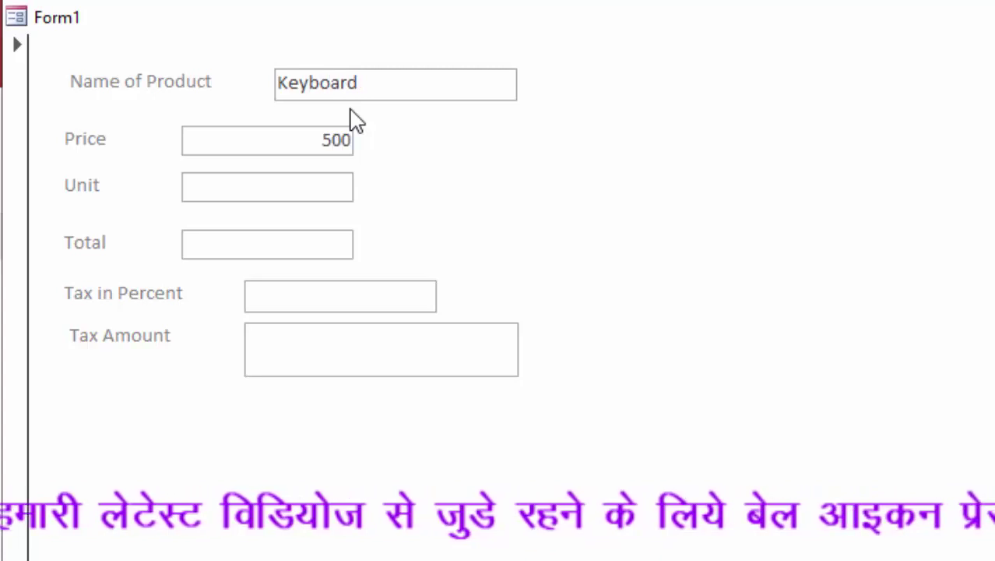
key(Tab)
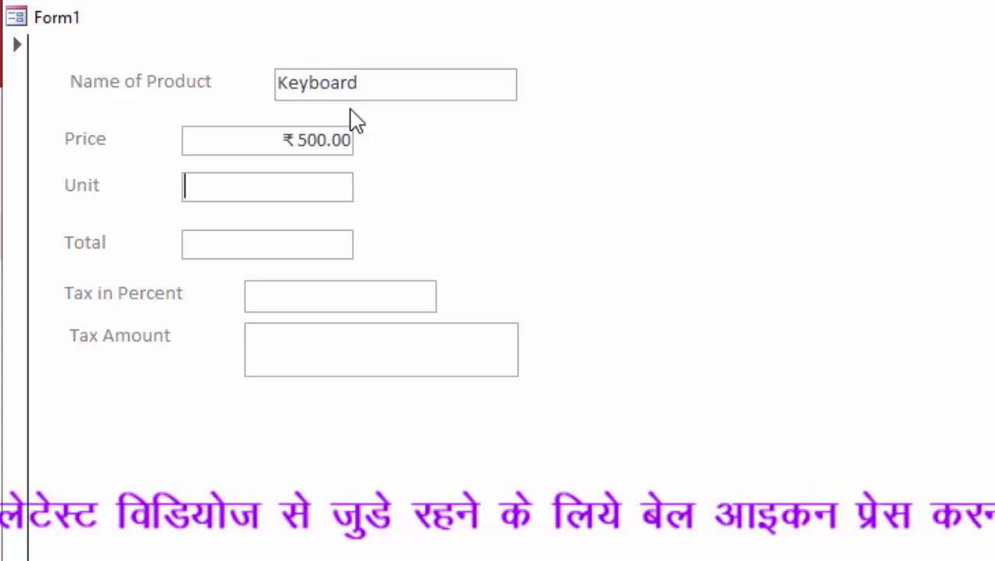
text(5)
key(Tab)
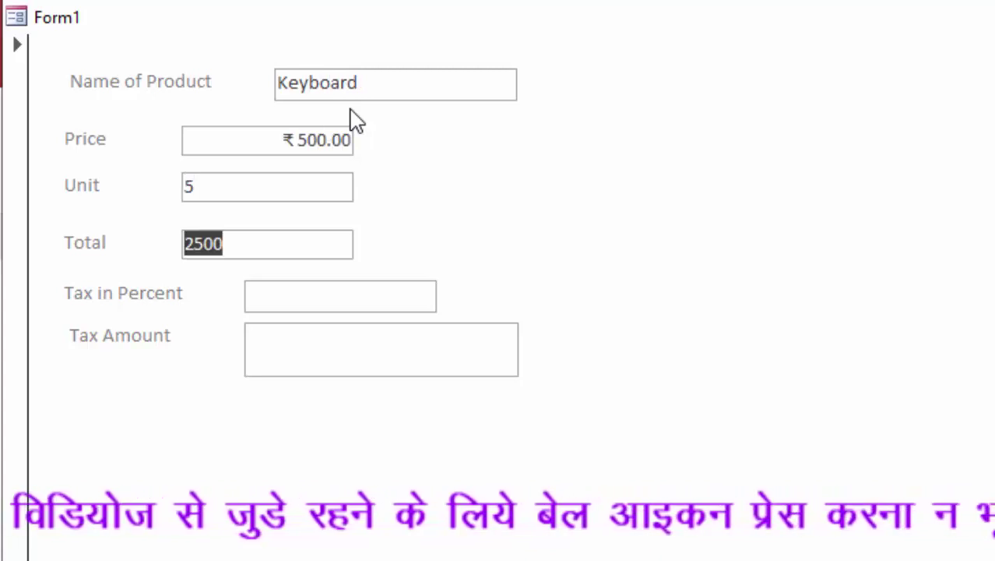
key(Tab)
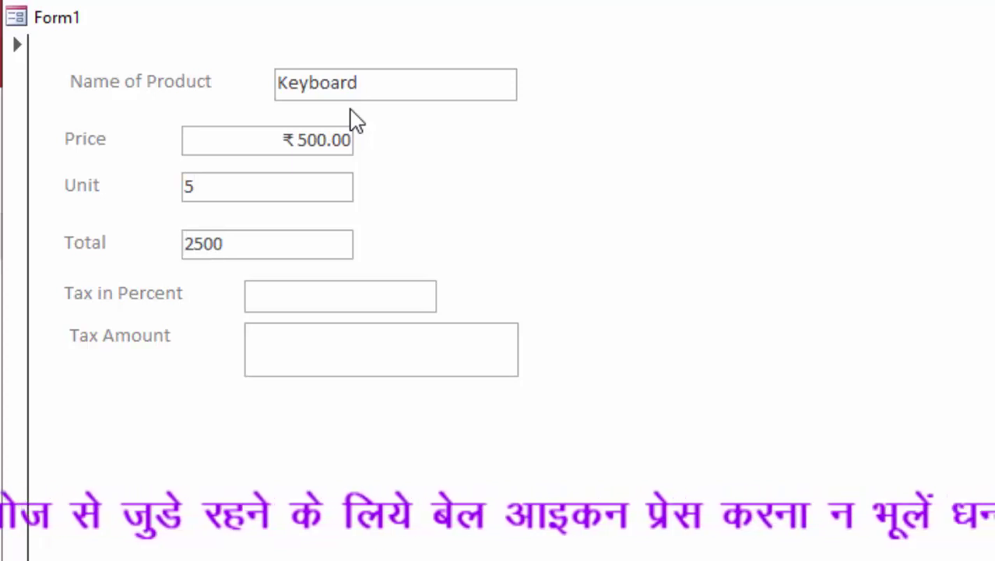
text(21)
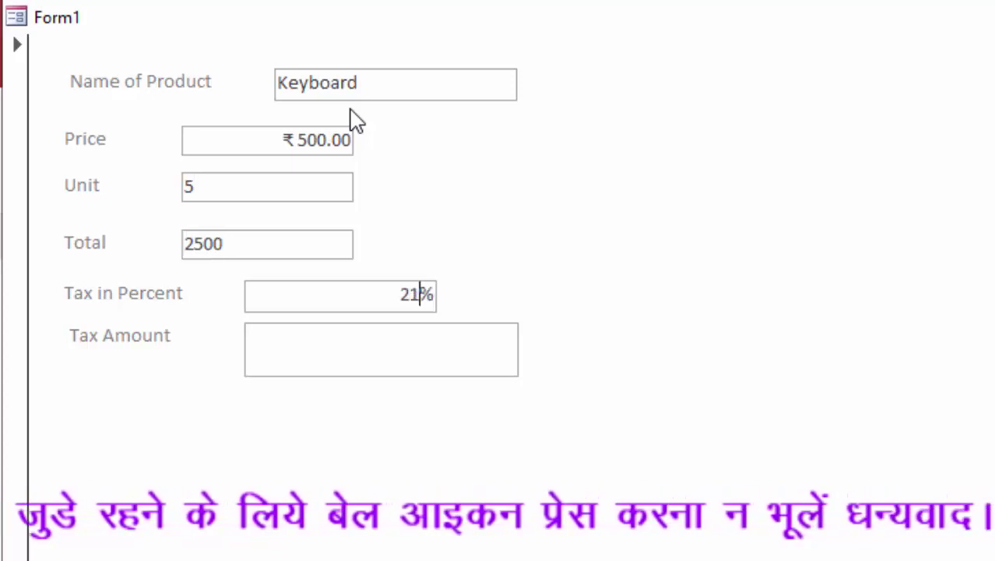
key(Tab)
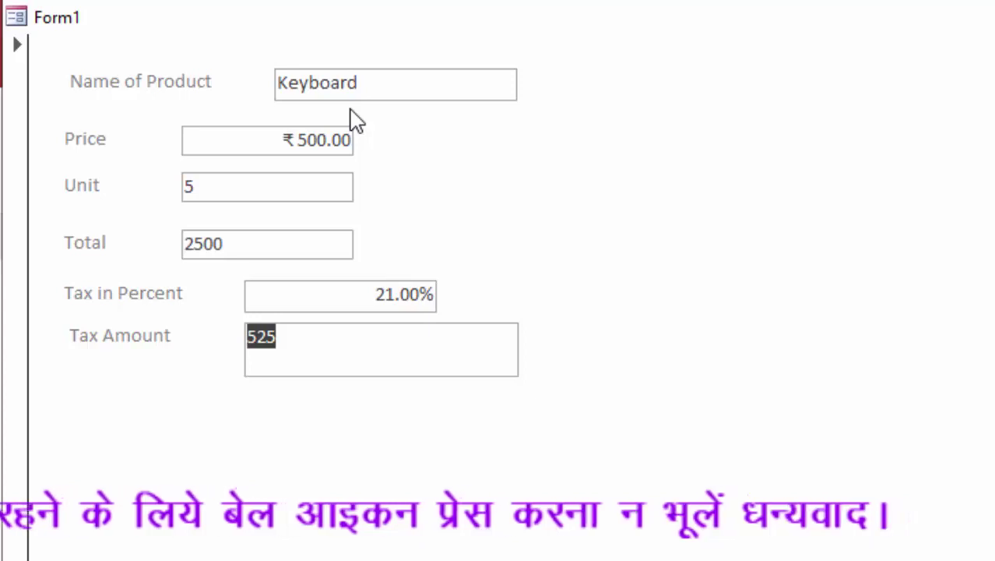